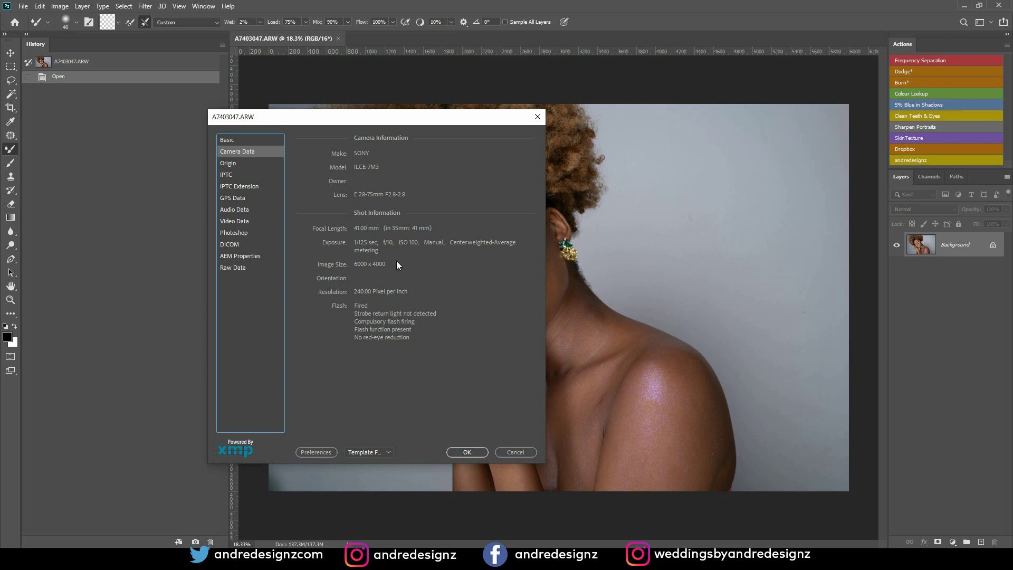
Step: Close the file information and patch small blemishes on the upper forehead with the Patch tool
{"action": "left_click", "coordinate": [512, 452]}
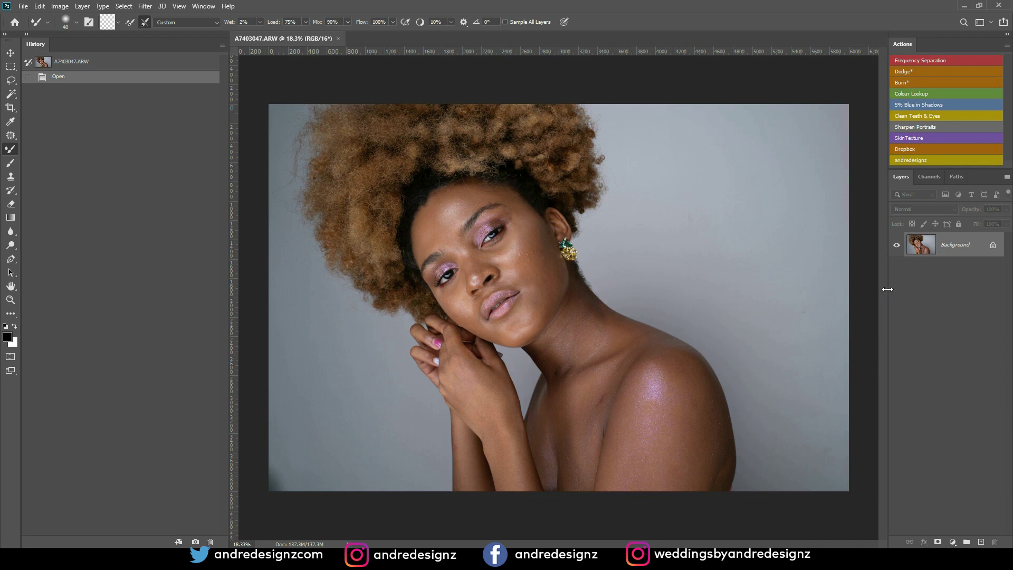
{"action": "left_click", "coordinate": [12, 136]}
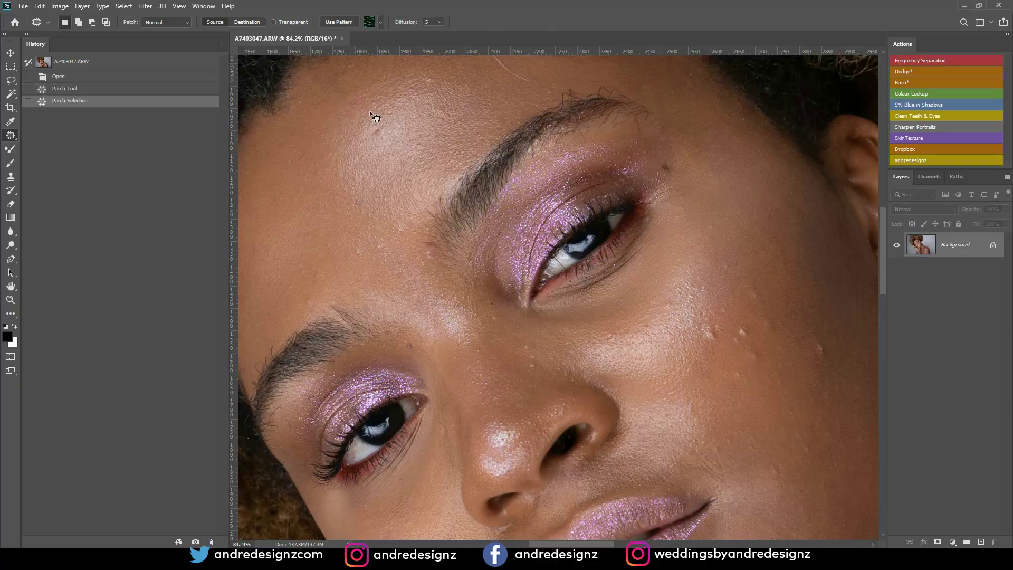
{"action": "key", "text": "ctrl+d"}
{"action": "mouse_move", "coordinate": [383, 146]}
{"action": "left_mouse_down"}
{"action": "mouse_move", "coordinate": [386, 137]}
{"action": "mouse_move", "coordinate": [391, 150]}
{"action": "left_mouse_up"}
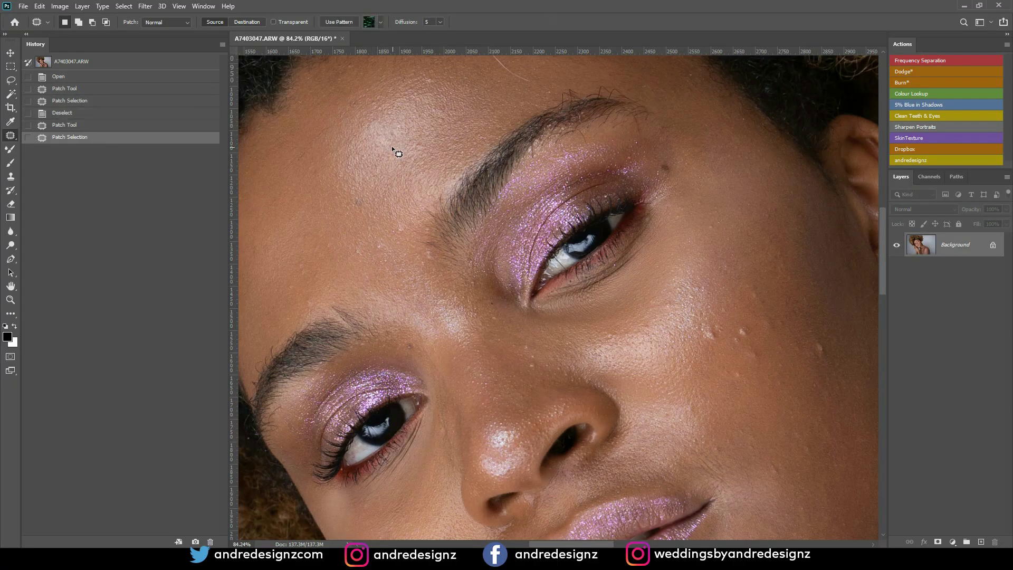
{"action": "key", "text": "ctrl+d"}
Step: Patch the spots on the middle forehead and the area between the eyebrows with clean nearby skin
{"action": "left_click_drag", "start_coordinate": [358, 205], "coordinate": [356, 203]}
{"action": "left_click_drag", "start_coordinate": [388, 245], "coordinate": [384, 244]}
{"action": "mouse_move", "coordinate": [384, 248]}
{"action": "left_mouse_down"}
{"action": "mouse_move", "coordinate": [366, 256]}
{"action": "mouse_move", "coordinate": [389, 287]}
{"action": "mouse_move", "coordinate": [434, 259]}
{"action": "left_mouse_up"}
{"action": "key", "text": "ctrl+d"}
{"action": "key", "text": "ctrl+d"}
{"action": "key", "text": "ctrl+d"}
{"action": "left_click_drag", "start_coordinate": [430, 257], "coordinate": [434, 274]}
{"action": "key", "text": "ctrl+d"}
Step: Patch the remaining spots on the lower forehead and around the inner end of the lower eyebrow
{"action": "mouse_move", "coordinate": [392, 231]}
{"action": "left_mouse_down"}
{"action": "mouse_move", "coordinate": [398, 244]}
{"action": "mouse_move", "coordinate": [278, 280]}
{"action": "mouse_move", "coordinate": [308, 295]}
{"action": "mouse_move", "coordinate": [292, 282]}
{"action": "left_mouse_up"}
{"action": "key", "text": "ctrl+d"}
{"action": "mouse_move", "coordinate": [292, 289]}
{"action": "left_mouse_down"}
{"action": "mouse_move", "coordinate": [293, 301]}
{"action": "mouse_move", "coordinate": [304, 260]}
{"action": "mouse_move", "coordinate": [307, 272]}
{"action": "left_mouse_up"}
{"action": "left_click_drag", "start_coordinate": [307, 272], "coordinate": [315, 286]}
{"action": "key", "text": "ctrl+d"}
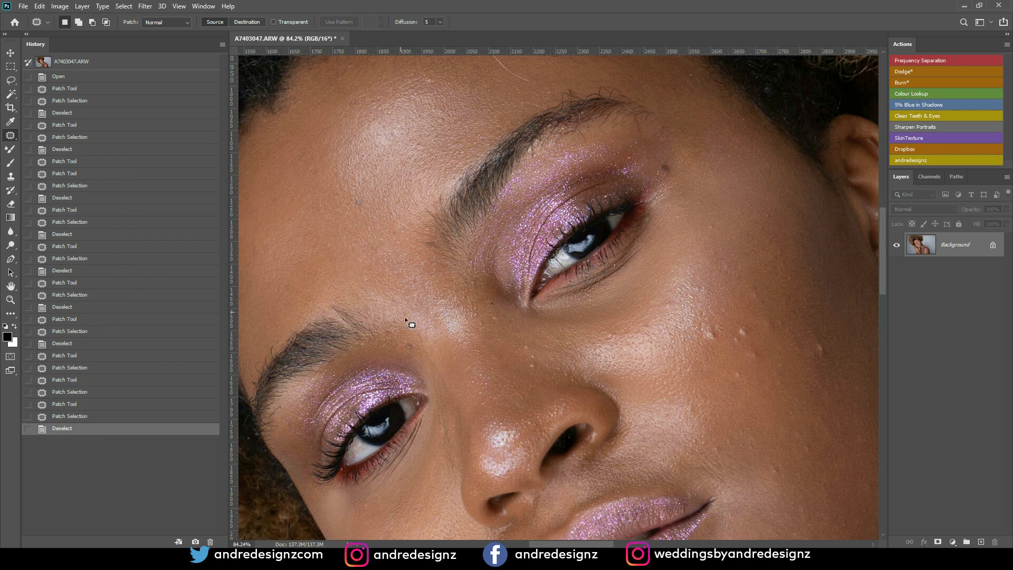
{"action": "left_click_drag", "start_coordinate": [419, 346], "coordinate": [399, 301]}
{"action": "key", "text": "ctrl+d"}
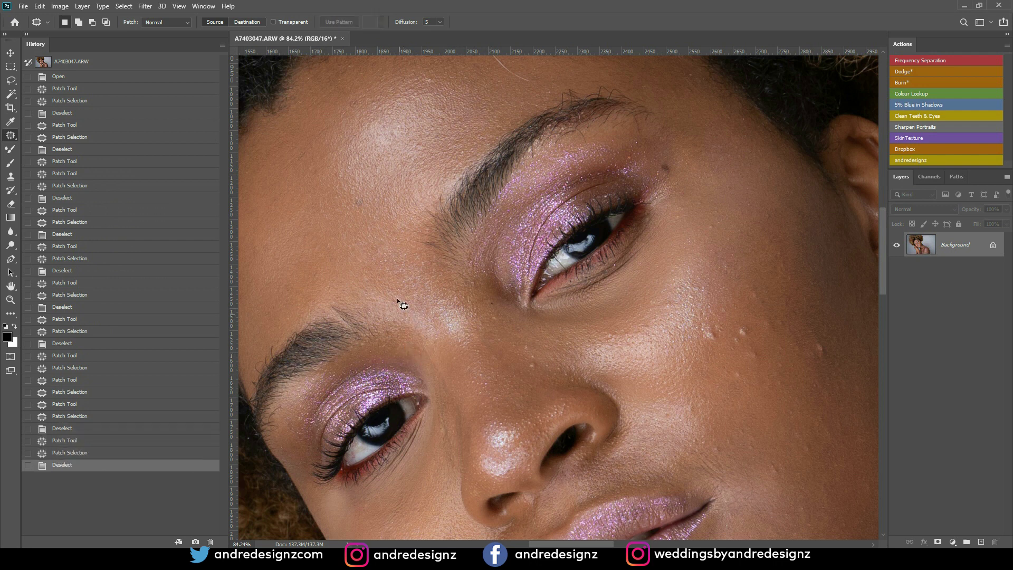
{"action": "scroll", "coordinate": [335, 200], "scroll_direction": "down", "scroll_amount": 3}
{"action": "scroll", "coordinate": [432, 93], "scroll_direction": "up", "scroll_amount": 1}
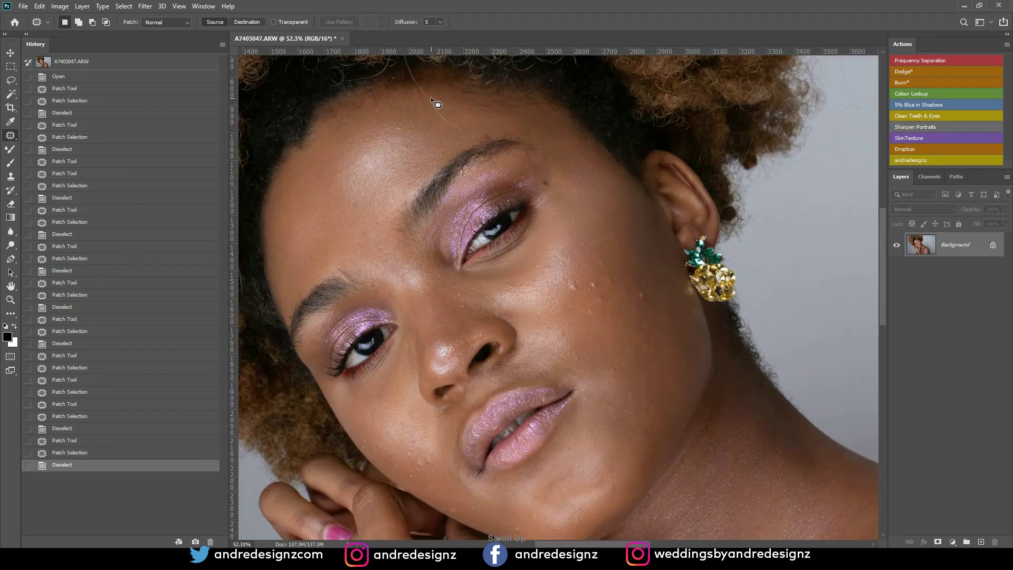
{"action": "mouse_move", "coordinate": [457, 118]}
{"action": "left_mouse_down"}
{"action": "mouse_move", "coordinate": [461, 131]}
{"action": "mouse_move", "coordinate": [424, 88]}
{"action": "left_mouse_up"}
{"action": "key", "text": "ctrl+d"}
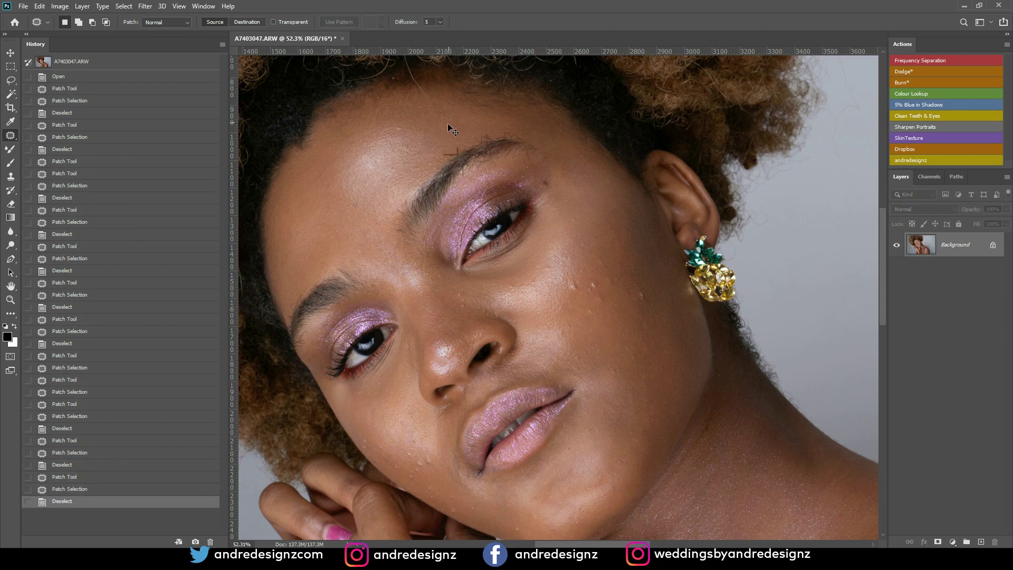
{"action": "key", "text": "ctrl+z"}
{"action": "key", "text": "ctrl+z"}
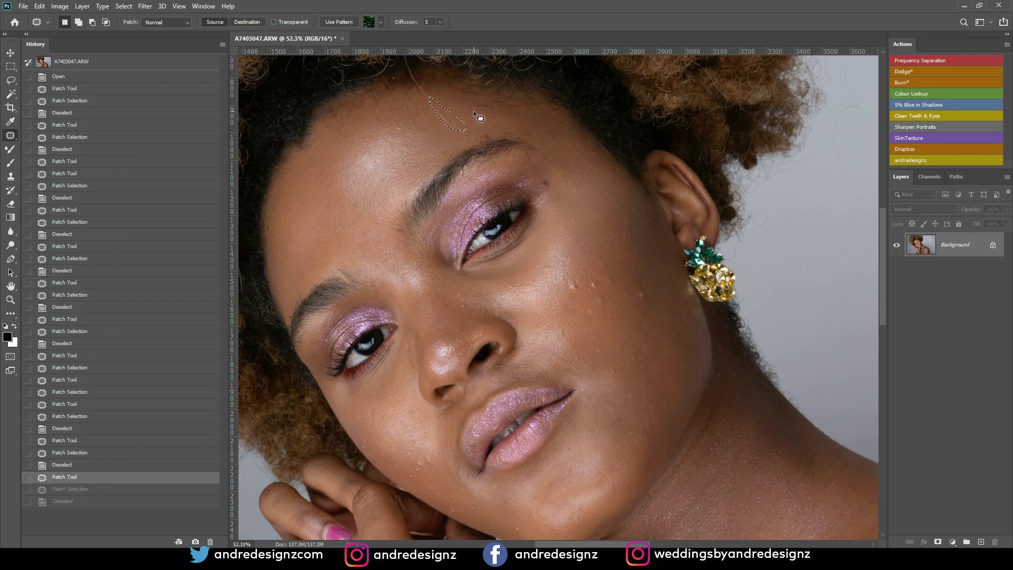
{"action": "key", "text": "ctrl+d"}
Step: Patch out the stray hair crossing the upper forehead in small sections up to the hairline
{"action": "mouse_move", "coordinate": [466, 128]}
{"action": "left_mouse_down"}
{"action": "mouse_move", "coordinate": [459, 134]}
{"action": "mouse_move", "coordinate": [444, 109]}
{"action": "left_mouse_up"}
{"action": "key", "text": "ctrl+d"}
{"action": "key", "text": "ctrl+d"}
{"action": "mouse_move", "coordinate": [443, 113]}
{"action": "left_mouse_down"}
{"action": "mouse_move", "coordinate": [448, 124]}
{"action": "mouse_move", "coordinate": [443, 117]}
{"action": "left_mouse_up"}
{"action": "key", "text": "ctrl+d"}
{"action": "left_click_drag", "start_coordinate": [443, 117], "coordinate": [445, 116]}
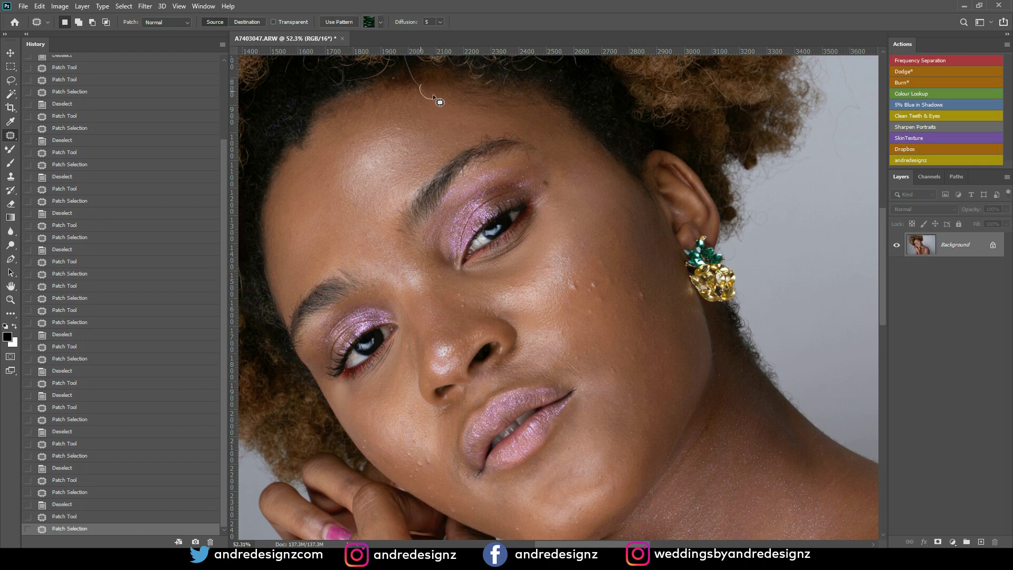
{"action": "key", "text": "ctrl+d"}
{"action": "mouse_move", "coordinate": [415, 89]}
{"action": "left_mouse_down"}
{"action": "mouse_move", "coordinate": [426, 92]}
{"action": "mouse_move", "coordinate": [396, 77]}
{"action": "mouse_move", "coordinate": [419, 66]}
{"action": "mouse_move", "coordinate": [403, 64]}
{"action": "mouse_move", "coordinate": [415, 67]}
{"action": "mouse_move", "coordinate": [419, 94]}
{"action": "left_mouse_up"}
{"action": "key", "text": "ctrl+d"}
{"action": "key", "text": "ctrl+d"}
{"action": "key", "text": "ctrl+d"}
{"action": "key", "text": "ctrl+d"}
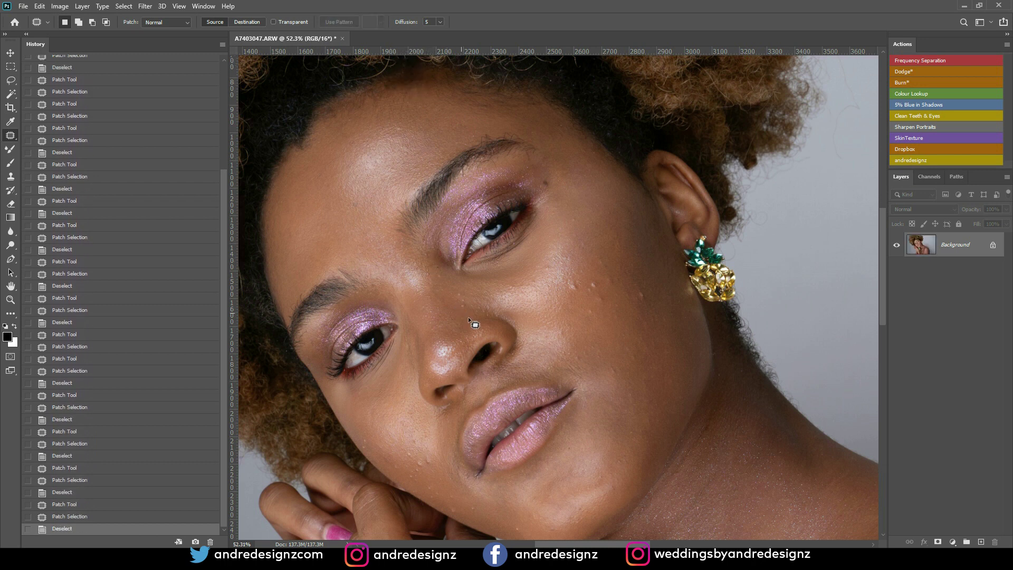
Step: Patch the small blemish on the side of the nose with clean skin
{"action": "mouse_move", "coordinate": [474, 308]}
{"action": "left_mouse_down"}
{"action": "mouse_move", "coordinate": [468, 315]}
{"action": "mouse_move", "coordinate": [458, 291]}
{"action": "mouse_move", "coordinate": [467, 309]}
{"action": "left_mouse_up"}
{"action": "key", "text": "ctrl+d"}
{"action": "key", "text": "ctrl+d"}
Step: Patch the raised bumps on the middle of the cheek on the earring side
{"action": "left_click_drag", "start_coordinate": [579, 288], "coordinate": [576, 282]}
{"action": "mouse_move", "coordinate": [575, 286]}
{"action": "left_mouse_down"}
{"action": "mouse_move", "coordinate": [580, 298]}
{"action": "mouse_move", "coordinate": [600, 279]}
{"action": "left_mouse_up"}
{"action": "key", "text": "ctrl+d"}
{"action": "mouse_move", "coordinate": [596, 283]}
{"action": "left_mouse_down"}
{"action": "mouse_move", "coordinate": [597, 271]}
{"action": "mouse_move", "coordinate": [609, 306]}
{"action": "mouse_move", "coordinate": [596, 285]}
{"action": "left_mouse_up"}
{"action": "key", "text": "ctrl+d"}
{"action": "key", "text": "ctrl+d"}
{"action": "mouse_move", "coordinate": [594, 289]}
{"action": "left_mouse_down"}
{"action": "mouse_move", "coordinate": [600, 298]}
{"action": "mouse_move", "coordinate": [573, 278]}
{"action": "left_mouse_up"}
{"action": "key", "text": "ctrl+d"}
{"action": "left_click_drag", "start_coordinate": [575, 283], "coordinate": [584, 300]}
{"action": "key", "text": "ctrl+d"}
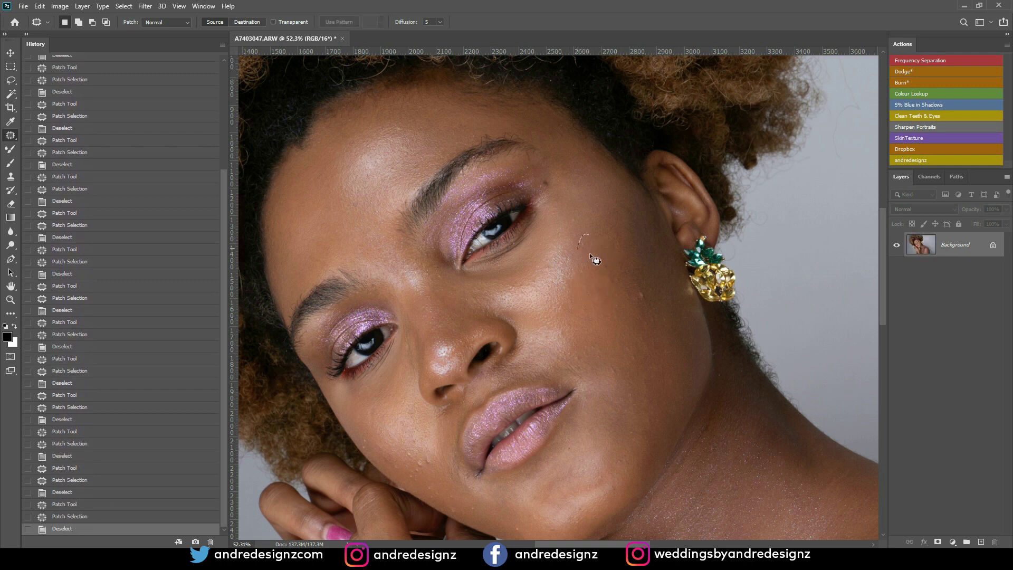
Step: Patch the blemish on the outer cheek near the earring using skin from just above it
{"action": "key", "text": "ctrl+d"}
{"action": "left_click_drag", "start_coordinate": [614, 278], "coordinate": [613, 287]}
{"action": "left_click_drag", "start_coordinate": [610, 280], "coordinate": [608, 248]}
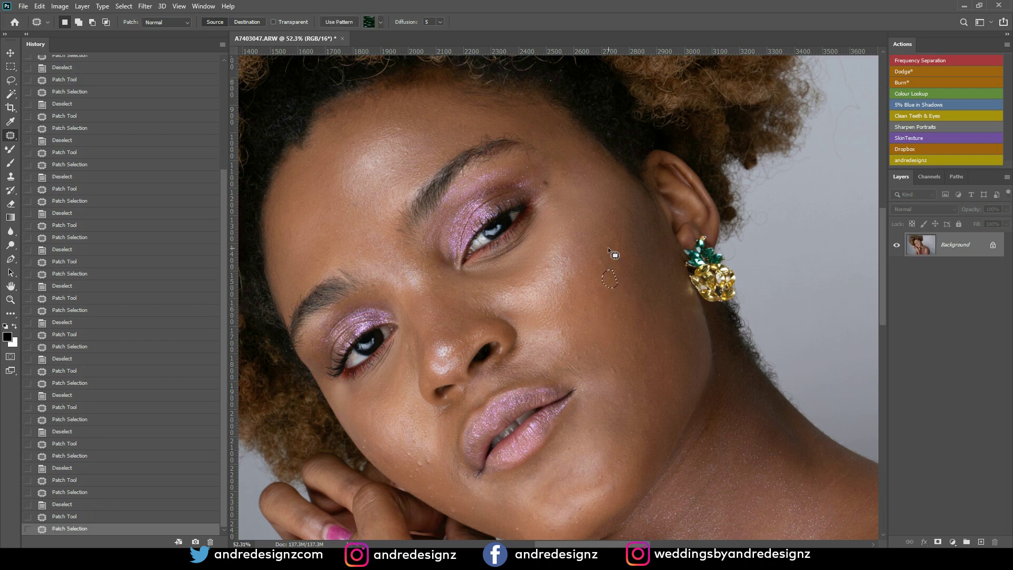
{"action": "key", "text": "ctrl+d"}
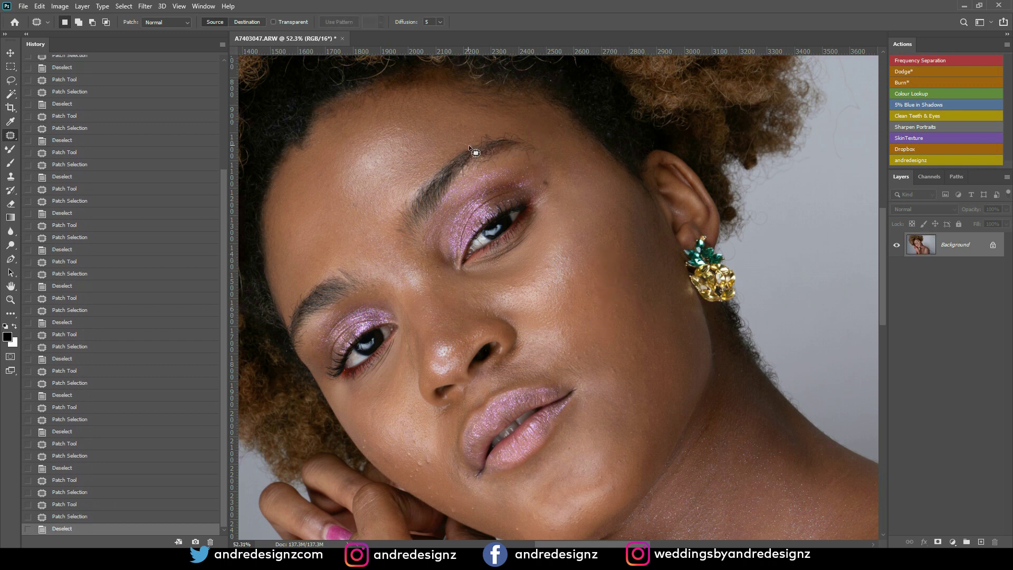
Step: Patch the small imperfections between the upper eyebrow and the purple eyeshadow
{"action": "left_click_drag", "start_coordinate": [502, 166], "coordinate": [498, 159]}
{"action": "mouse_move", "coordinate": [496, 164]}
{"action": "left_mouse_down"}
{"action": "mouse_move", "coordinate": [541, 166]}
{"action": "mouse_move", "coordinate": [501, 134]}
{"action": "left_mouse_up"}
{"action": "key", "text": "ctrl+d"}
{"action": "key", "text": "ctrl+d"}
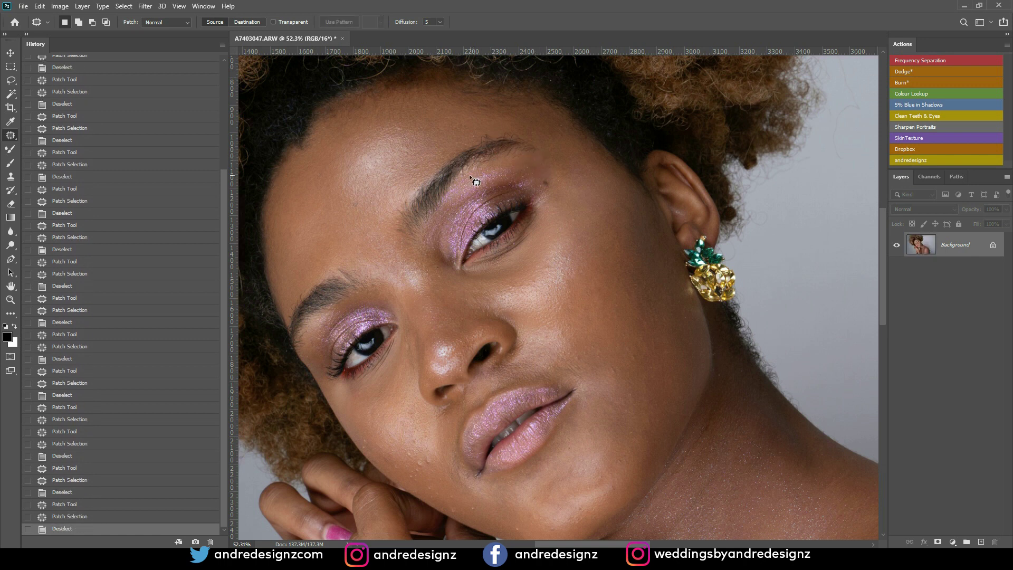
{"action": "left_click_drag", "start_coordinate": [469, 173], "coordinate": [466, 170]}
{"action": "left_click_drag", "start_coordinate": [466, 174], "coordinate": [476, 185]}
{"action": "key", "text": "ctrl+d"}
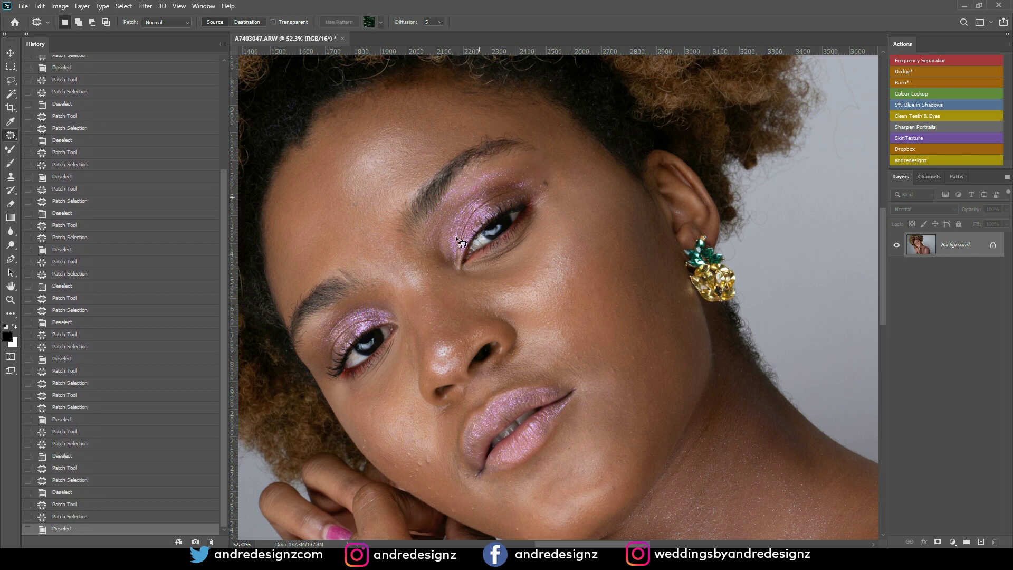
Step: Patch the bumps and shiny spots on the cheek next to the raised hand
{"action": "left_click_drag", "start_coordinate": [463, 287], "coordinate": [429, 167]}
{"action": "left_click_drag", "start_coordinate": [353, 253], "coordinate": [382, 176]}
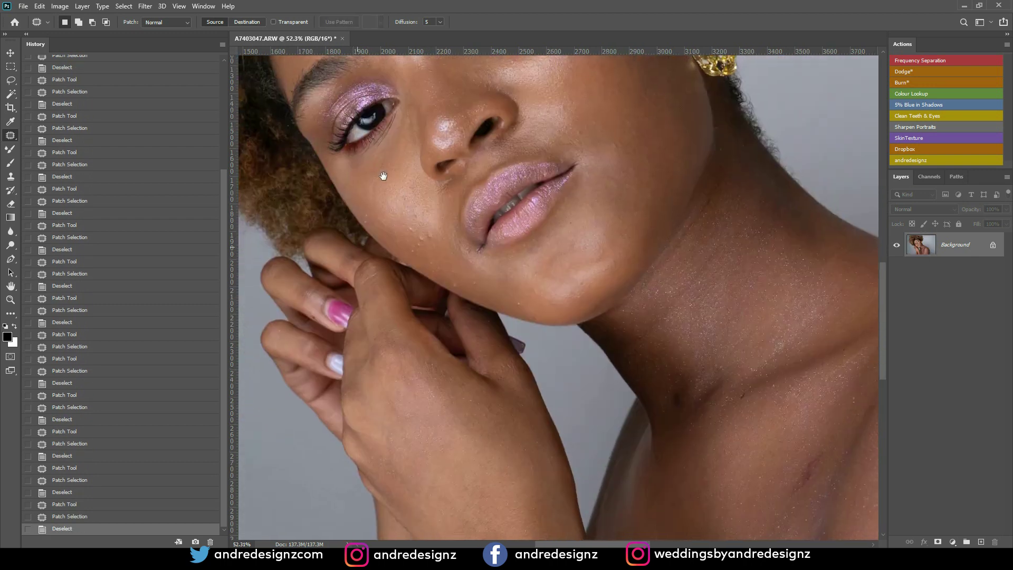
{"action": "mouse_move", "coordinate": [376, 216]}
{"action": "left_mouse_down"}
{"action": "mouse_move", "coordinate": [369, 209]}
{"action": "mouse_move", "coordinate": [403, 226]}
{"action": "mouse_move", "coordinate": [402, 236]}
{"action": "left_mouse_up"}
{"action": "key", "text": "ctrl+d"}
{"action": "mouse_move", "coordinate": [403, 238]}
{"action": "left_mouse_down"}
{"action": "mouse_move", "coordinate": [412, 246]}
{"action": "mouse_move", "coordinate": [420, 224]}
{"action": "left_mouse_up"}
{"action": "mouse_move", "coordinate": [418, 227]}
{"action": "left_mouse_down"}
{"action": "mouse_move", "coordinate": [424, 217]}
{"action": "mouse_move", "coordinate": [430, 240]}
{"action": "mouse_move", "coordinate": [420, 215]}
{"action": "mouse_move", "coordinate": [438, 237]}
{"action": "mouse_move", "coordinate": [417, 212]}
{"action": "mouse_move", "coordinate": [425, 235]}
{"action": "left_mouse_up"}
{"action": "key", "text": "ctrl+d"}
{"action": "key", "text": "ctrl+d"}
{"action": "key", "text": "ctrl+d"}
{"action": "key", "text": "ctrl+d"}
{"action": "key", "text": "ctrl+d"}
{"action": "left_click_drag", "start_coordinate": [422, 232], "coordinate": [414, 213]}
{"action": "key", "text": "ctrl+d"}
Step: Patch the blemishes on the lower cheek between the corner of the mouth and the hand
{"action": "mouse_move", "coordinate": [422, 252]}
{"action": "left_mouse_down"}
{"action": "mouse_move", "coordinate": [442, 261]}
{"action": "mouse_move", "coordinate": [432, 247]}
{"action": "mouse_move", "coordinate": [453, 268]}
{"action": "mouse_move", "coordinate": [438, 262]}
{"action": "mouse_move", "coordinate": [450, 267]}
{"action": "mouse_move", "coordinate": [449, 257]}
{"action": "mouse_move", "coordinate": [434, 264]}
{"action": "mouse_move", "coordinate": [460, 285]}
{"action": "left_mouse_up"}
{"action": "key", "text": "ctrl+d"}
{"action": "key", "text": "ctrl+d"}
{"action": "key", "text": "ctrl+d"}
{"action": "key", "text": "ctrl+d"}
{"action": "left_click_drag", "start_coordinate": [457, 282], "coordinate": [455, 262]}
{"action": "key", "text": "ctrl+d"}
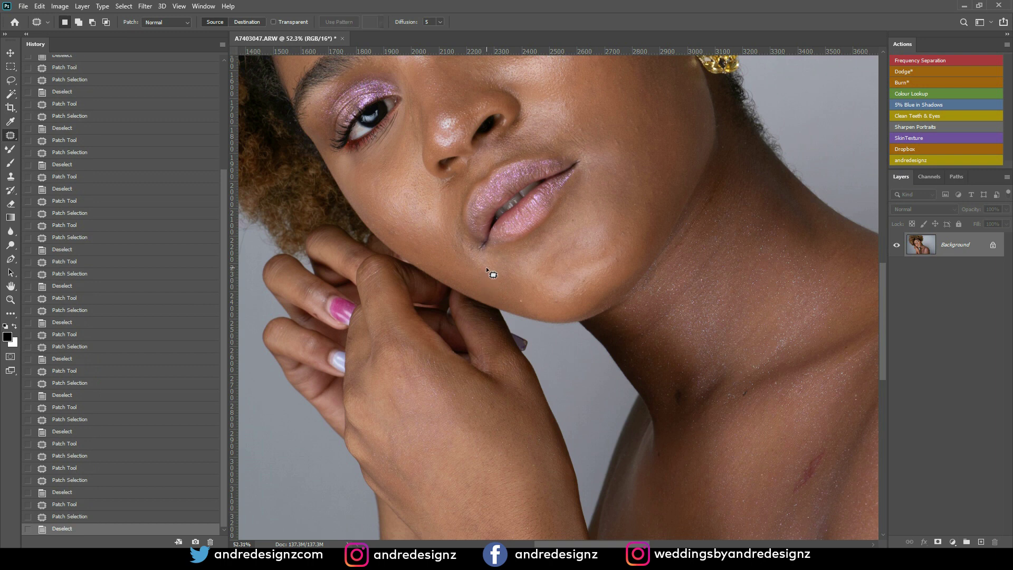
Step: Patch the small spots along the lower edge of the chin
{"action": "mouse_move", "coordinate": [497, 323]}
{"action": "left_mouse_down"}
{"action": "mouse_move", "coordinate": [502, 334]}
{"action": "mouse_move", "coordinate": [589, 299]}
{"action": "mouse_move", "coordinate": [559, 299]}
{"action": "left_mouse_up"}
{"action": "key", "text": "ctrl+d"}
{"action": "left_click_drag", "start_coordinate": [560, 304], "coordinate": [575, 294]}
{"action": "key", "text": "ctrl+d"}
Step: Patch the uneven spots between the lower lip and the jawline on the neck side
{"action": "left_click_drag", "start_coordinate": [583, 222], "coordinate": [632, 226]}
{"action": "key", "text": "ctrl+d"}
{"action": "left_click_drag", "start_coordinate": [632, 230], "coordinate": [646, 209]}
{"action": "key", "text": "ctrl+d"}
{"action": "mouse_move", "coordinate": [635, 196]}
{"action": "left_mouse_down"}
{"action": "mouse_move", "coordinate": [644, 206]}
{"action": "mouse_move", "coordinate": [635, 198]}
{"action": "left_mouse_up"}
{"action": "left_click_drag", "start_coordinate": [640, 206], "coordinate": [635, 201]}
{"action": "key", "text": "ctrl+d"}
Step: Patch the leftover marks on the lower cheek above the corner of the mouth on the earring side
{"action": "mouse_move", "coordinate": [618, 134]}
{"action": "left_mouse_down"}
{"action": "mouse_move", "coordinate": [622, 156]}
{"action": "mouse_move", "coordinate": [643, 128]}
{"action": "left_mouse_up"}
{"action": "key", "text": "ctrl+d"}
{"action": "left_click_drag", "start_coordinate": [642, 129], "coordinate": [640, 142]}
{"action": "mouse_move", "coordinate": [586, 121]}
{"action": "left_mouse_down"}
{"action": "mouse_move", "coordinate": [588, 134]}
{"action": "mouse_move", "coordinate": [588, 123]}
{"action": "left_mouse_up"}
{"action": "left_click_drag", "start_coordinate": [585, 130], "coordinate": [612, 122]}
{"action": "key", "text": "ctrl+d"}
{"action": "mouse_move", "coordinate": [607, 127]}
{"action": "left_mouse_down"}
{"action": "mouse_move", "coordinate": [618, 136]}
{"action": "mouse_move", "coordinate": [600, 128]}
{"action": "left_mouse_up"}
{"action": "key", "text": "ctrl+d"}
{"action": "mouse_move", "coordinate": [599, 126]}
{"action": "left_mouse_down"}
{"action": "mouse_move", "coordinate": [608, 130]}
{"action": "mouse_move", "coordinate": [582, 130]}
{"action": "left_mouse_up"}
Step: Patch the blemishes on the highlighted cheekbone beneath the eye on the earring side
{"action": "mouse_move", "coordinate": [578, 127]}
{"action": "left_mouse_down"}
{"action": "mouse_move", "coordinate": [595, 133]}
{"action": "mouse_move", "coordinate": [545, 226]}
{"action": "left_mouse_up"}
{"action": "key", "text": "ctrl+d"}
{"action": "mouse_move", "coordinate": [509, 180]}
{"action": "left_mouse_down"}
{"action": "mouse_move", "coordinate": [521, 203]}
{"action": "mouse_move", "coordinate": [476, 231]}
{"action": "mouse_move", "coordinate": [495, 221]}
{"action": "mouse_move", "coordinate": [507, 234]}
{"action": "left_mouse_up"}
{"action": "key", "text": "ctrl+d"}
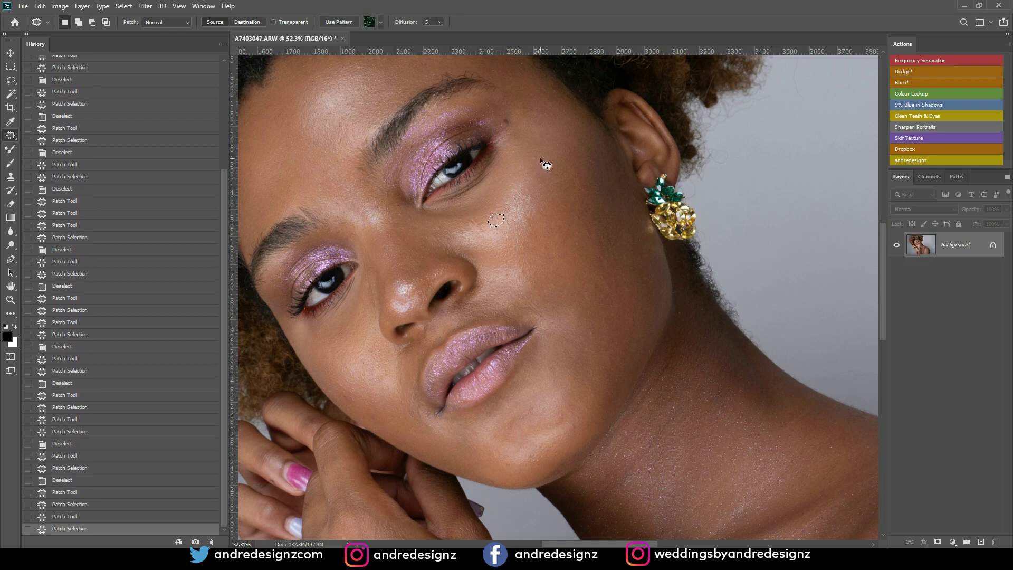
{"action": "key", "text": "ctrl+d"}
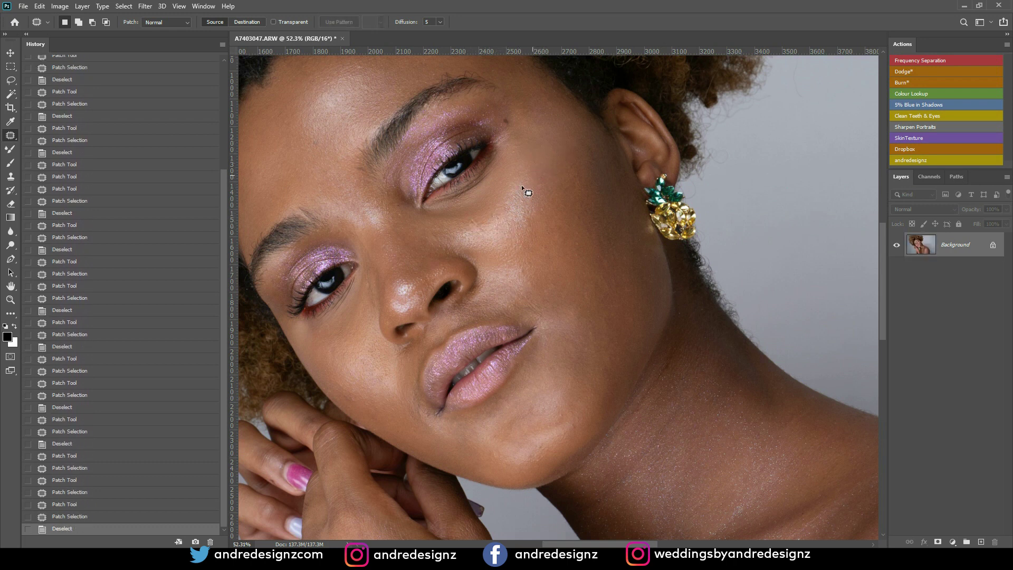
{"action": "mouse_move", "coordinate": [471, 227]}
{"action": "left_mouse_down"}
{"action": "mouse_move", "coordinate": [492, 235]}
{"action": "mouse_move", "coordinate": [477, 226]}
{"action": "left_mouse_up"}
{"action": "key", "text": "ctrl+d"}
{"action": "mouse_move", "coordinate": [476, 223]}
{"action": "left_mouse_down"}
{"action": "mouse_move", "coordinate": [477, 235]}
{"action": "mouse_move", "coordinate": [480, 213]}
{"action": "left_mouse_up"}
{"action": "key", "text": "ctrl+d"}
{"action": "mouse_move", "coordinate": [481, 215]}
{"action": "left_mouse_down"}
{"action": "mouse_move", "coordinate": [504, 219]}
{"action": "mouse_move", "coordinate": [498, 213]}
{"action": "left_mouse_up"}
{"action": "key", "text": "ctrl+d"}
{"action": "left_click_drag", "start_coordinate": [501, 217], "coordinate": [500, 226]}
{"action": "key", "text": "ctrl+d"}
Step: Patch the remaining spots on the cheek between the nose, mouth and raised hand
{"action": "mouse_move", "coordinate": [402, 262]}
{"action": "left_mouse_down"}
{"action": "mouse_move", "coordinate": [458, 179]}
{"action": "mouse_move", "coordinate": [428, 210]}
{"action": "left_mouse_up"}
{"action": "key", "text": "ctrl+d"}
{"action": "left_click_drag", "start_coordinate": [430, 216], "coordinate": [431, 238]}
{"action": "key", "text": "ctrl+d"}
{"action": "mouse_move", "coordinate": [432, 279]}
{"action": "left_mouse_down"}
{"action": "mouse_move", "coordinate": [426, 269]}
{"action": "mouse_move", "coordinate": [442, 279]}
{"action": "left_mouse_up"}
{"action": "key", "text": "ctrl+d"}
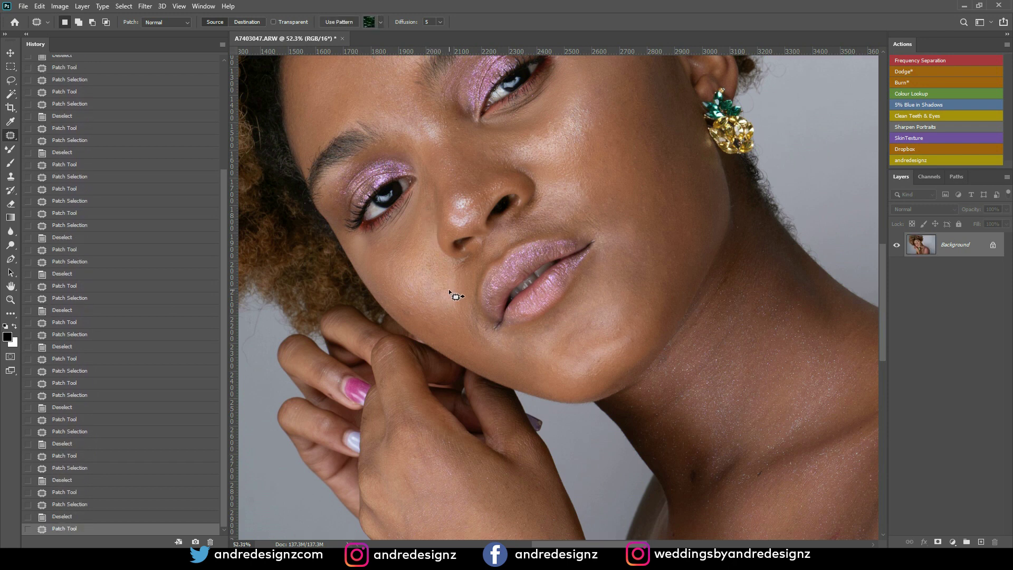
{"action": "left_click_drag", "start_coordinate": [410, 322], "coordinate": [438, 319]}
{"action": "key", "text": "ctrl+d"}
Step: Patch the blemishes on the chin and along the jawline below the earring
{"action": "left_click_drag", "start_coordinate": [527, 263], "coordinate": [417, 233]}
{"action": "mouse_move", "coordinate": [493, 250]}
{"action": "left_mouse_down"}
{"action": "mouse_move", "coordinate": [515, 255]}
{"action": "mouse_move", "coordinate": [497, 323]}
{"action": "mouse_move", "coordinate": [506, 331]}
{"action": "mouse_move", "coordinate": [483, 342]}
{"action": "mouse_move", "coordinate": [498, 350]}
{"action": "mouse_move", "coordinate": [443, 334]}
{"action": "mouse_move", "coordinate": [455, 344]}
{"action": "left_mouse_up"}
{"action": "key", "text": "ctrl+d"}
{"action": "key", "text": "ctrl+d"}
{"action": "key", "text": "ctrl+d"}
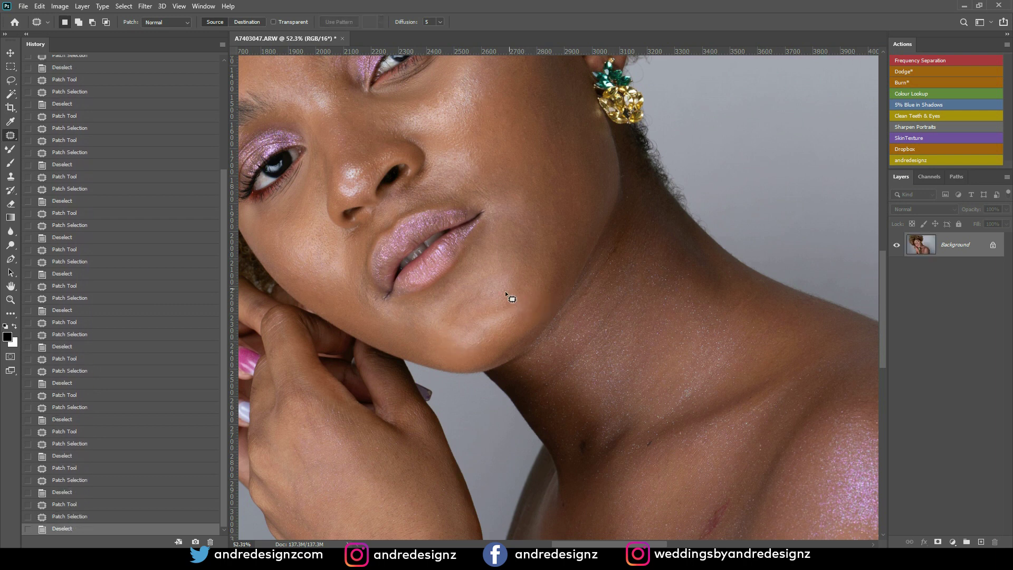
{"action": "left_click_drag", "start_coordinate": [512, 298], "coordinate": [552, 278]}
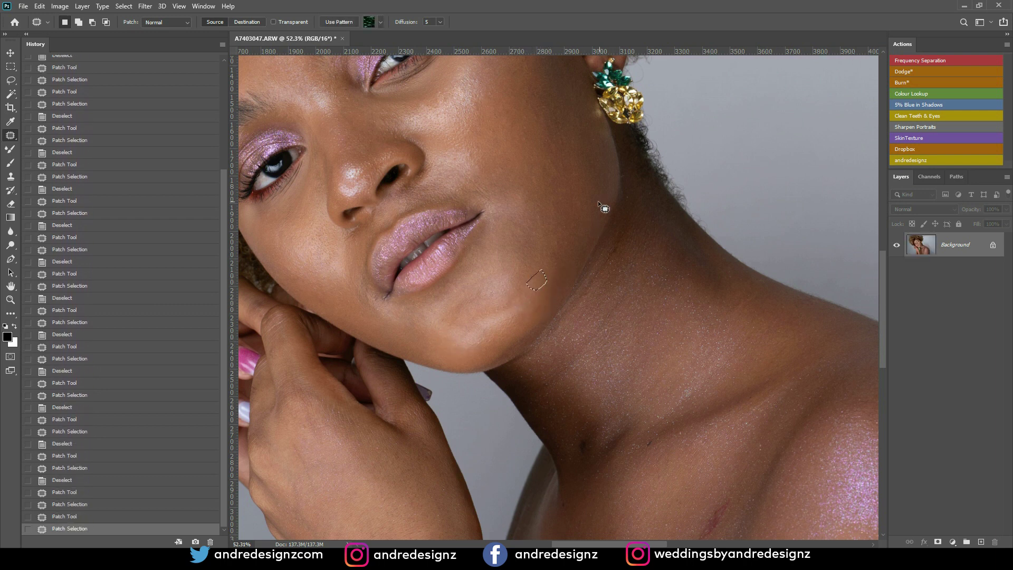
{"action": "left_click_drag", "start_coordinate": [589, 208], "coordinate": [590, 196]}
{"action": "left_click_drag", "start_coordinate": [584, 204], "coordinate": [578, 219]}
{"action": "key", "text": "ctrl+d"}
Step: Patch the dark mark on the upper chest below the collarbone
{"action": "left_click_drag", "start_coordinate": [543, 158], "coordinate": [543, 323]}
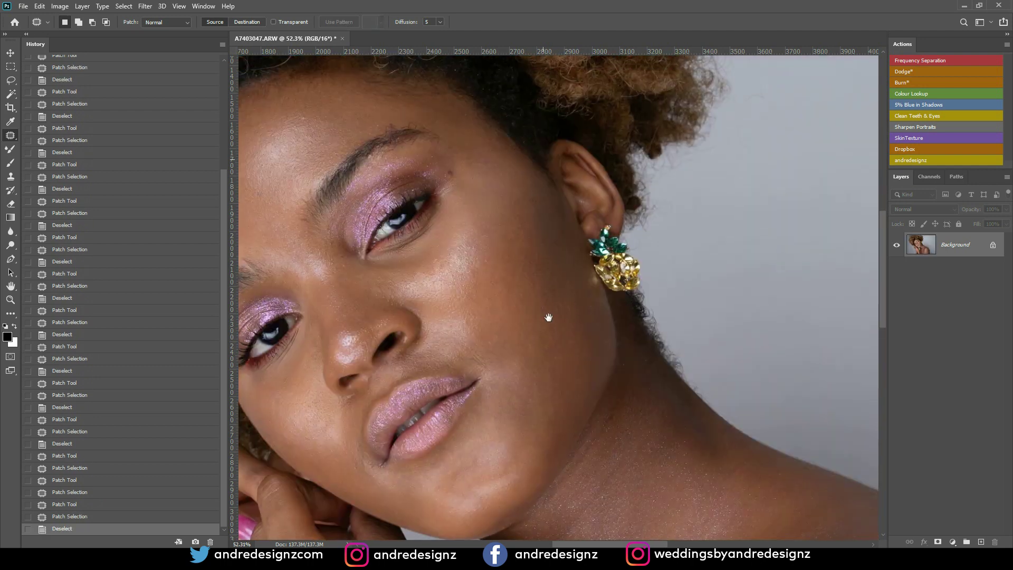
{"action": "scroll", "coordinate": [504, 247], "scroll_direction": "down", "scroll_amount": 5}
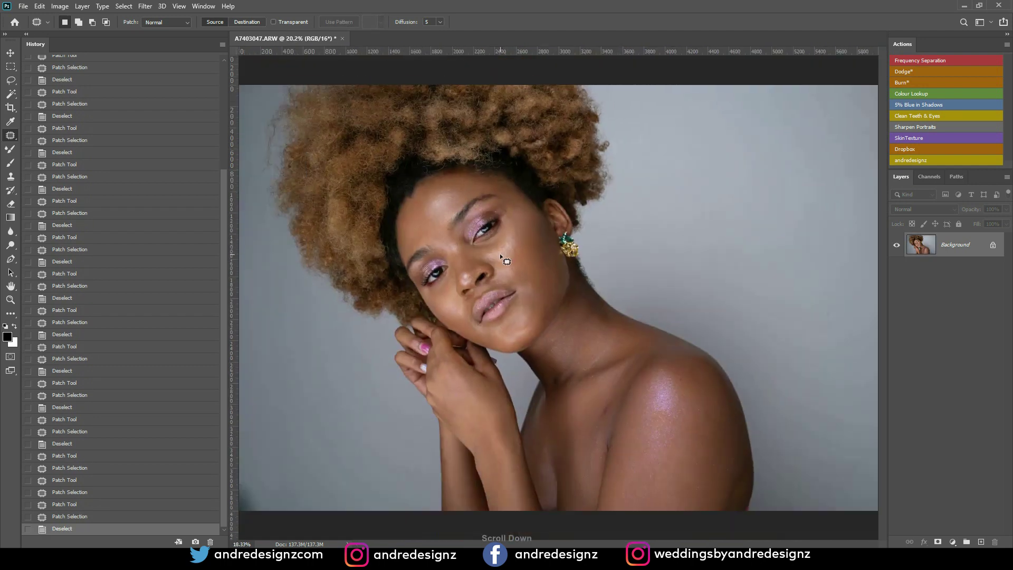
{"action": "scroll", "coordinate": [571, 337], "scroll_direction": "down", "scroll_amount": 4}
{"action": "scroll", "coordinate": [577, 333], "scroll_direction": "up", "scroll_amount": 4}
{"action": "scroll", "coordinate": [575, 328], "scroll_direction": "down", "scroll_amount": 4}
{"action": "scroll", "coordinate": [607, 350], "scroll_direction": "up", "scroll_amount": 1}
{"action": "scroll", "coordinate": [608, 349], "scroll_direction": "up", "scroll_amount": 5}
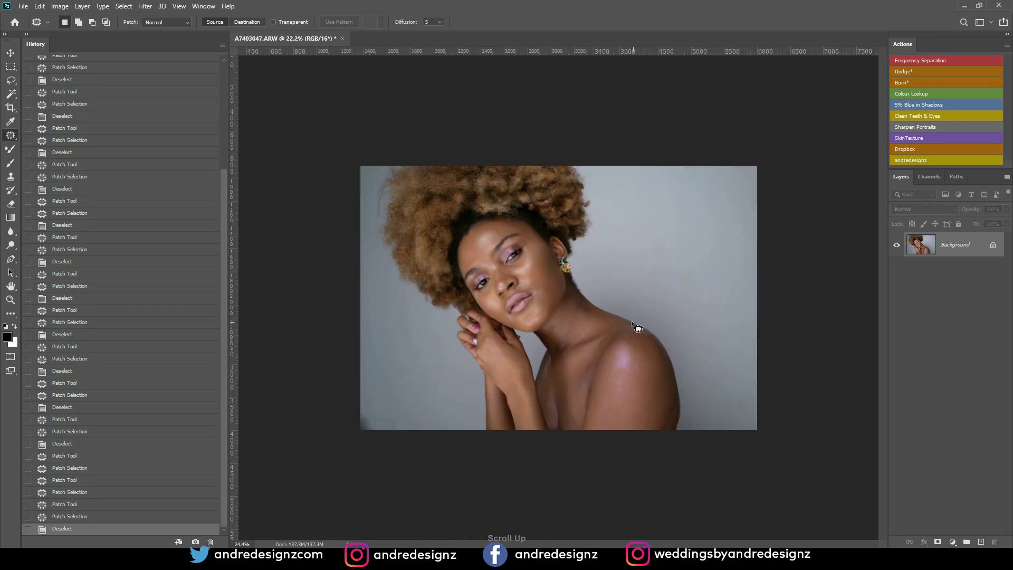
{"action": "left_click_drag", "start_coordinate": [560, 307], "coordinate": [436, 97]}
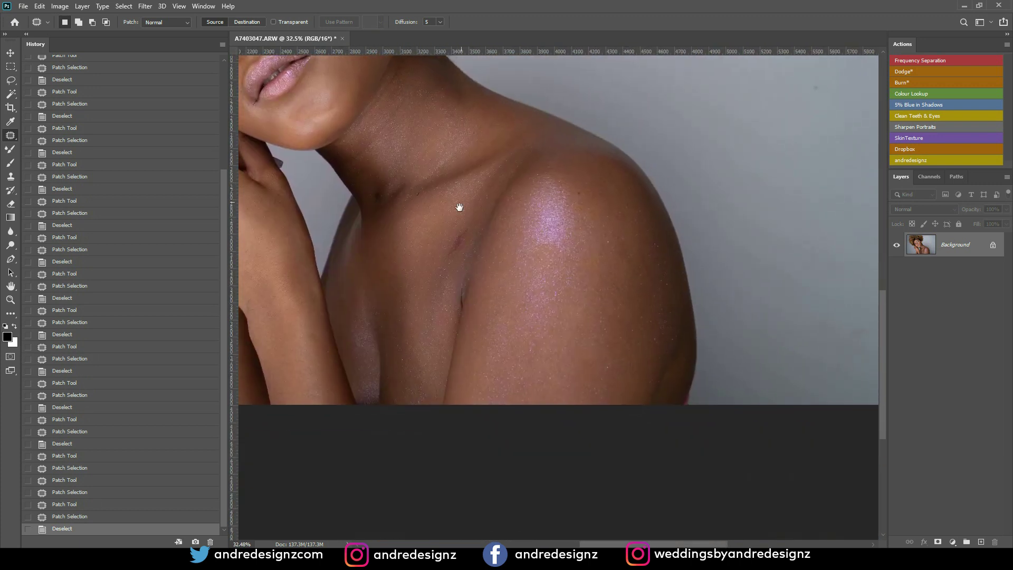
{"action": "left_click_drag", "start_coordinate": [476, 237], "coordinate": [632, 250]}
{"action": "key", "text": "ctrl+d"}
{"action": "left_click_drag", "start_coordinate": [626, 251], "coordinate": [624, 277]}
{"action": "key", "text": "ctrl+d"}
Step: Patch the small marks on the forearm near the lower edge of the photo
{"action": "scroll", "coordinate": [622, 276], "scroll_direction": "down", "scroll_amount": 5}
{"action": "scroll", "coordinate": [607, 252], "scroll_direction": "up", "scroll_amount": 1}
{"action": "scroll", "coordinate": [607, 253], "scroll_direction": "up", "scroll_amount": 2}
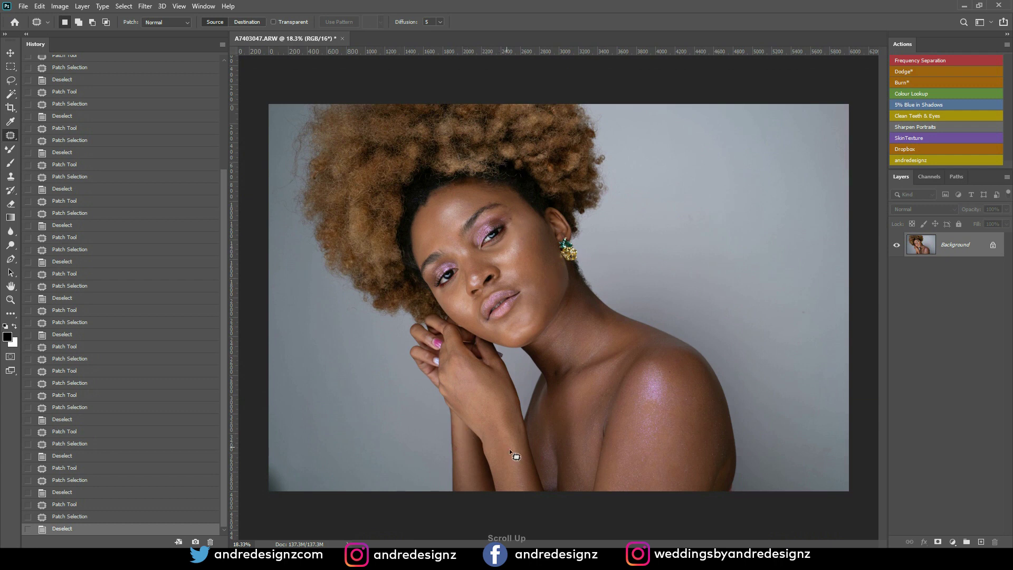
{"action": "left_click_drag", "start_coordinate": [523, 453], "coordinate": [523, 454]}
{"action": "mouse_move", "coordinate": [518, 452]}
{"action": "left_mouse_down"}
{"action": "mouse_move", "coordinate": [518, 423]}
{"action": "mouse_move", "coordinate": [518, 439]}
{"action": "left_mouse_up"}
{"action": "key", "text": "ctrl+d"}
{"action": "mouse_move", "coordinate": [518, 439]}
{"action": "left_mouse_down"}
{"action": "mouse_move", "coordinate": [495, 434]}
{"action": "mouse_move", "coordinate": [501, 425]}
{"action": "left_mouse_up"}
{"action": "key", "text": "ctrl+d"}
{"action": "key", "text": "ctrl+d"}
{"action": "scroll", "coordinate": [586, 372], "scroll_direction": "down", "scroll_amount": 1}
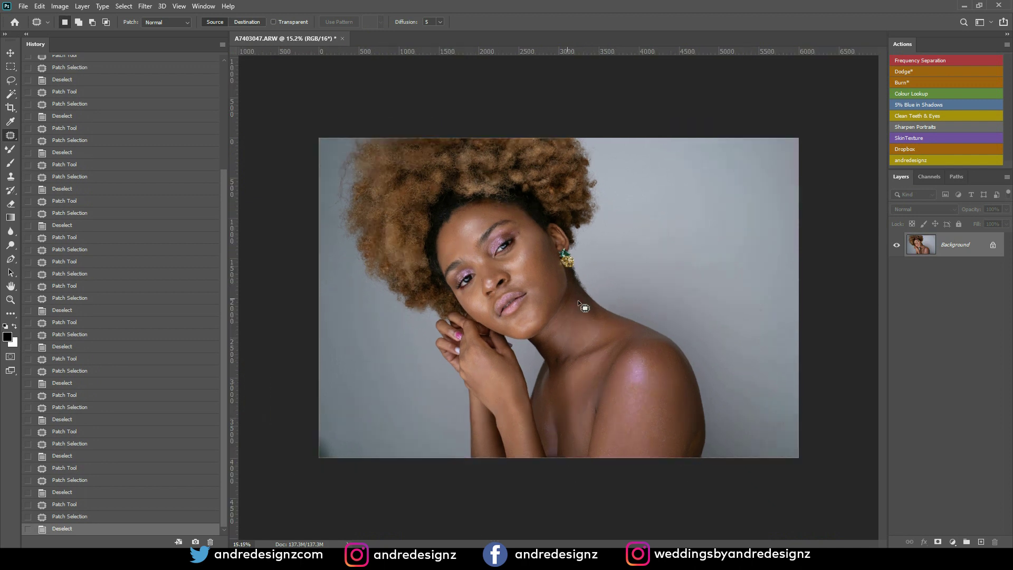
Step: Duplicate the Background layer and run the Frequency Separation action
{"action": "left_click_drag", "start_coordinate": [959, 246], "coordinate": [976, 542]}
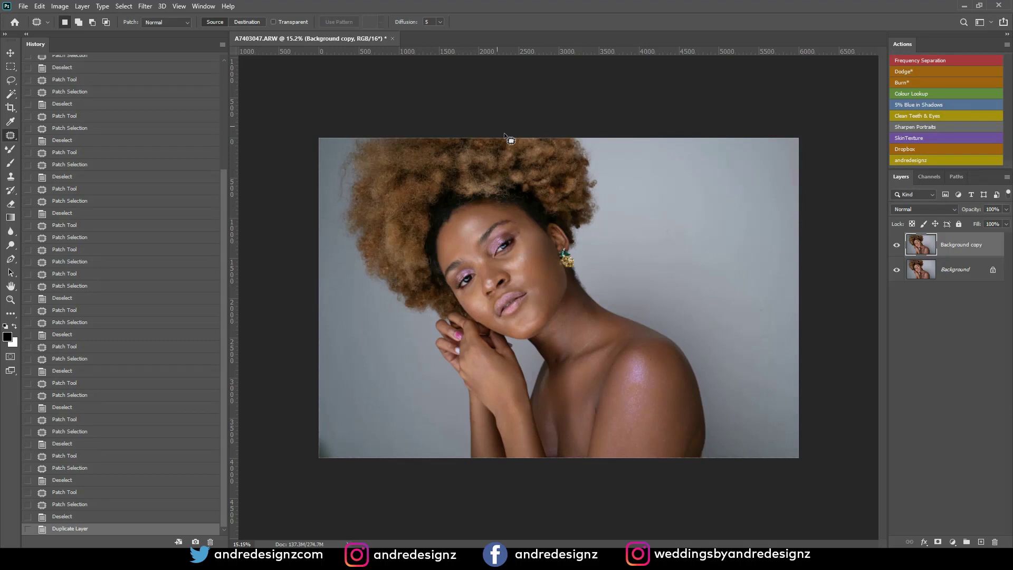
{"action": "left_click", "coordinate": [926, 59]}
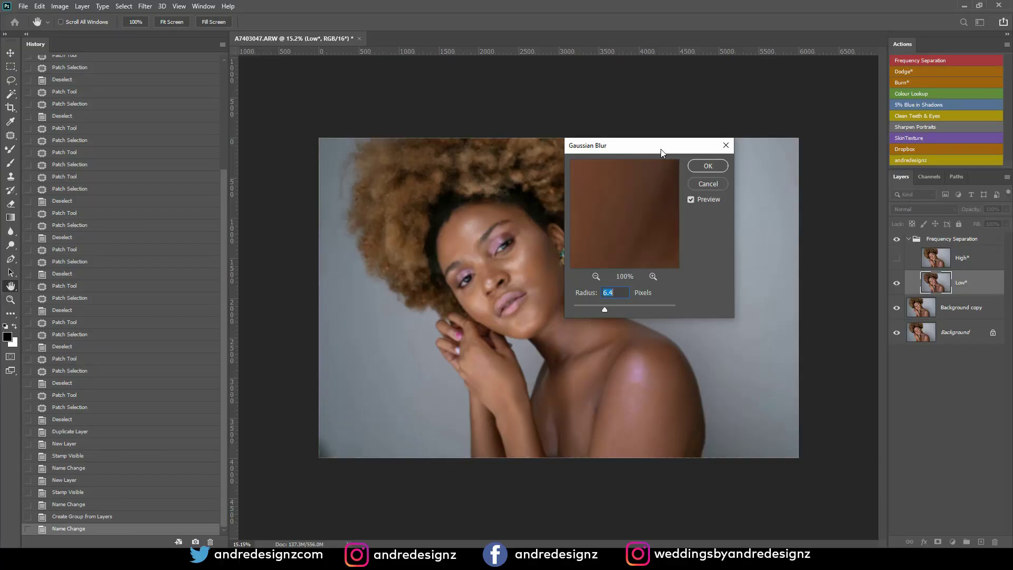
Step: Adjust the Gaussian Blur radius for the Low layer while keeping the portrait in view, and apply the blur
{"action": "left_click_drag", "start_coordinate": [644, 148], "coordinate": [641, 118]}
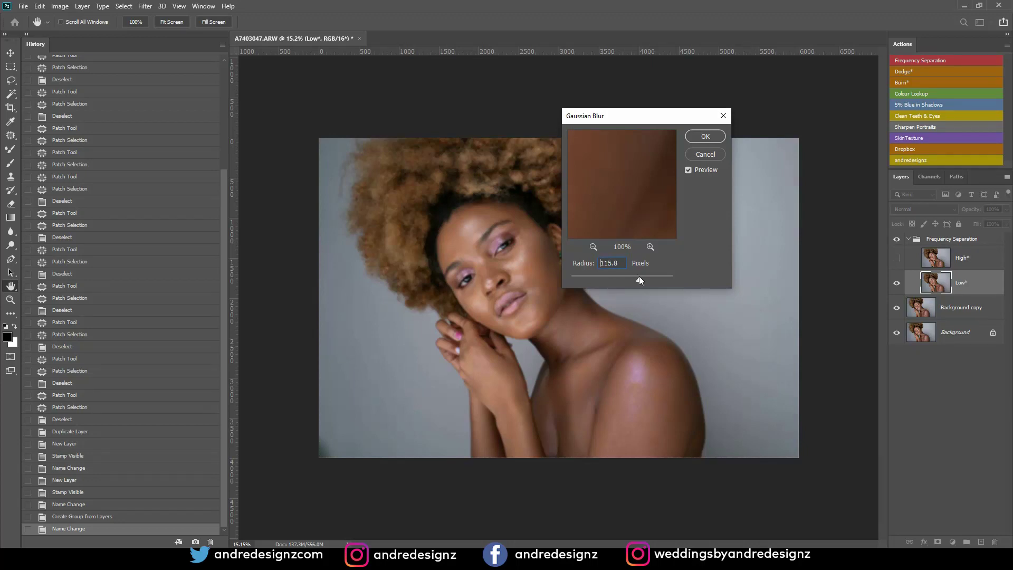
{"action": "left_click_drag", "start_coordinate": [639, 277], "coordinate": [604, 278]}
{"action": "left_click", "coordinate": [706, 136]}
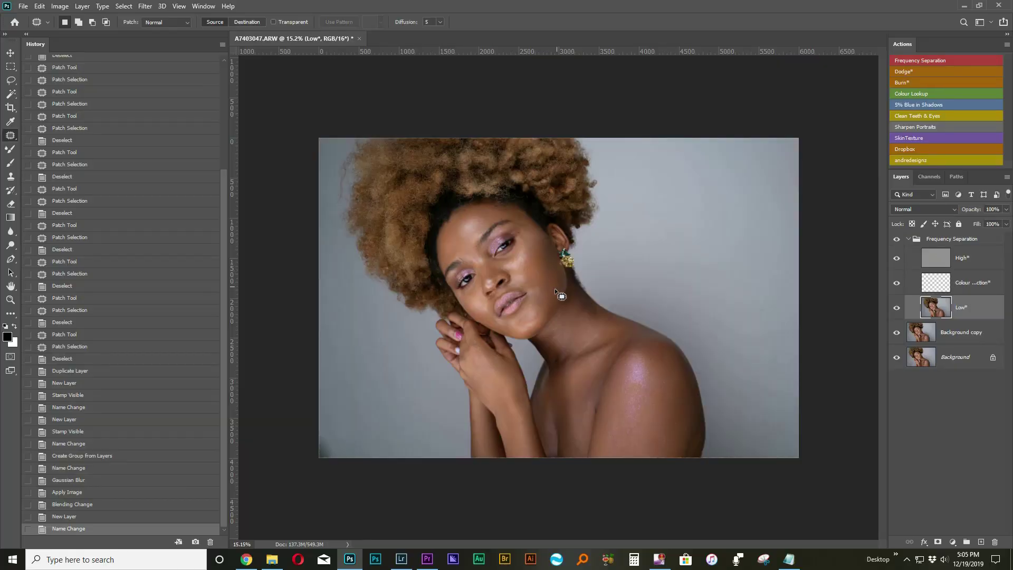
Step: Switch to the Mixer Brush for the Low layer, enlarge it to 600 px, and check its brush load options
{"action": "scroll", "coordinate": [545, 285], "scroll_direction": "up", "scroll_amount": 3}
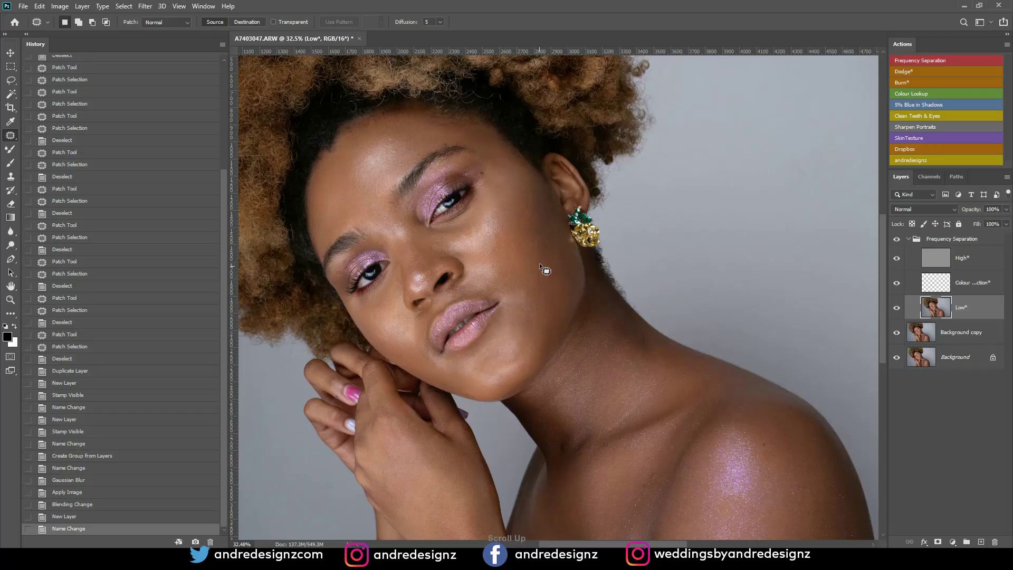
{"action": "key", "text": "b"}
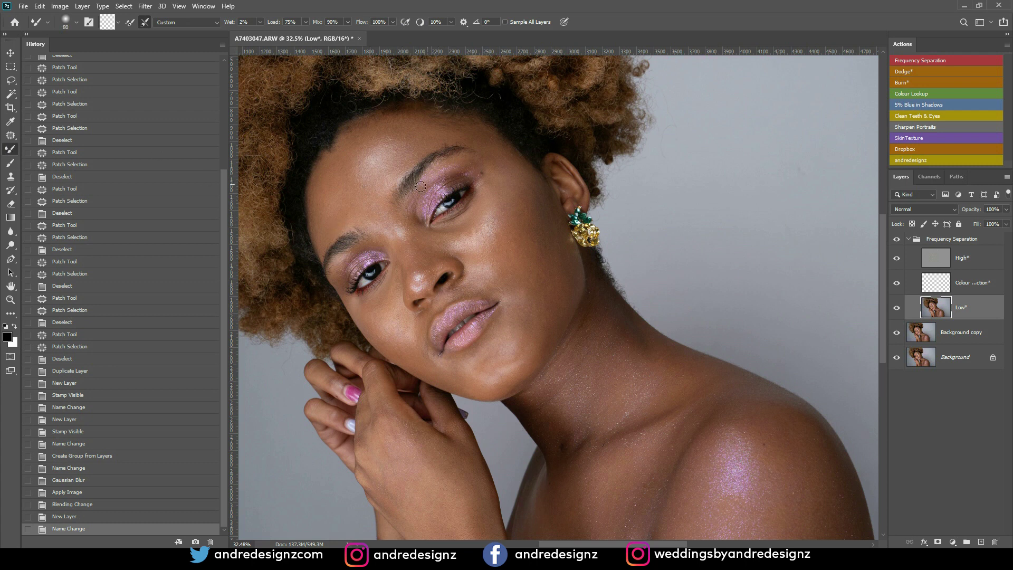
{"action": "key", "text": "bracketright"}
{"action": "key", "text": "bracketright"}
{"action": "key", "text": "bracketright"}
{"action": "key", "text": "bracketright"}
{"action": "key", "text": "bracketright"}
{"action": "key", "text": "bracketright"}
{"action": "key", "text": "bracketright"}
{"action": "scroll", "coordinate": [244, 129], "scroll_direction": "up", "scroll_amount": 1}
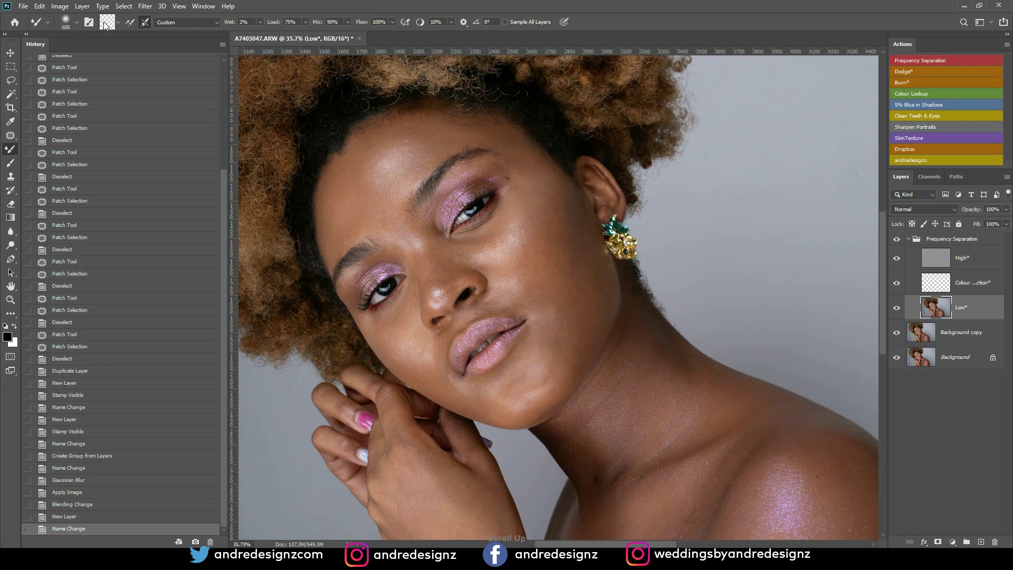
{"action": "left_click", "coordinate": [119, 24]}
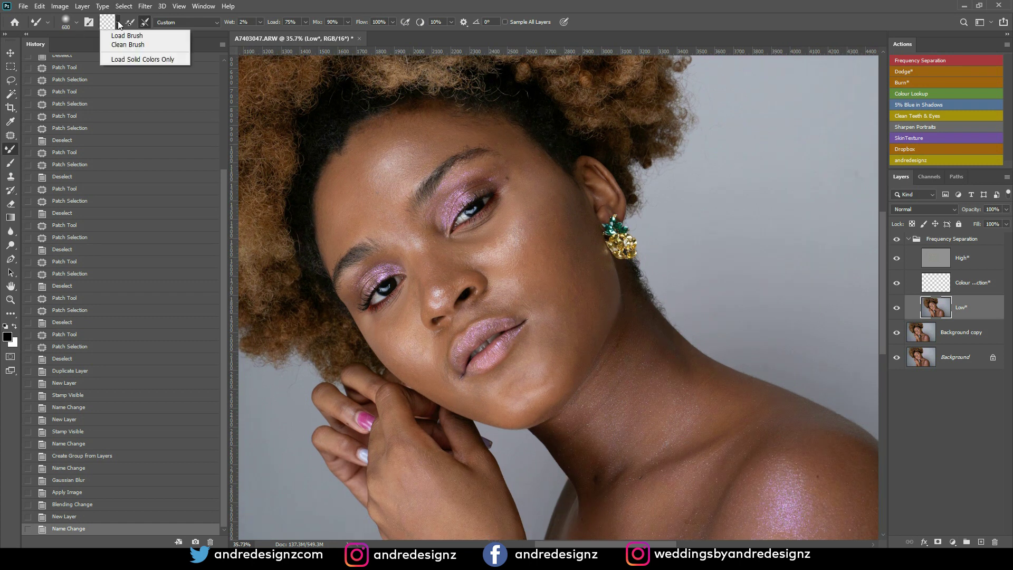
{"action": "left_click", "coordinate": [146, 24]}
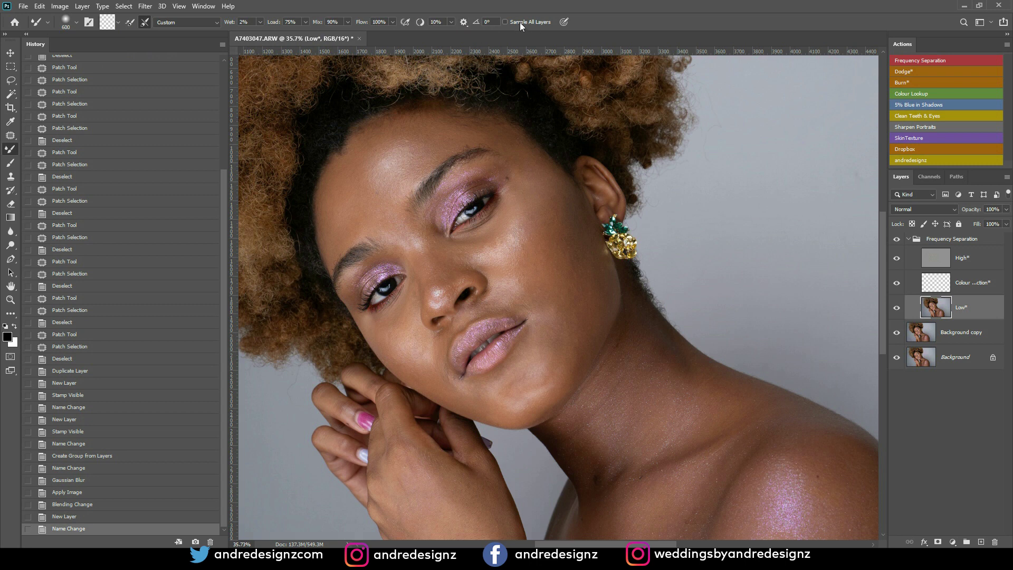
Step: Blend the skin tones across the forehead on the Low layer with the Mixer Brush at 250 px
{"action": "key", "text": "bracketleft"}
{"action": "key", "text": "bracketleft"}
{"action": "key", "text": "bracketleft"}
{"action": "key", "text": "bracketleft"}
{"action": "mouse_move", "coordinate": [375, 183]}
{"action": "left_mouse_down"}
{"action": "mouse_move", "coordinate": [349, 210]}
{"action": "mouse_move", "coordinate": [349, 195]}
{"action": "mouse_move", "coordinate": [350, 215]}
{"action": "mouse_move", "coordinate": [352, 181]}
{"action": "mouse_move", "coordinate": [349, 225]}
{"action": "mouse_move", "coordinate": [343, 177]}
{"action": "mouse_move", "coordinate": [339, 234]}
{"action": "mouse_move", "coordinate": [357, 175]}
{"action": "mouse_move", "coordinate": [358, 196]}
{"action": "mouse_move", "coordinate": [390, 169]}
{"action": "left_mouse_up"}
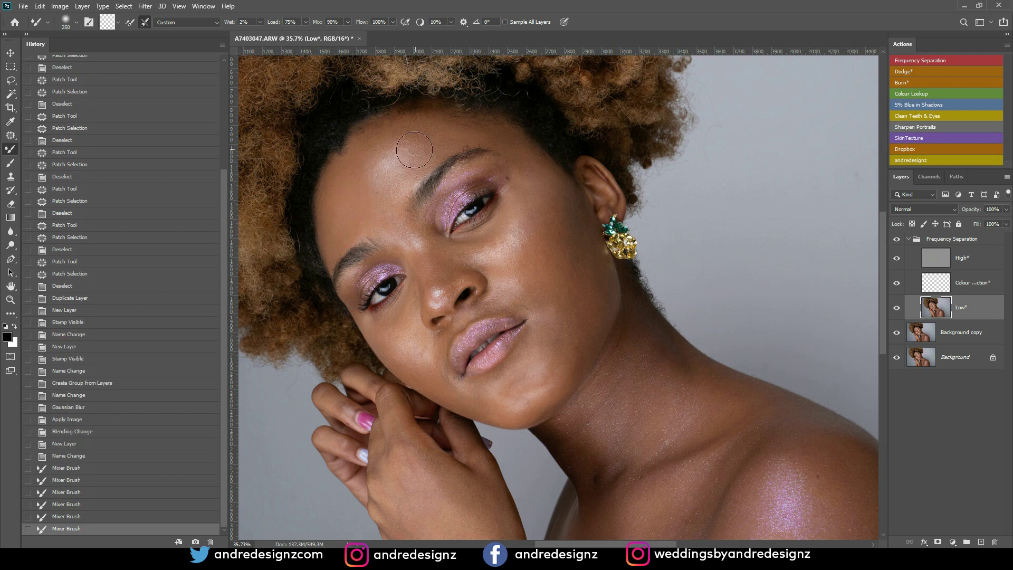
{"action": "mouse_move", "coordinate": [423, 147]}
{"action": "left_mouse_down"}
{"action": "mouse_move", "coordinate": [379, 148]}
{"action": "mouse_move", "coordinate": [414, 135]}
{"action": "left_mouse_up"}
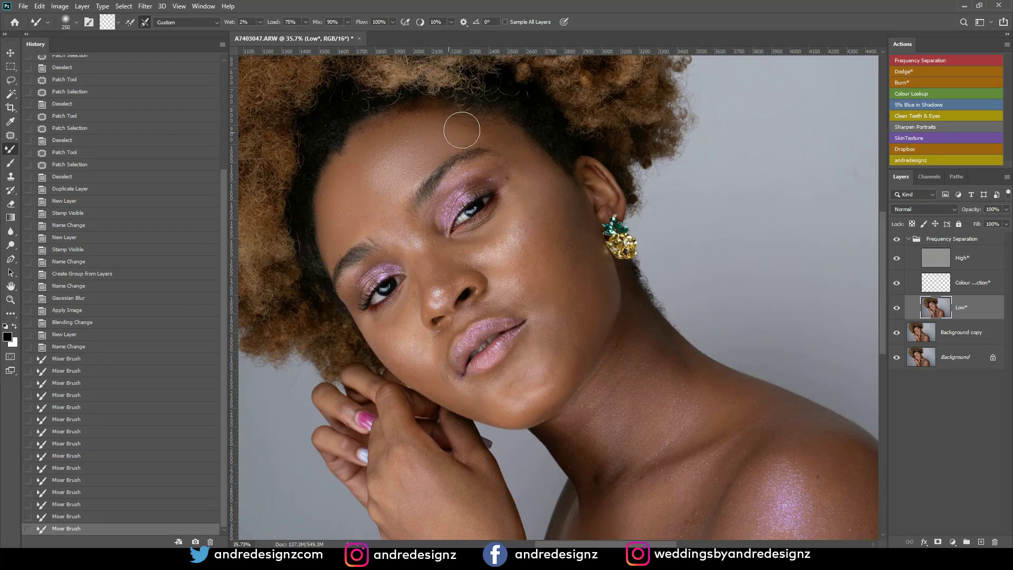
{"action": "mouse_move", "coordinate": [462, 130]}
{"action": "left_mouse_down"}
{"action": "mouse_move", "coordinate": [448, 140]}
{"action": "mouse_move", "coordinate": [462, 147]}
{"action": "mouse_move", "coordinate": [454, 130]}
{"action": "left_mouse_up"}
{"action": "mouse_move", "coordinate": [389, 146]}
{"action": "left_mouse_down"}
{"action": "mouse_move", "coordinate": [398, 150]}
{"action": "mouse_move", "coordinate": [364, 170]}
{"action": "mouse_move", "coordinate": [363, 190]}
{"action": "left_mouse_up"}
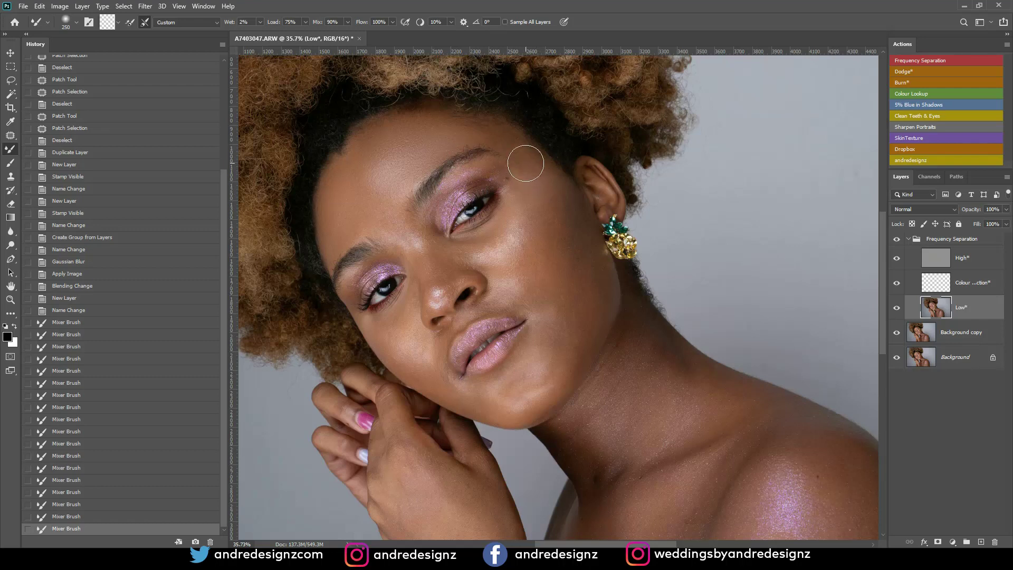
Step: Blend the cheek on the earring side, the jaw and the chin on the Low layer with the Mixer Brush
{"action": "left_click_drag", "start_coordinate": [534, 200], "coordinate": [494, 266]}
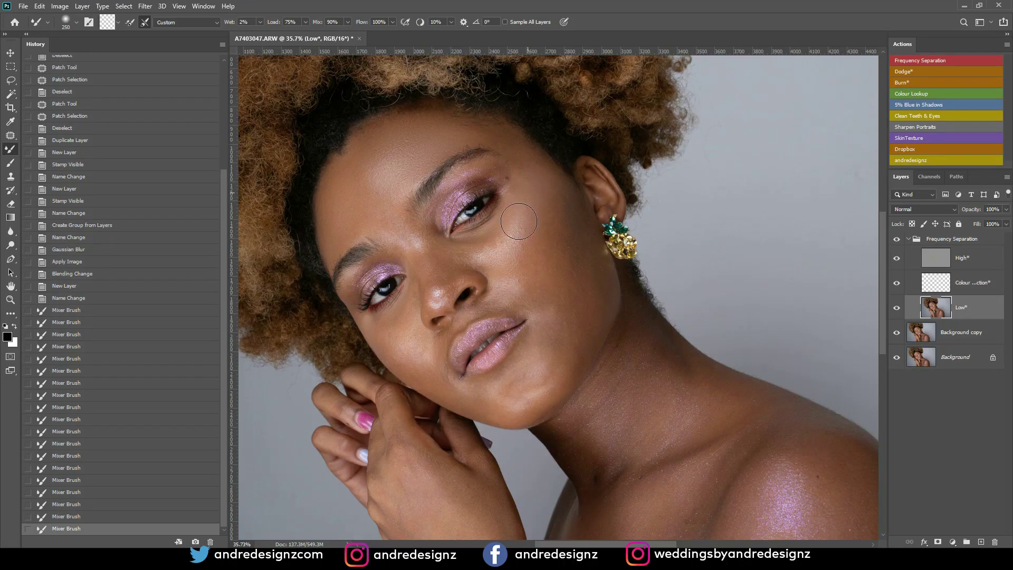
{"action": "left_click_drag", "start_coordinate": [530, 195], "coordinate": [505, 224]}
{"action": "left_click_drag", "start_coordinate": [473, 254], "coordinate": [533, 199]}
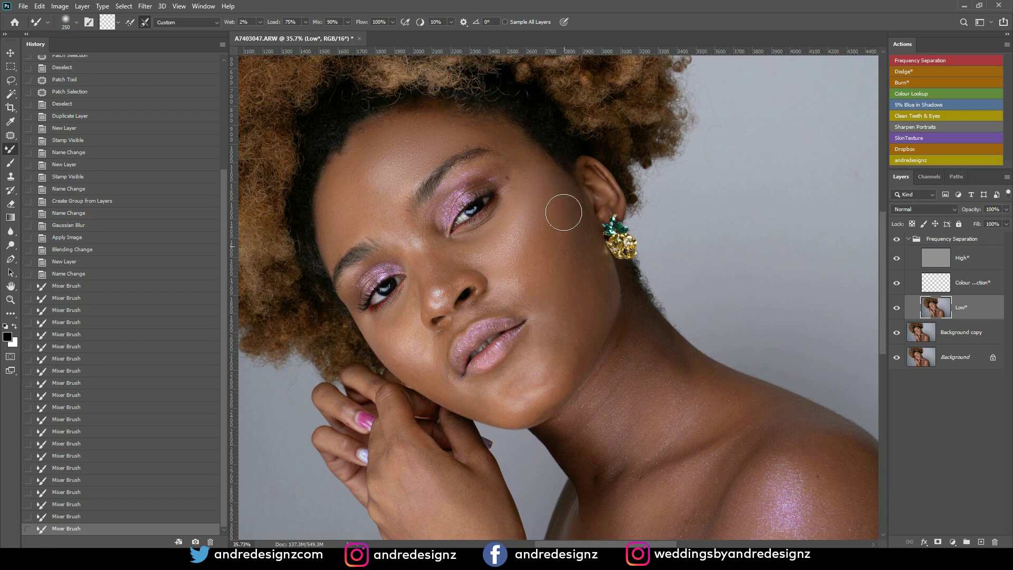
{"action": "mouse_move", "coordinate": [592, 324]}
{"action": "left_mouse_down"}
{"action": "mouse_move", "coordinate": [575, 365]}
{"action": "mouse_move", "coordinate": [562, 225]}
{"action": "mouse_move", "coordinate": [546, 347]}
{"action": "left_mouse_up"}
{"action": "left_click_drag", "start_coordinate": [564, 209], "coordinate": [532, 350]}
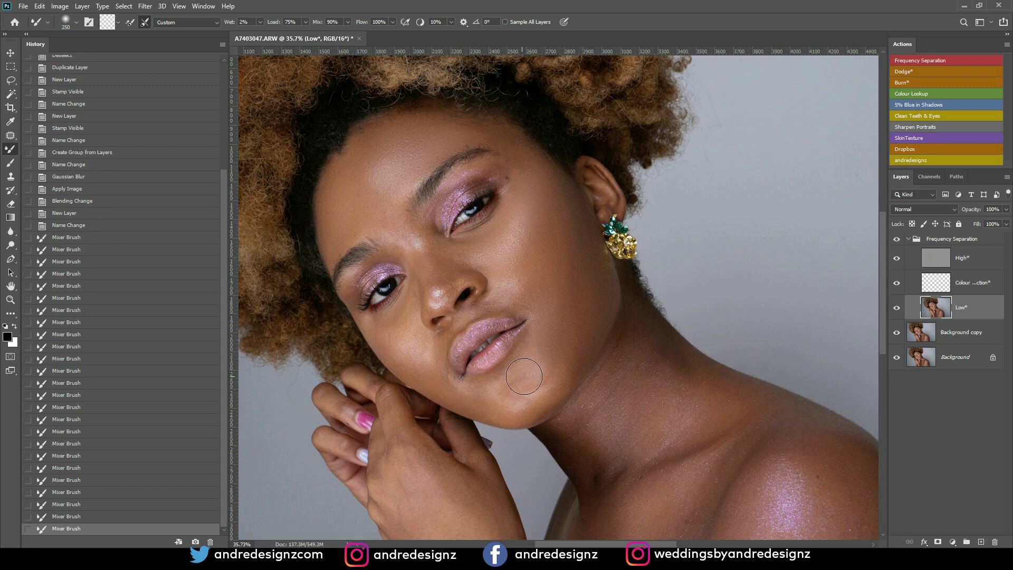
{"action": "mouse_move", "coordinate": [490, 393]}
{"action": "left_mouse_down"}
{"action": "mouse_move", "coordinate": [524, 389]}
{"action": "mouse_move", "coordinate": [552, 335]}
{"action": "mouse_move", "coordinate": [543, 350]}
{"action": "mouse_move", "coordinate": [570, 351]}
{"action": "mouse_move", "coordinate": [520, 296]}
{"action": "left_mouse_up"}
Step: Blend the cheek nearest the hands with a smaller 175 px Mixer Brush
{"action": "key", "text": "bracketleft"}
{"action": "mouse_move", "coordinate": [407, 343]}
{"action": "left_mouse_down"}
{"action": "mouse_move", "coordinate": [419, 382]}
{"action": "mouse_move", "coordinate": [395, 345]}
{"action": "mouse_move", "coordinate": [431, 380]}
{"action": "mouse_move", "coordinate": [401, 350]}
{"action": "mouse_move", "coordinate": [427, 356]}
{"action": "left_mouse_up"}
{"action": "left_click_drag", "start_coordinate": [428, 357], "coordinate": [424, 354]}
{"action": "left_click_drag", "start_coordinate": [406, 317], "coordinate": [411, 305]}
{"action": "left_click_drag", "start_coordinate": [410, 304], "coordinate": [412, 313]}
{"action": "mouse_move", "coordinate": [411, 314]}
{"action": "left_mouse_down"}
{"action": "mouse_move", "coordinate": [399, 345]}
{"action": "mouse_move", "coordinate": [385, 343]}
{"action": "mouse_move", "coordinate": [407, 332]}
{"action": "left_mouse_up"}
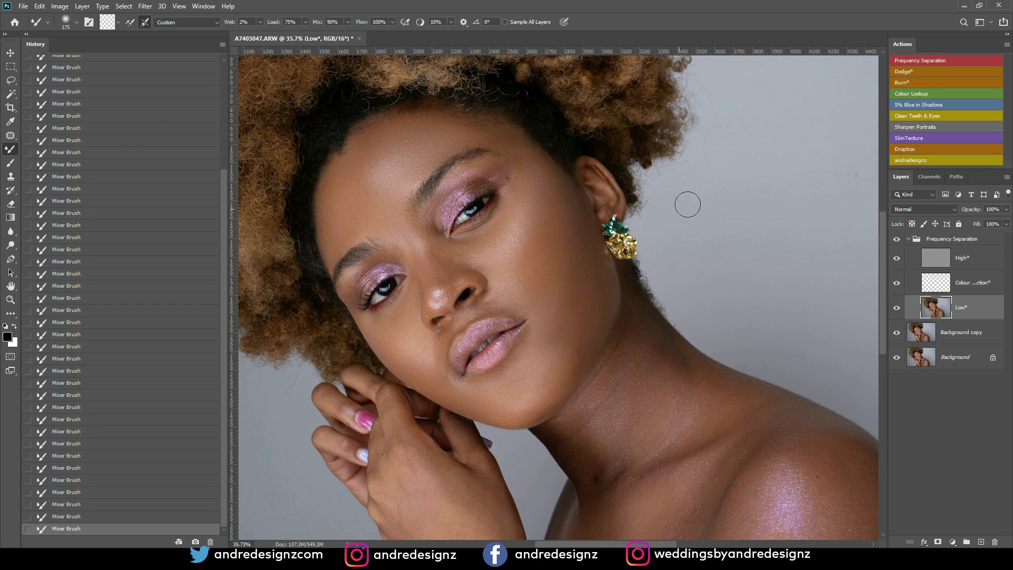
Step: Smooth the neck skin with the Mixer Brush at 250 px, and toggle the Frequency Separation group to compare
{"action": "scroll", "coordinate": [425, 230], "scroll_direction": "up", "scroll_amount": 4}
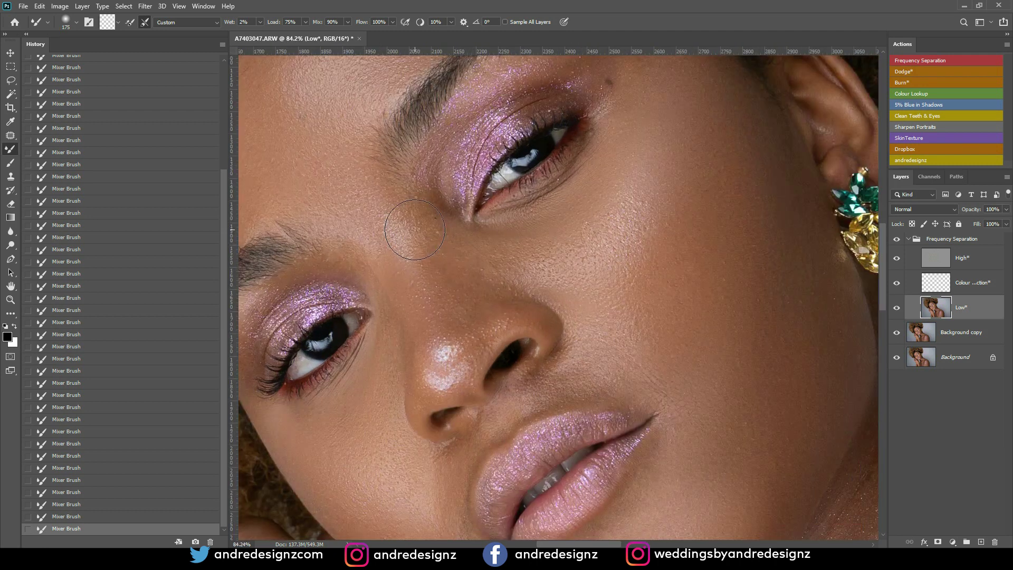
{"action": "scroll", "coordinate": [415, 230], "scroll_direction": "down", "scroll_amount": 4}
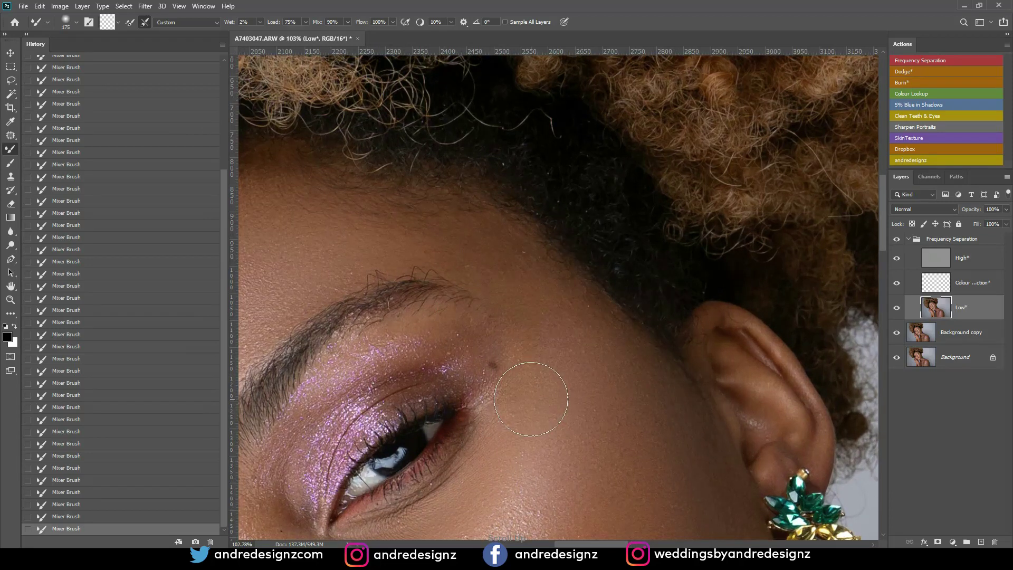
{"action": "scroll", "coordinate": [531, 399], "scroll_direction": "up", "scroll_amount": 10}
{"action": "scroll", "coordinate": [592, 386], "scroll_direction": "down", "scroll_amount": 6}
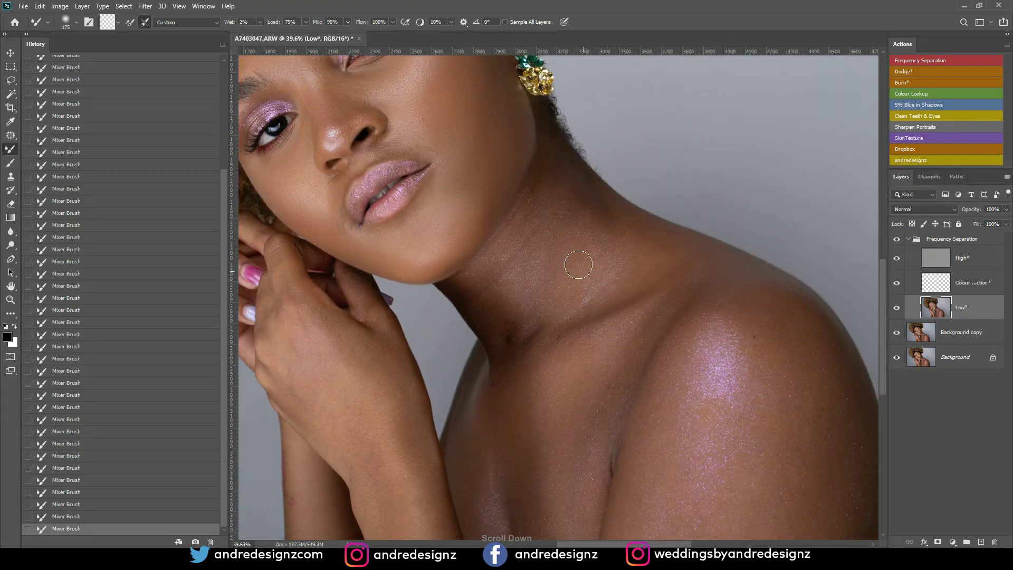
{"action": "key", "text": "bracketright"}
{"action": "key", "text": "bracketright"}
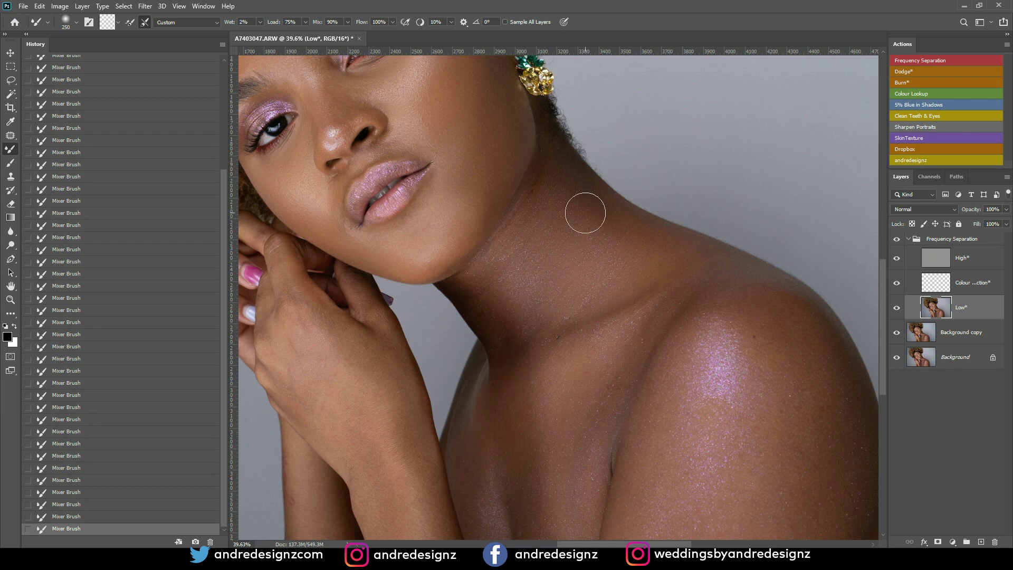
{"action": "left_click", "coordinate": [896, 239]}
Step: Blend the uneven skin on the upper chest beside the arm crease on the Low layer
{"action": "left_click_drag", "start_coordinate": [600, 405], "coordinate": [577, 504]}
{"action": "left_click_drag", "start_coordinate": [619, 383], "coordinate": [576, 535]}
{"action": "left_click_drag", "start_coordinate": [583, 408], "coordinate": [546, 427]}
{"action": "mouse_move", "coordinate": [535, 515]}
{"action": "left_mouse_down"}
{"action": "mouse_move", "coordinate": [484, 502]}
{"action": "mouse_move", "coordinate": [483, 419]}
{"action": "mouse_move", "coordinate": [479, 492]}
{"action": "mouse_move", "coordinate": [484, 377]}
{"action": "mouse_move", "coordinate": [508, 543]}
{"action": "left_mouse_up"}
{"action": "left_click_drag", "start_coordinate": [556, 467], "coordinate": [547, 295]}
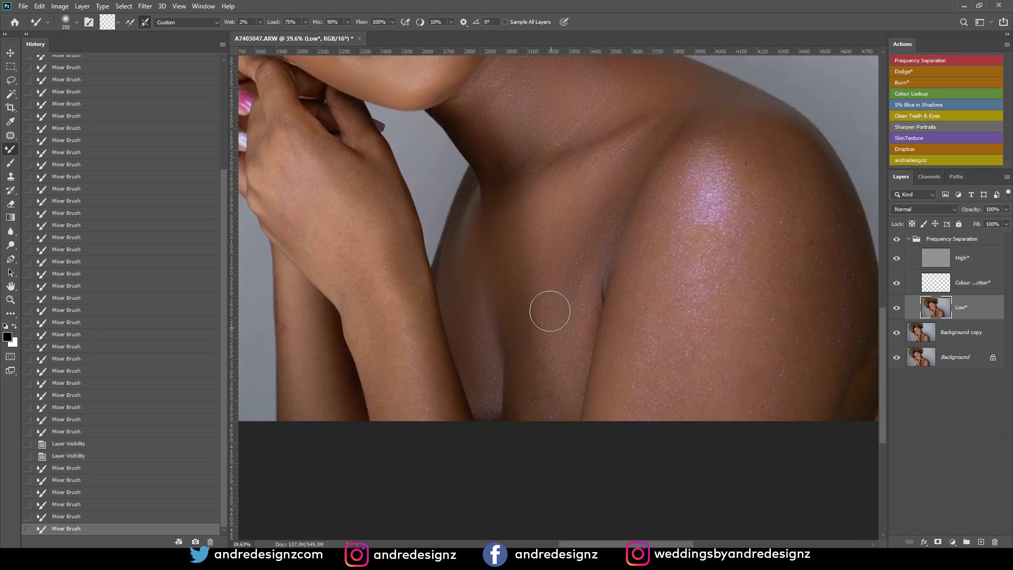
{"action": "mouse_move", "coordinate": [568, 364]}
{"action": "left_mouse_down"}
{"action": "mouse_move", "coordinate": [610, 213]}
{"action": "mouse_move", "coordinate": [692, 262]}
{"action": "mouse_move", "coordinate": [717, 251]}
{"action": "mouse_move", "coordinate": [673, 250]}
{"action": "left_mouse_up"}
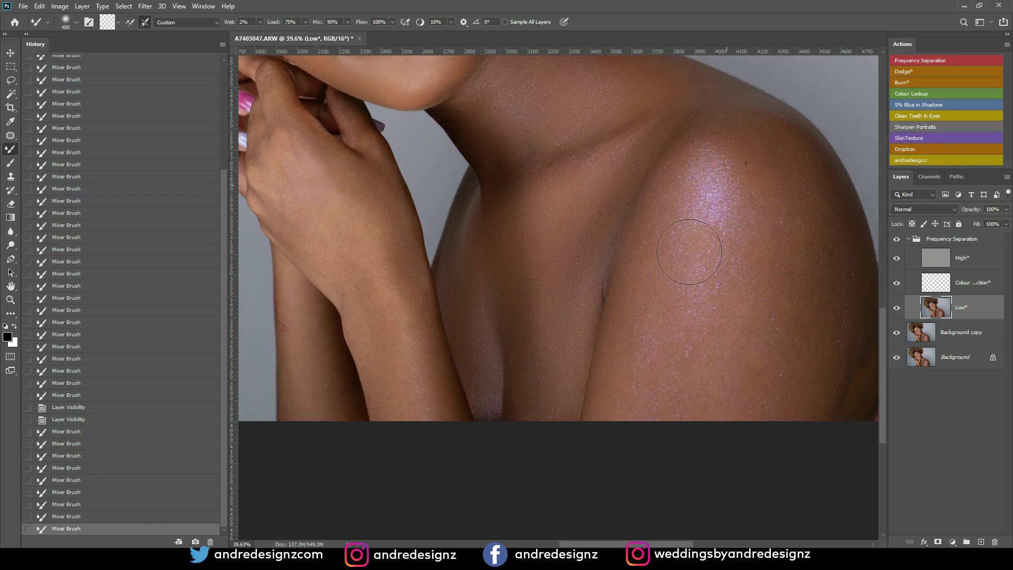
Step: Smooth the glittery highlight on the shoulder and the upper arm with the Mixer Brush at 400 px
{"action": "key", "text": "bracketright"}
{"action": "key", "text": "bracketright"}
{"action": "left_click_drag", "start_coordinate": [647, 462], "coordinate": [715, 211]}
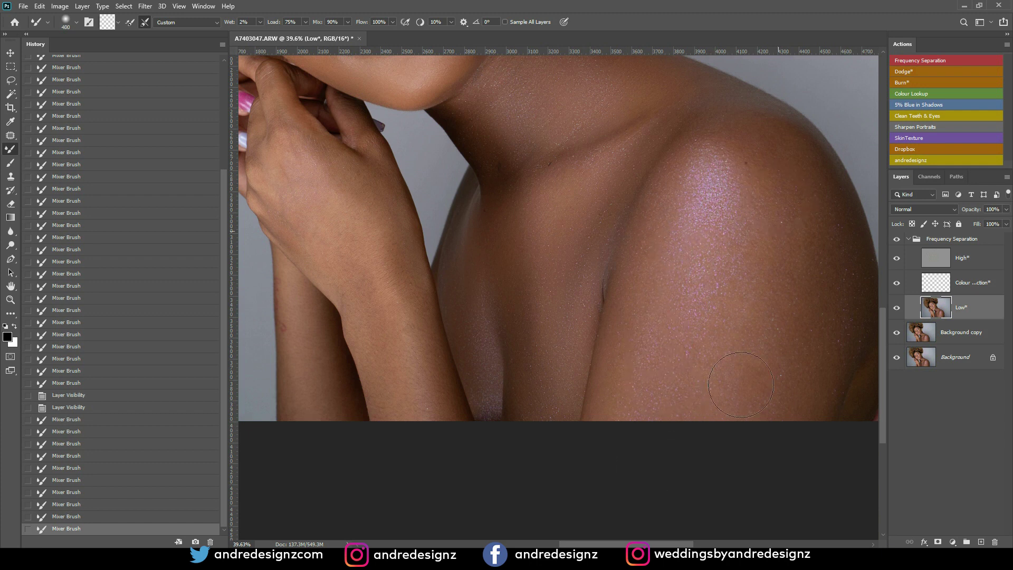
{"action": "mouse_move", "coordinate": [825, 352]}
{"action": "left_mouse_down"}
{"action": "mouse_move", "coordinate": [844, 283]}
{"action": "mouse_move", "coordinate": [795, 143]}
{"action": "left_mouse_up"}
{"action": "left_click_drag", "start_coordinate": [700, 128], "coordinate": [678, 237]}
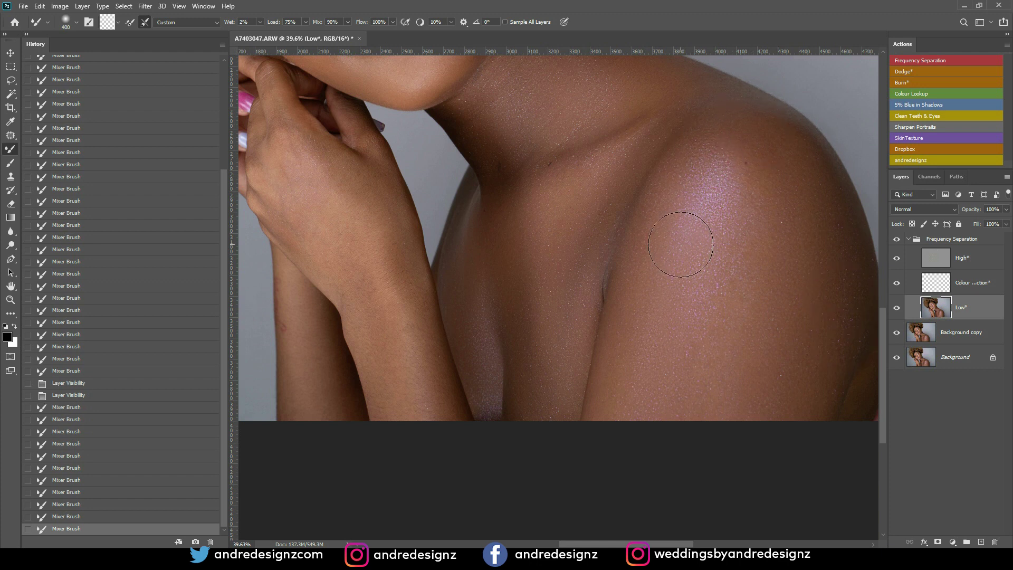
Step: Blend the back of the hand, the wrist and the forearm with the Mixer Brush at 250 px
{"action": "scroll", "coordinate": [547, 250], "scroll_direction": "down", "scroll_amount": 2}
{"action": "scroll", "coordinate": [548, 250], "scroll_direction": "down", "scroll_amount": 1}
{"action": "key", "text": "bracketleft"}
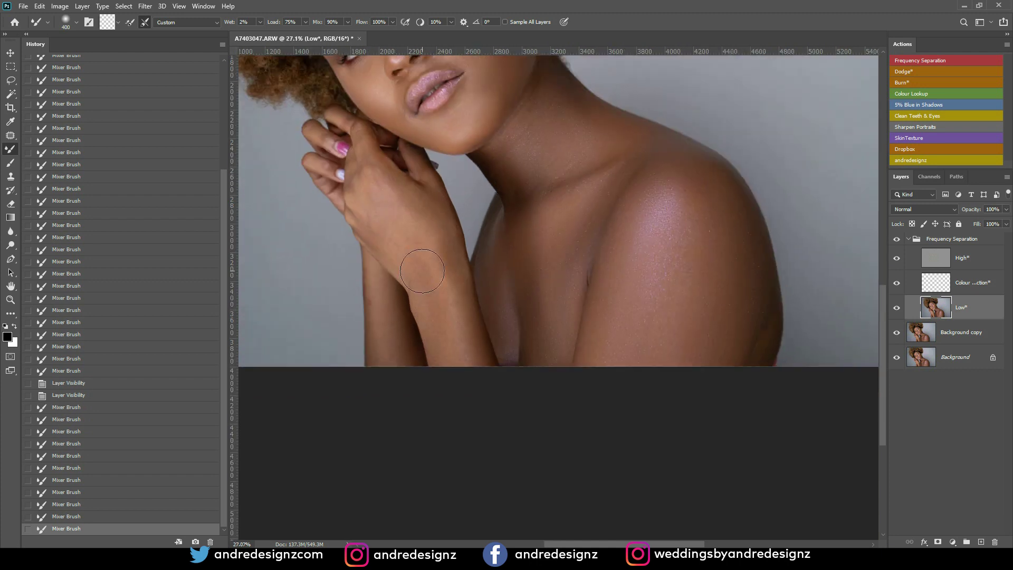
{"action": "mouse_move", "coordinate": [423, 245]}
{"action": "left_mouse_down"}
{"action": "mouse_move", "coordinate": [410, 275]}
{"action": "mouse_move", "coordinate": [398, 233]}
{"action": "left_mouse_up"}
{"action": "mouse_move", "coordinate": [455, 276]}
{"action": "left_mouse_down"}
{"action": "mouse_move", "coordinate": [474, 339]}
{"action": "mouse_move", "coordinate": [389, 350]}
{"action": "mouse_move", "coordinate": [384, 226]}
{"action": "mouse_move", "coordinate": [444, 240]}
{"action": "mouse_move", "coordinate": [453, 258]}
{"action": "left_mouse_up"}
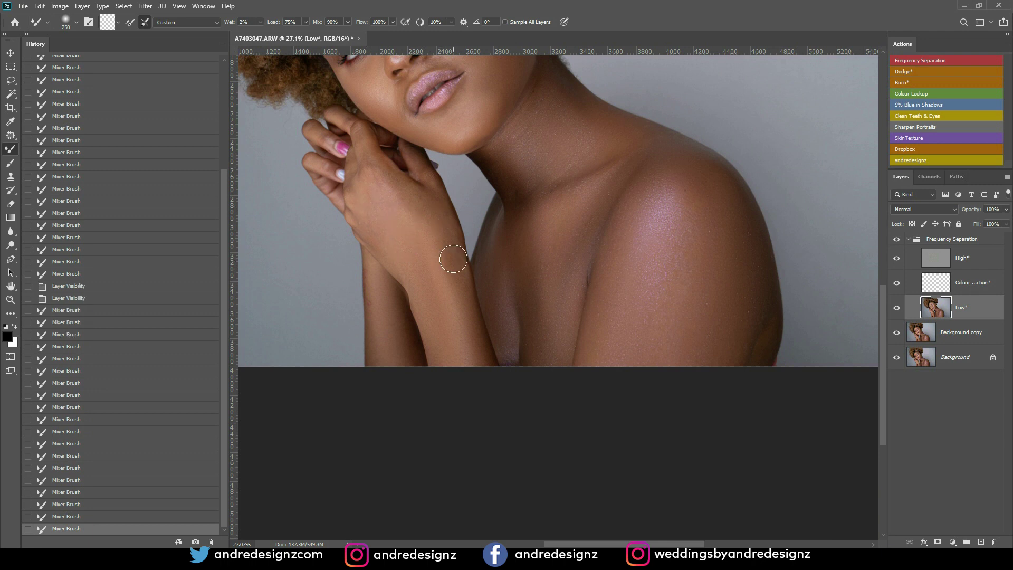
Step: Compare the portrait with and without the skin smoothing by hiding and showing the Frequency Separation group
{"action": "scroll", "coordinate": [459, 256], "scroll_direction": "down", "scroll_amount": 3}
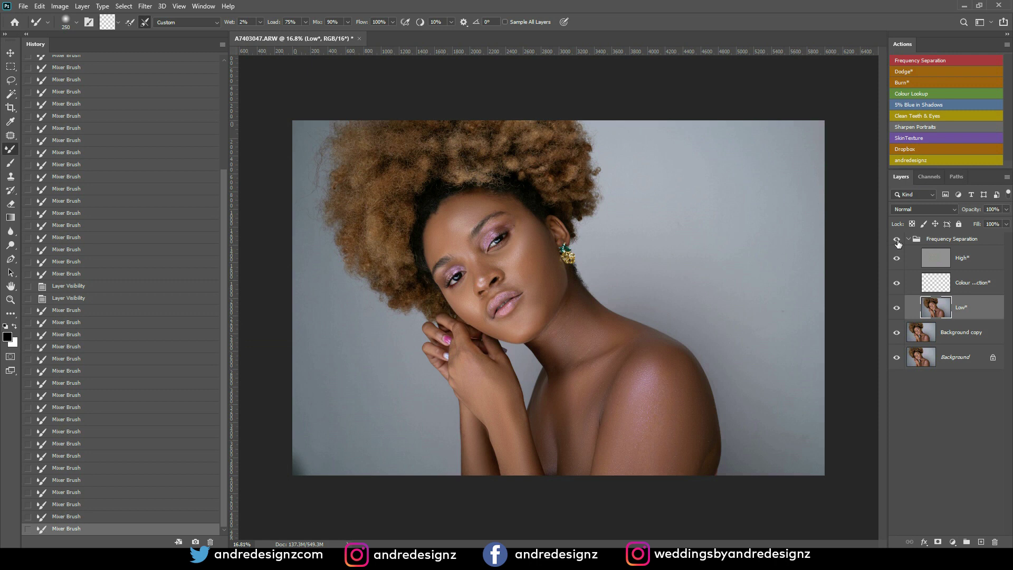
{"action": "scroll", "coordinate": [627, 317], "scroll_direction": "up", "scroll_amount": 1}
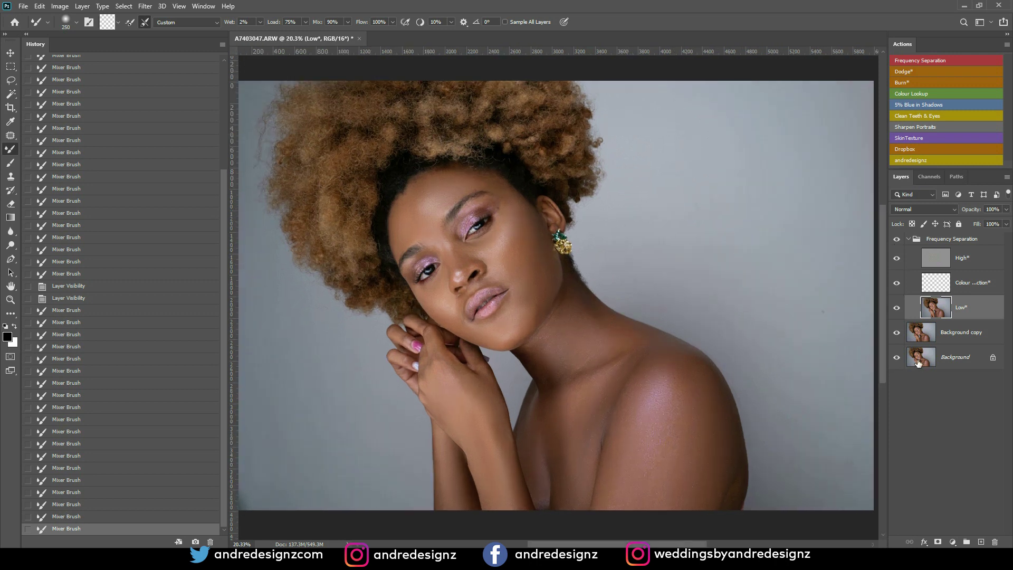
{"action": "left_click", "coordinate": [898, 240]}
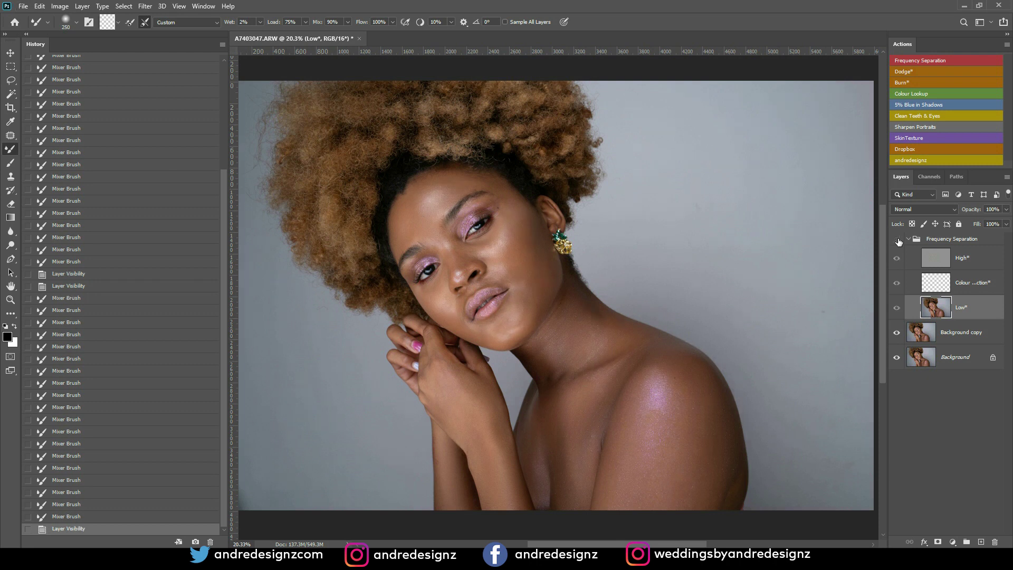
{"action": "left_click", "coordinate": [898, 240]}
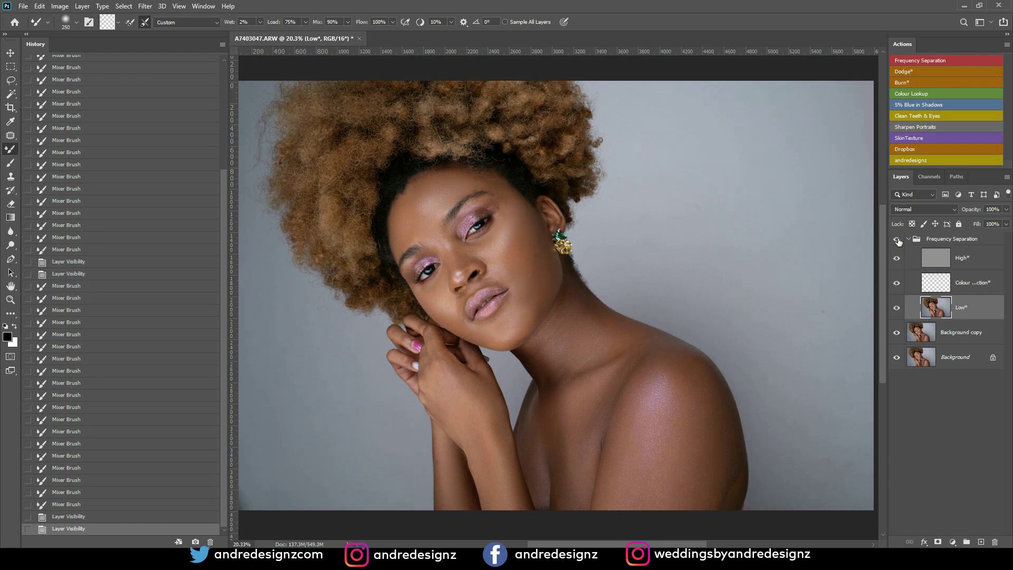
Step: Collapse the Frequency Separation group and run the Dodge action above it
{"action": "scroll", "coordinate": [518, 315], "scroll_direction": "up", "scroll_amount": 2}
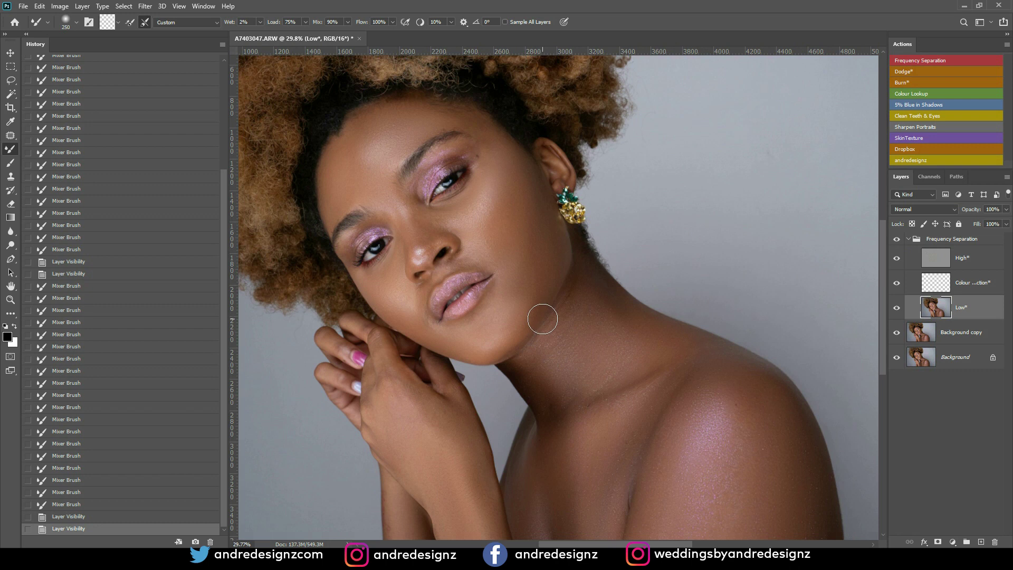
{"action": "left_click", "coordinate": [913, 241]}
{"action": "left_click", "coordinate": [910, 239]}
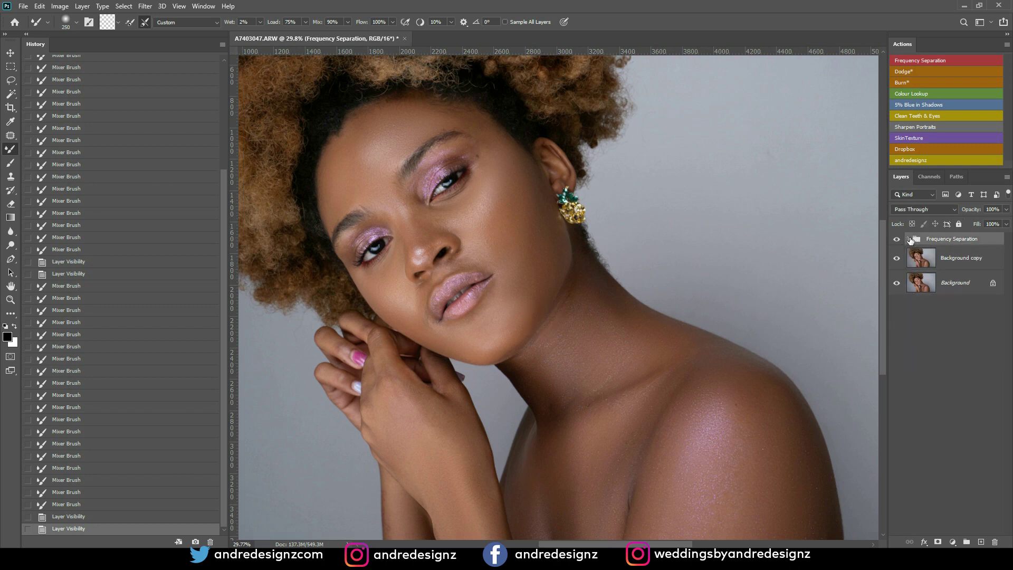
{"action": "left_click", "coordinate": [910, 71]}
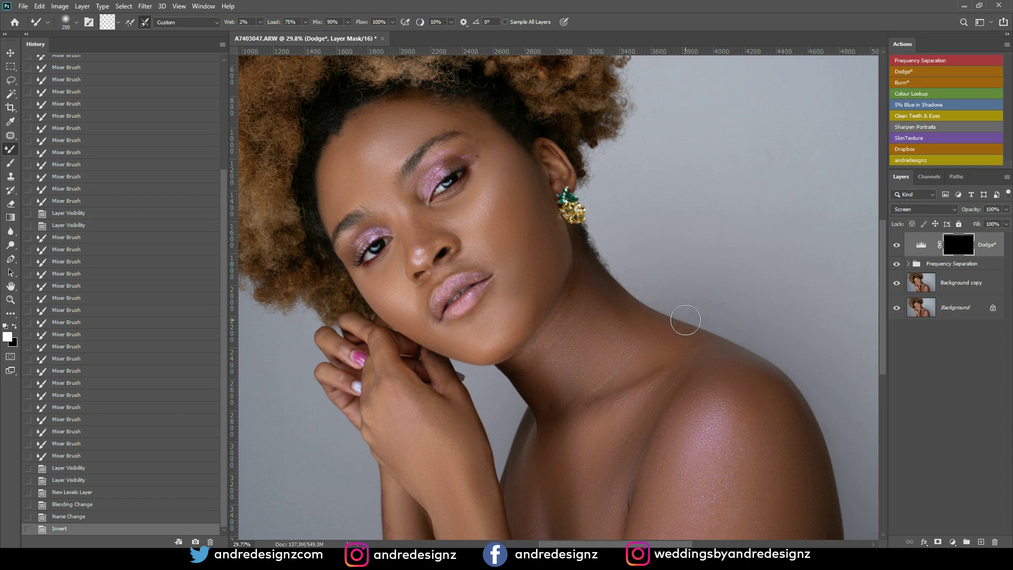
Step: Brighten the forehead, nose bridge and nose tip on the Dodge mask with a 250 px Brush at 1% flow
{"action": "key", "text": "b"}
{"action": "left_click", "coordinate": [310, 23]}
{"action": "left_click", "coordinate": [302, 9]}
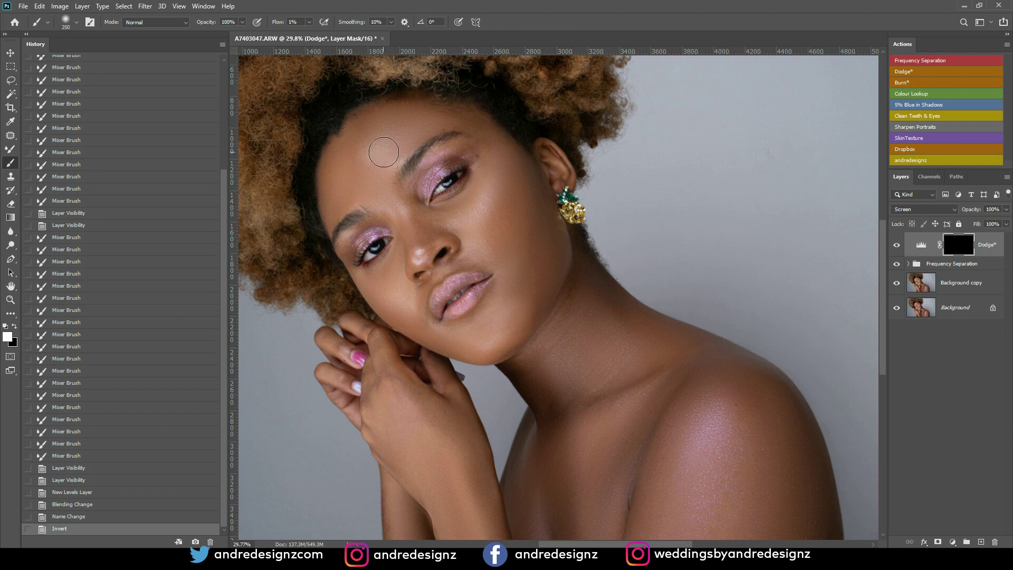
{"action": "mouse_move", "coordinate": [394, 154]}
{"action": "left_mouse_down"}
{"action": "mouse_move", "coordinate": [401, 125]}
{"action": "mouse_move", "coordinate": [373, 148]}
{"action": "mouse_move", "coordinate": [391, 122]}
{"action": "left_mouse_up"}
{"action": "left_click_drag", "start_coordinate": [391, 122], "coordinate": [401, 179]}
{"action": "left_click_drag", "start_coordinate": [407, 201], "coordinate": [417, 226]}
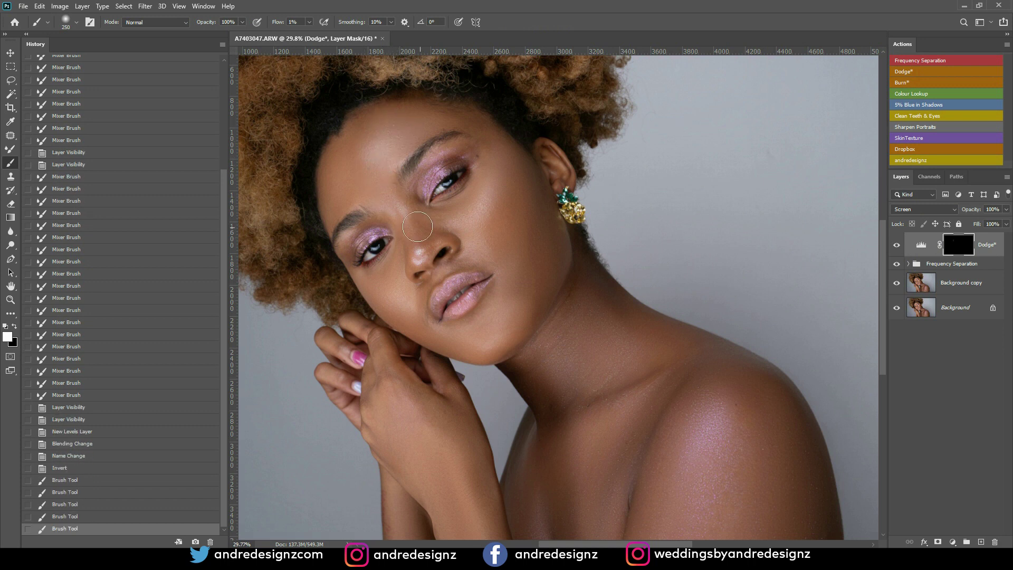
{"action": "left_click", "coordinate": [427, 266]}
Step: Dodge the upper cheek on the earring side with a larger brush and the under-eye area with a 175 px brush
{"action": "key", "text": "bracketright"}
{"action": "key", "text": "bracketright"}
{"action": "key", "text": "bracketright"}
{"action": "key", "text": "bracketright"}
{"action": "mouse_move", "coordinate": [482, 203]}
{"action": "left_mouse_down"}
{"action": "mouse_move", "coordinate": [484, 195]}
{"action": "mouse_move", "coordinate": [469, 221]}
{"action": "left_mouse_up"}
{"action": "key", "text": "bracketleft"}
{"action": "key", "text": "bracketleft"}
{"action": "key", "text": "bracketleft"}
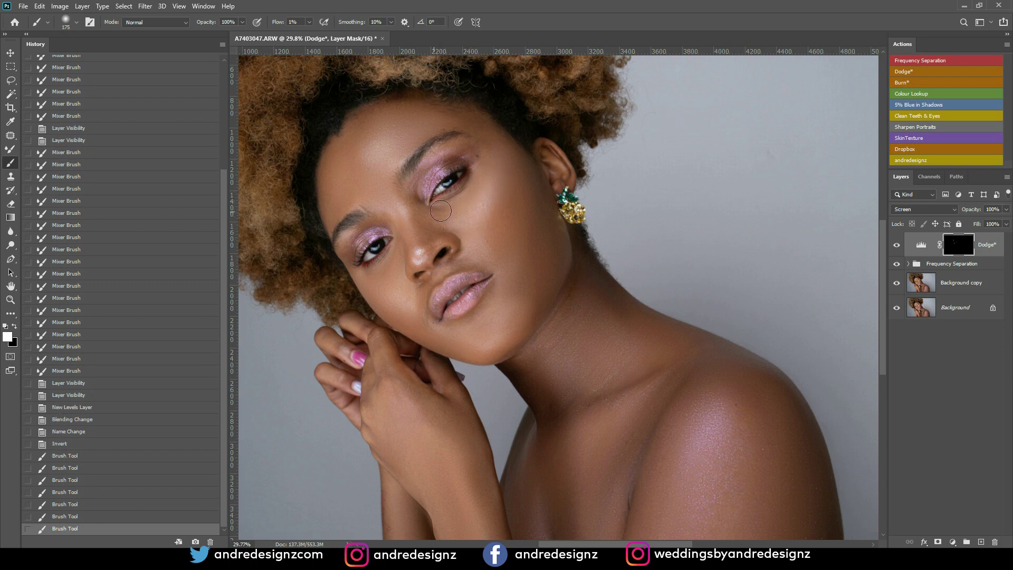
{"action": "left_click_drag", "start_coordinate": [458, 208], "coordinate": [442, 217]}
Step: Dodge the cheek nearest the hands, the chin, the cheek on the earring side and the forehead with a 250 px brush
{"action": "key", "text": "bracketright"}
{"action": "key", "text": "bracketright"}
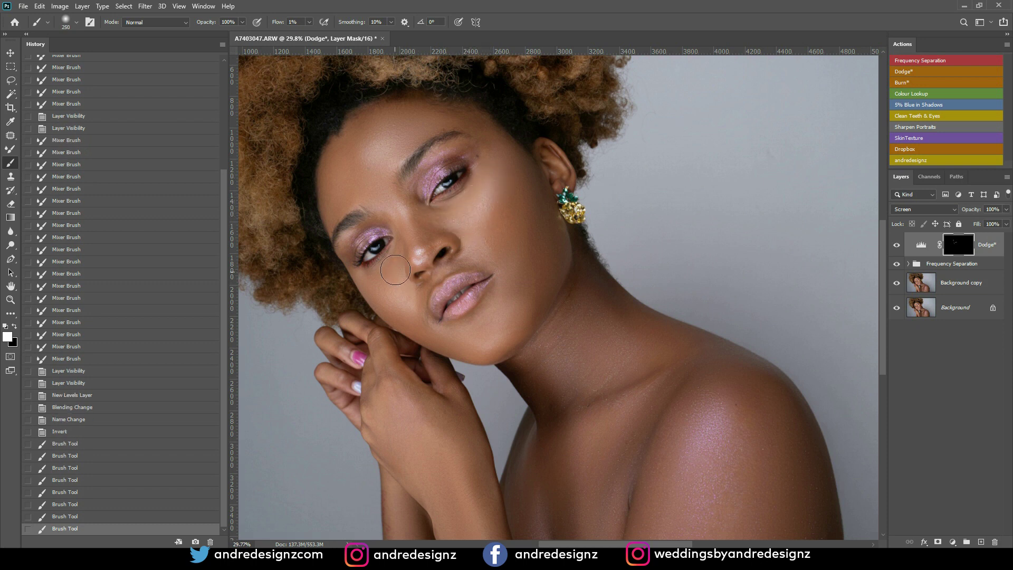
{"action": "mouse_move", "coordinate": [399, 260]}
{"action": "left_mouse_down"}
{"action": "mouse_move", "coordinate": [390, 288]}
{"action": "mouse_move", "coordinate": [376, 278]}
{"action": "mouse_move", "coordinate": [402, 299]}
{"action": "left_mouse_up"}
{"action": "left_click_drag", "start_coordinate": [480, 350], "coordinate": [492, 339]}
{"action": "mouse_move", "coordinate": [524, 258]}
{"action": "left_mouse_down"}
{"action": "mouse_move", "coordinate": [531, 208]}
{"action": "mouse_move", "coordinate": [520, 163]}
{"action": "mouse_move", "coordinate": [538, 227]}
{"action": "left_mouse_up"}
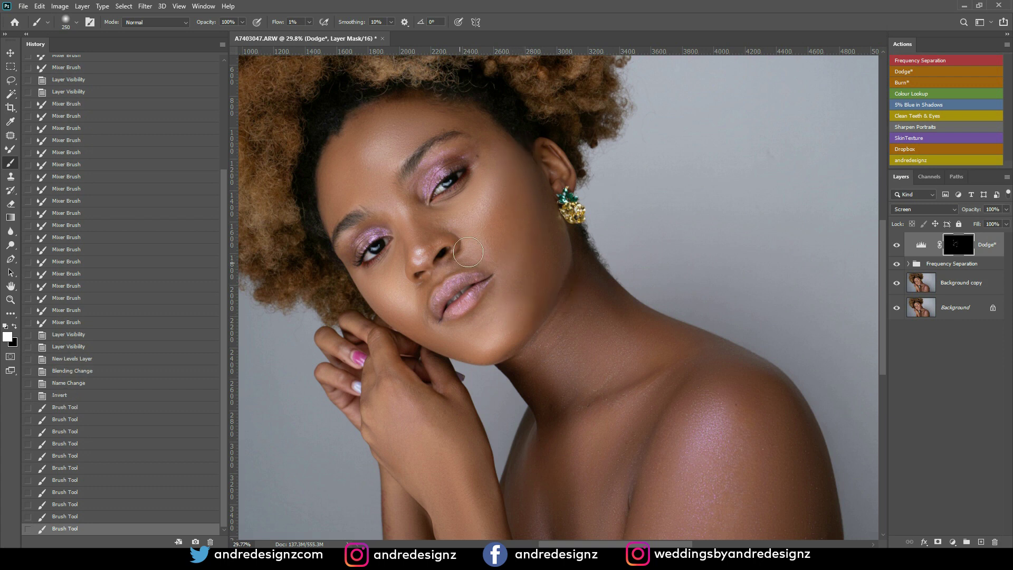
{"action": "mouse_move", "coordinate": [392, 151]}
{"action": "left_mouse_down"}
{"action": "mouse_move", "coordinate": [389, 130]}
{"action": "mouse_move", "coordinate": [391, 169]}
{"action": "left_mouse_up"}
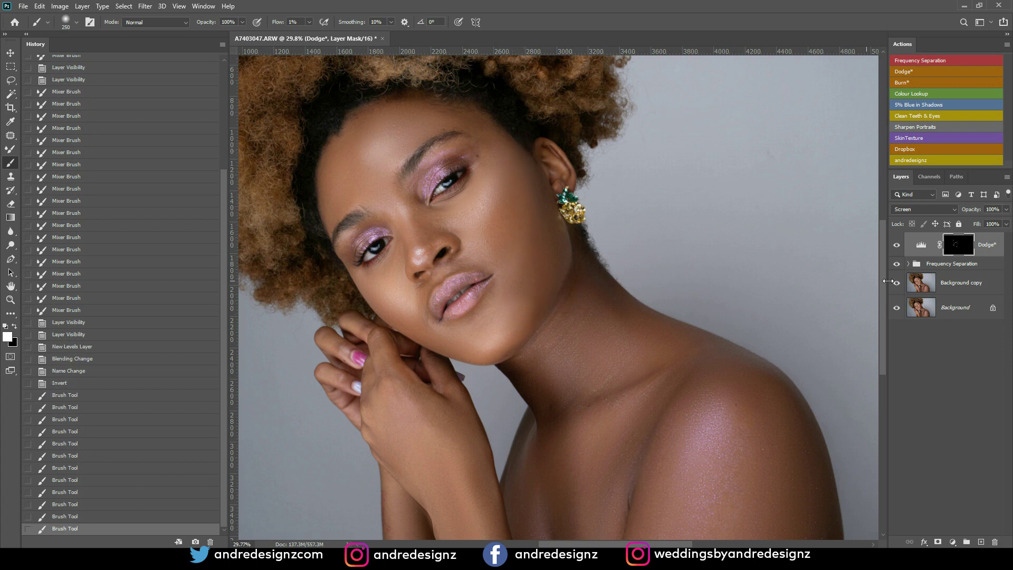
Step: Compare the Dodge layer off and on, and dodge the shoulder, upper arm and chest with a 400 px brush
{"action": "left_click", "coordinate": [897, 246]}
{"action": "left_click", "coordinate": [900, 248]}
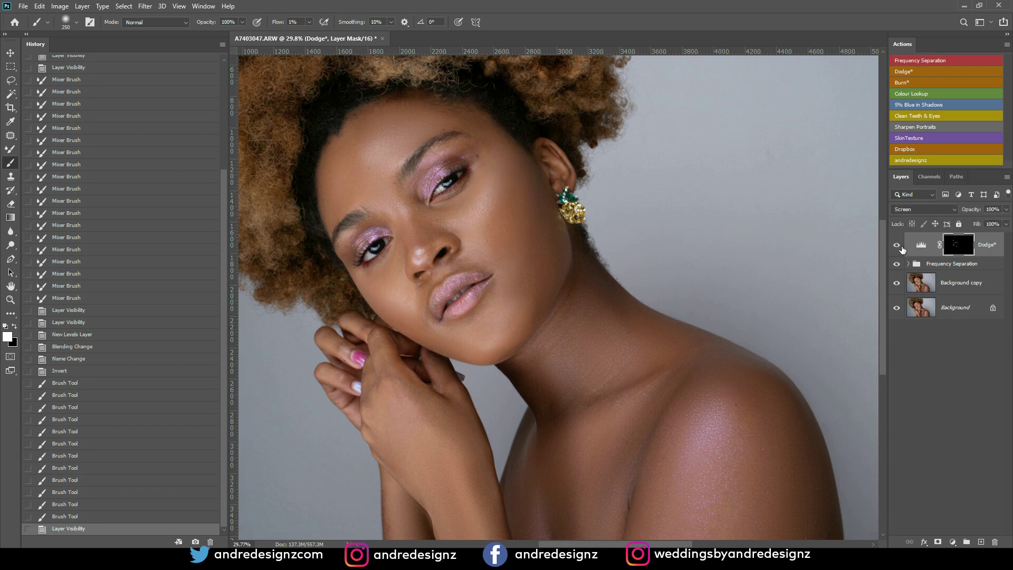
{"action": "key", "text": "bracketright"}
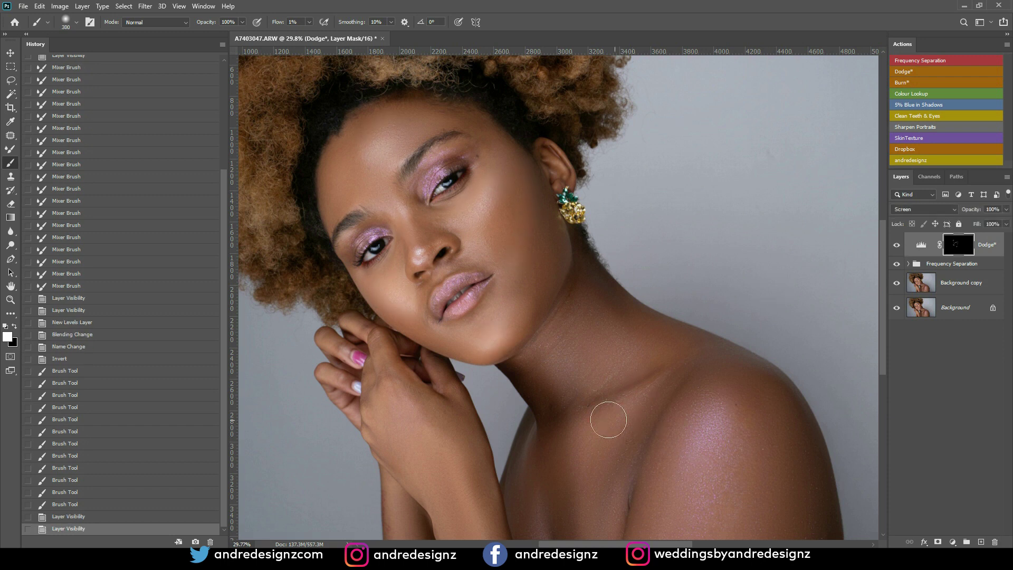
{"action": "left_click_drag", "start_coordinate": [585, 380], "coordinate": [579, 225]}
{"action": "key", "text": "bracketright"}
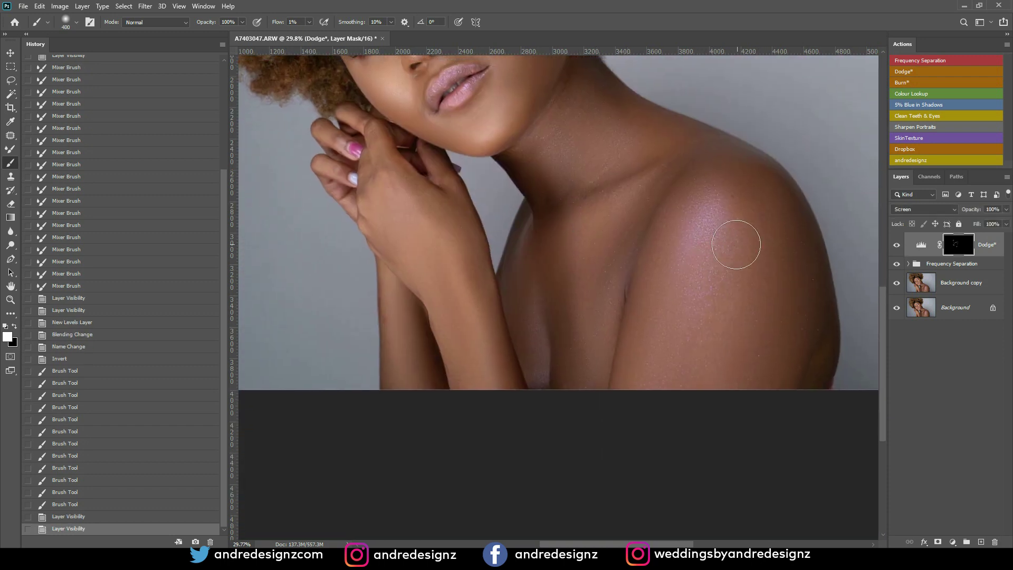
{"action": "left_click_drag", "start_coordinate": [708, 235], "coordinate": [667, 383]}
{"action": "mouse_move", "coordinate": [625, 247]}
{"action": "left_mouse_down"}
{"action": "mouse_move", "coordinate": [599, 308]}
{"action": "mouse_move", "coordinate": [612, 241]}
{"action": "mouse_move", "coordinate": [603, 326]}
{"action": "left_mouse_up"}
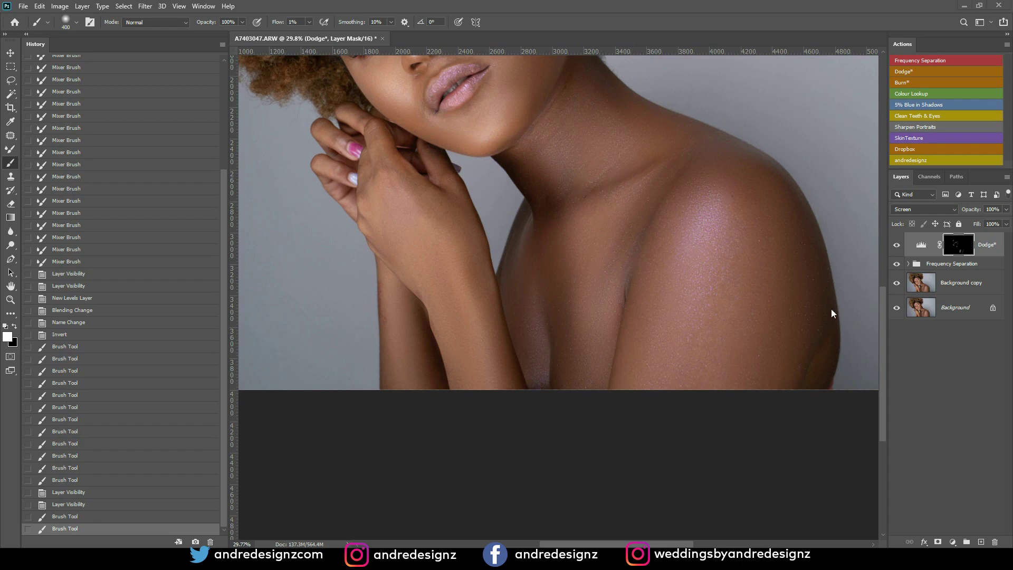
{"action": "left_click_drag", "start_coordinate": [884, 306], "coordinate": [894, 265]}
{"action": "mouse_move", "coordinate": [587, 296]}
{"action": "left_mouse_down"}
{"action": "mouse_move", "coordinate": [556, 252]}
{"action": "mouse_move", "coordinate": [567, 288]}
{"action": "mouse_move", "coordinate": [552, 282]}
{"action": "mouse_move", "coordinate": [581, 344]}
{"action": "mouse_move", "coordinate": [591, 245]}
{"action": "mouse_move", "coordinate": [617, 283]}
{"action": "mouse_move", "coordinate": [606, 300]}
{"action": "mouse_move", "coordinate": [621, 312]}
{"action": "mouse_move", "coordinate": [581, 242]}
{"action": "left_mouse_up"}
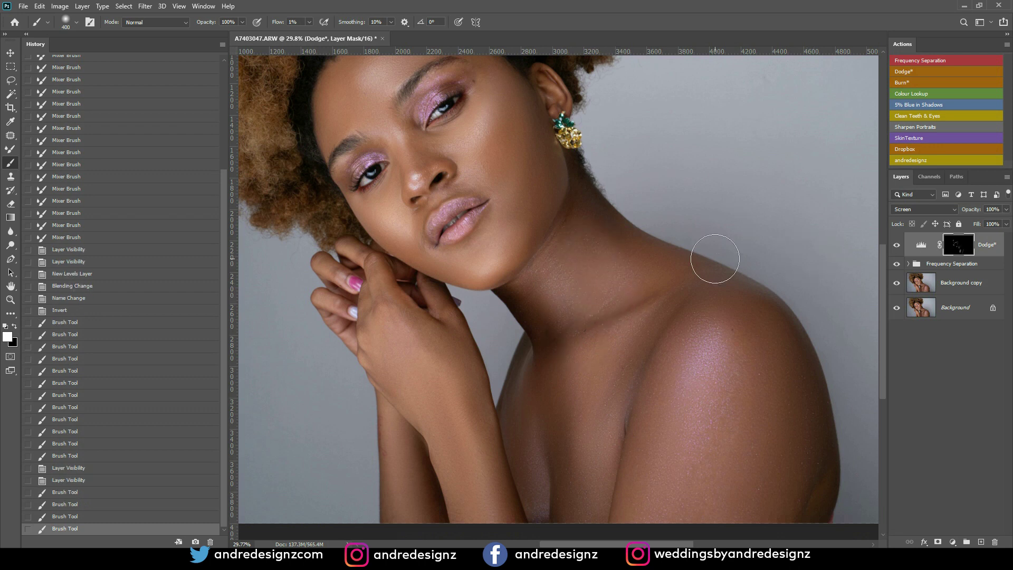
Step: Run the Burn action above the Dodge layer and darken the cheek and jaw on the earring side with a 250 px brush
{"action": "scroll", "coordinate": [715, 258], "scroll_direction": "down", "scroll_amount": 3}
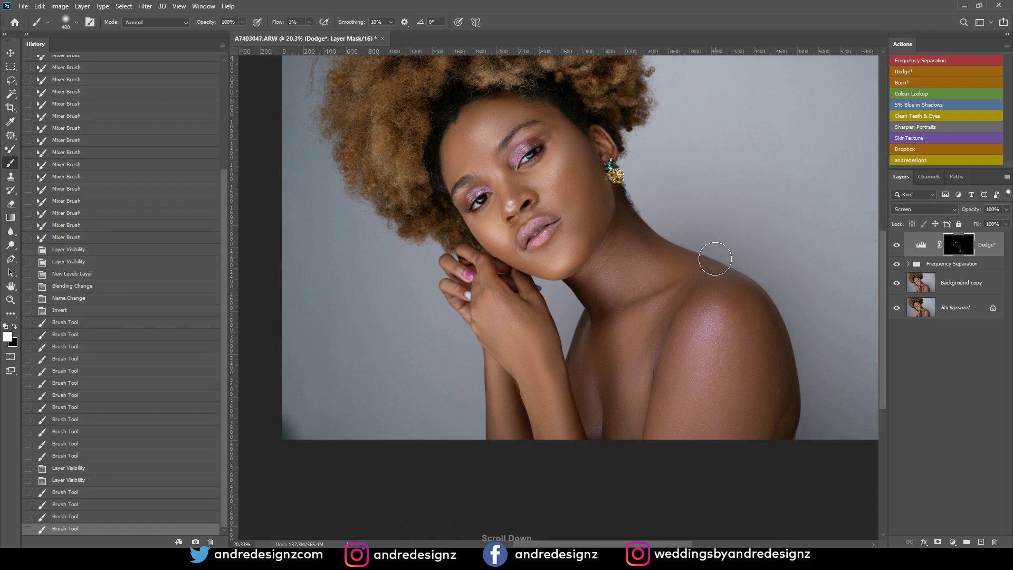
{"action": "left_click", "coordinate": [913, 82]}
{"action": "scroll", "coordinate": [454, 209], "scroll_direction": "up", "scroll_amount": 2}
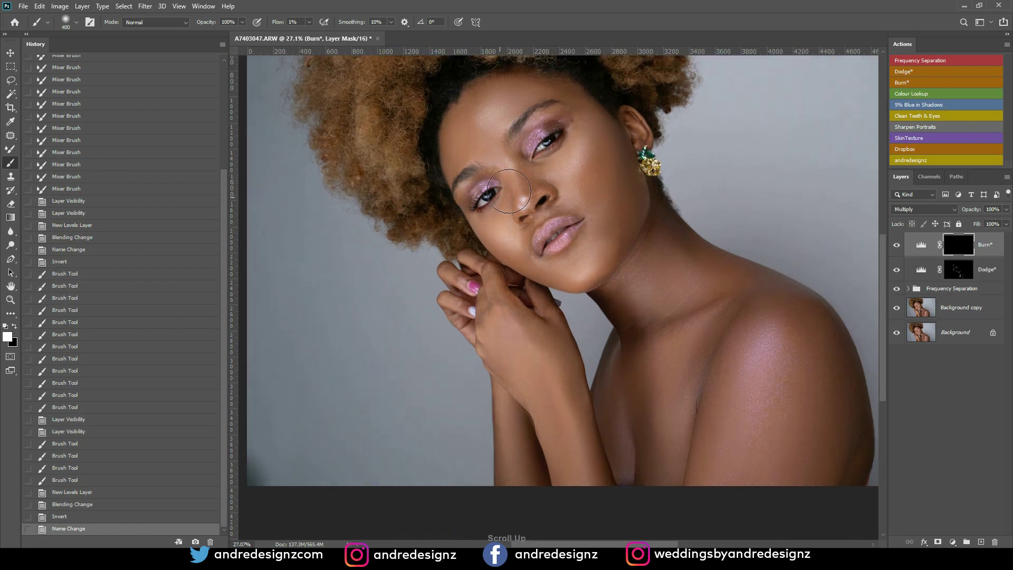
{"action": "left_click_drag", "start_coordinate": [610, 190], "coordinate": [472, 267]}
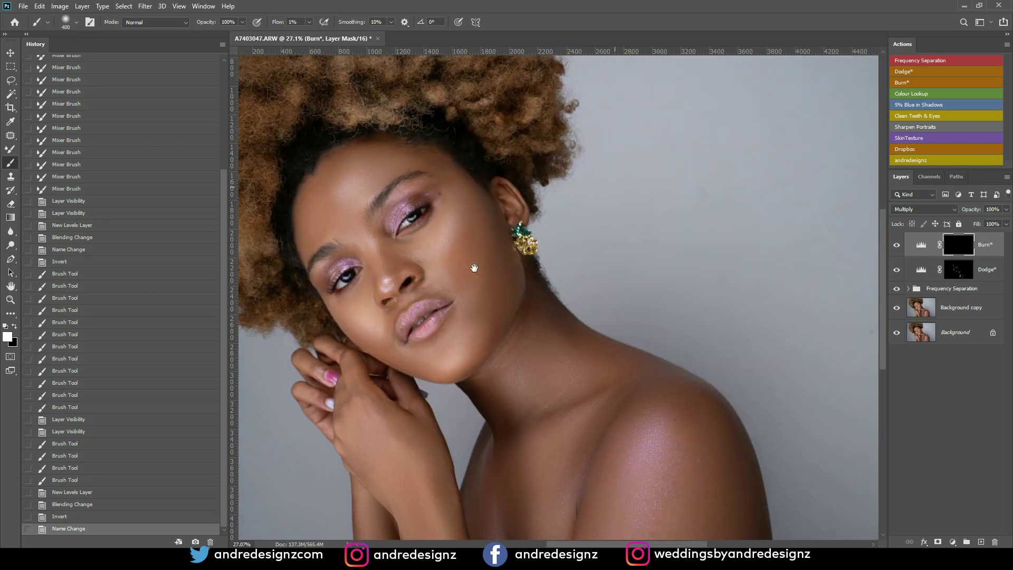
{"action": "key", "text": "bracketleft"}
{"action": "key", "text": "bracketleft"}
{"action": "mouse_move", "coordinate": [481, 217]}
{"action": "left_mouse_down"}
{"action": "mouse_move", "coordinate": [483, 310]}
{"action": "mouse_move", "coordinate": [497, 286]}
{"action": "mouse_move", "coordinate": [492, 308]}
{"action": "left_mouse_up"}
{"action": "left_click_drag", "start_coordinate": [495, 266], "coordinate": [470, 241]}
{"action": "left_click_drag", "start_coordinate": [458, 296], "coordinate": [464, 308]}
{"action": "mouse_move", "coordinate": [488, 254]}
{"action": "left_mouse_down"}
{"action": "mouse_move", "coordinate": [495, 293]}
{"action": "mouse_move", "coordinate": [475, 326]}
{"action": "mouse_move", "coordinate": [471, 288]}
{"action": "mouse_move", "coordinate": [494, 346]}
{"action": "left_mouse_up"}
{"action": "scroll", "coordinate": [499, 241], "scroll_direction": "down", "scroll_amount": 1}
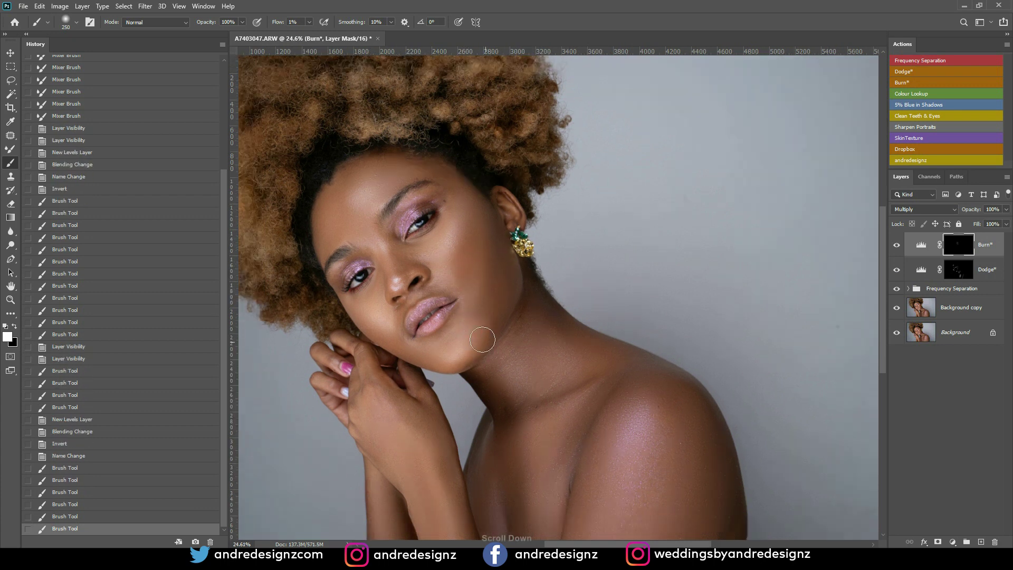
Step: Compare the Burn layer off and on, and burn the lower cheek, jawline and forehead hairline with a larger brush
{"action": "key", "text": "bracketright"}
{"action": "key", "text": "bracketright"}
{"action": "left_click", "coordinate": [896, 245]}
{"action": "left_click", "coordinate": [897, 245]}
{"action": "mouse_move", "coordinate": [362, 311]}
{"action": "left_mouse_down"}
{"action": "mouse_move", "coordinate": [389, 342]}
{"action": "mouse_move", "coordinate": [440, 363]}
{"action": "left_mouse_up"}
{"action": "left_click_drag", "start_coordinate": [408, 279], "coordinate": [357, 190]}
{"action": "mouse_move", "coordinate": [328, 244]}
{"action": "left_mouse_down"}
{"action": "mouse_move", "coordinate": [340, 190]}
{"action": "mouse_move", "coordinate": [352, 191]}
{"action": "left_mouse_up"}
{"action": "mouse_move", "coordinate": [369, 177]}
{"action": "left_mouse_down"}
{"action": "mouse_move", "coordinate": [404, 152]}
{"action": "mouse_move", "coordinate": [459, 179]}
{"action": "left_mouse_up"}
Step: Burn the side of the nose and the skin between nose and upper lip with a 150 px brush
{"action": "key", "text": "bracketleft"}
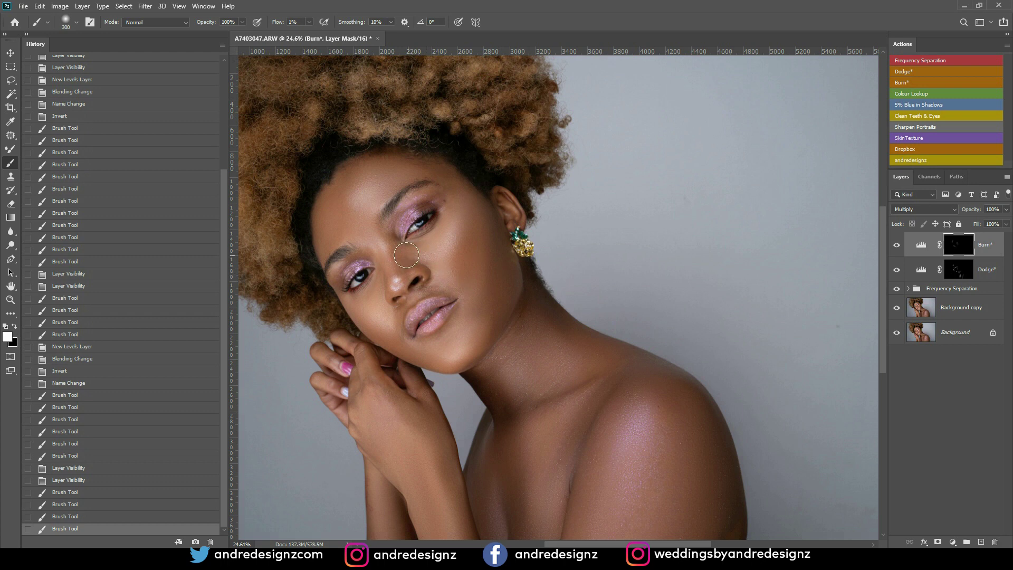
{"action": "left_click_drag", "start_coordinate": [413, 306], "coordinate": [379, 260]}
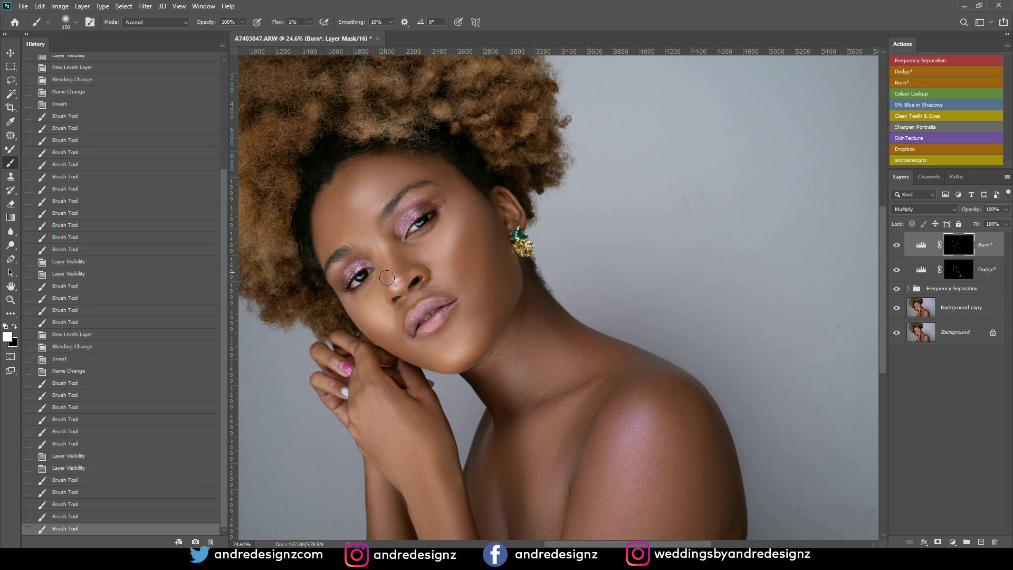
{"action": "left_click_drag", "start_coordinate": [398, 302], "coordinate": [455, 321]}
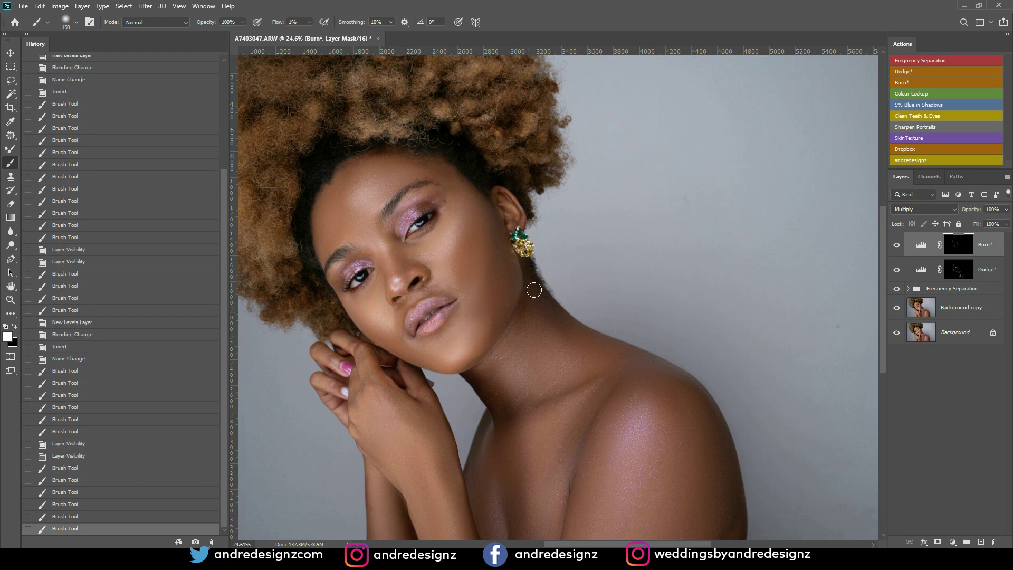
Step: Dodge the outline of the lips on the Dodge mask with the 150 px brush and compare the layer off and on
{"action": "scroll", "coordinate": [694, 389], "scroll_direction": "down", "scroll_amount": 2}
{"action": "scroll", "coordinate": [695, 389], "scroll_direction": "up", "scroll_amount": 5}
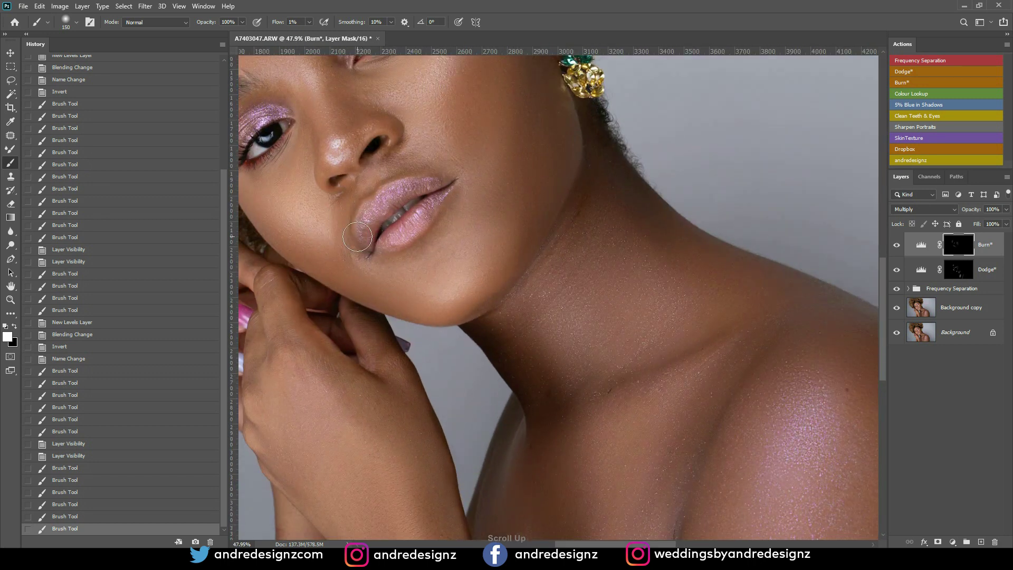
{"action": "left_click", "coordinate": [959, 270]}
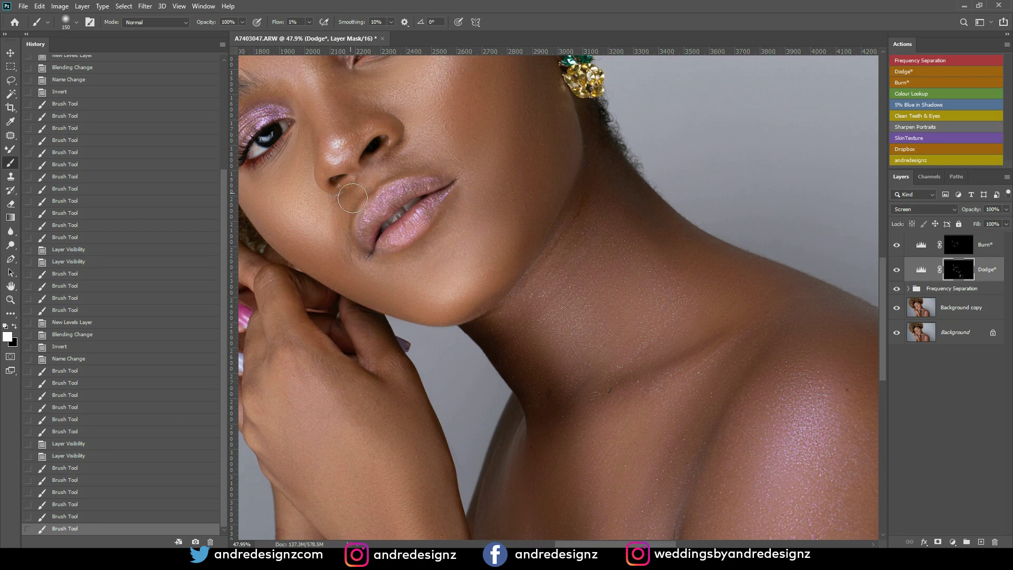
{"action": "mouse_move", "coordinate": [350, 249]}
{"action": "left_mouse_down"}
{"action": "mouse_move", "coordinate": [350, 233]}
{"action": "mouse_move", "coordinate": [347, 258]}
{"action": "mouse_move", "coordinate": [350, 238]}
{"action": "left_mouse_up"}
{"action": "mouse_move", "coordinate": [350, 239]}
{"action": "left_mouse_down"}
{"action": "mouse_move", "coordinate": [351, 222]}
{"action": "mouse_move", "coordinate": [422, 169]}
{"action": "mouse_move", "coordinate": [393, 159]}
{"action": "mouse_move", "coordinate": [428, 162]}
{"action": "mouse_move", "coordinate": [443, 199]}
{"action": "left_mouse_up"}
{"action": "mouse_move", "coordinate": [445, 202]}
{"action": "left_mouse_down"}
{"action": "mouse_move", "coordinate": [445, 219]}
{"action": "mouse_move", "coordinate": [395, 262]}
{"action": "mouse_move", "coordinate": [390, 250]}
{"action": "left_mouse_up"}
{"action": "left_click_drag", "start_coordinate": [351, 208], "coordinate": [345, 234]}
{"action": "left_click", "coordinate": [344, 235]}
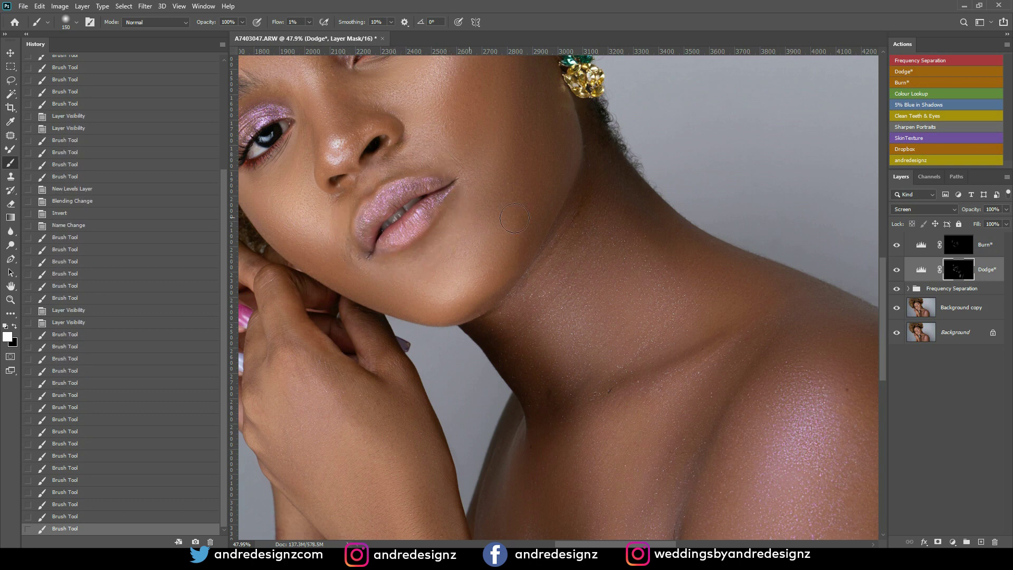
{"action": "left_click", "coordinate": [896, 271]}
{"action": "left_click", "coordinate": [897, 271]}
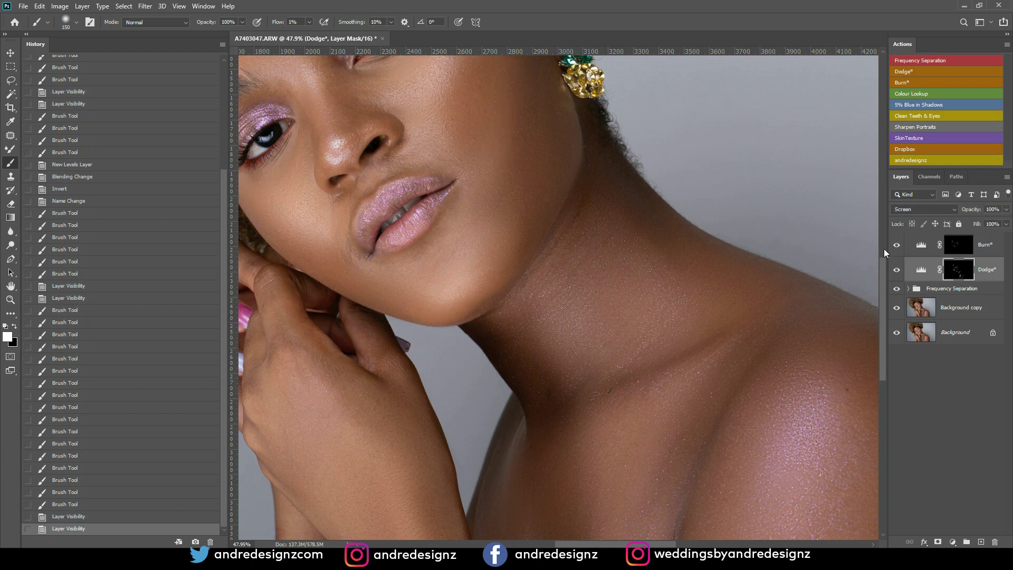
{"action": "scroll", "coordinate": [848, 249], "scroll_direction": "down", "scroll_amount": 5}
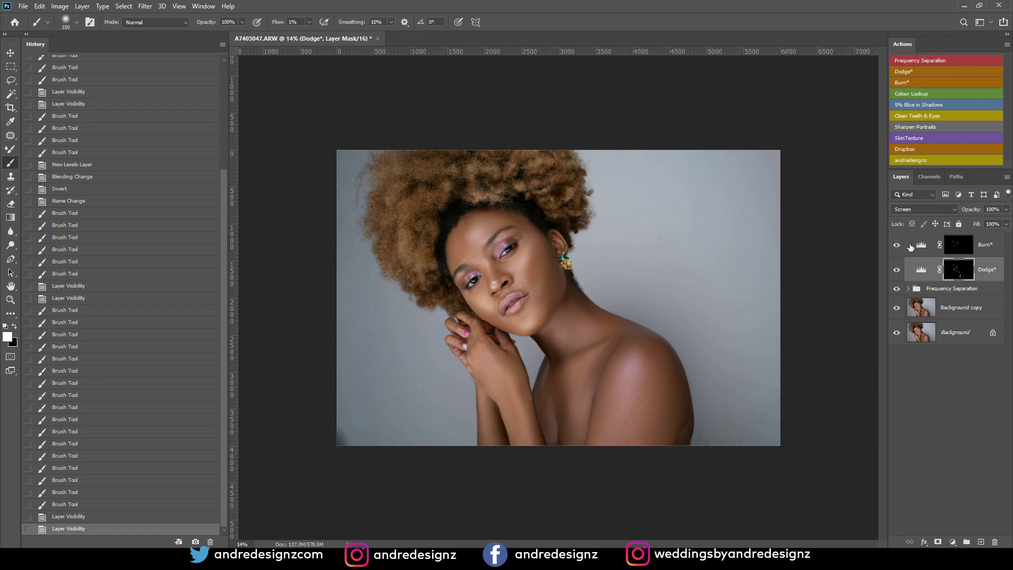
{"action": "left_click", "coordinate": [991, 247]}
{"action": "key", "text": "x"}
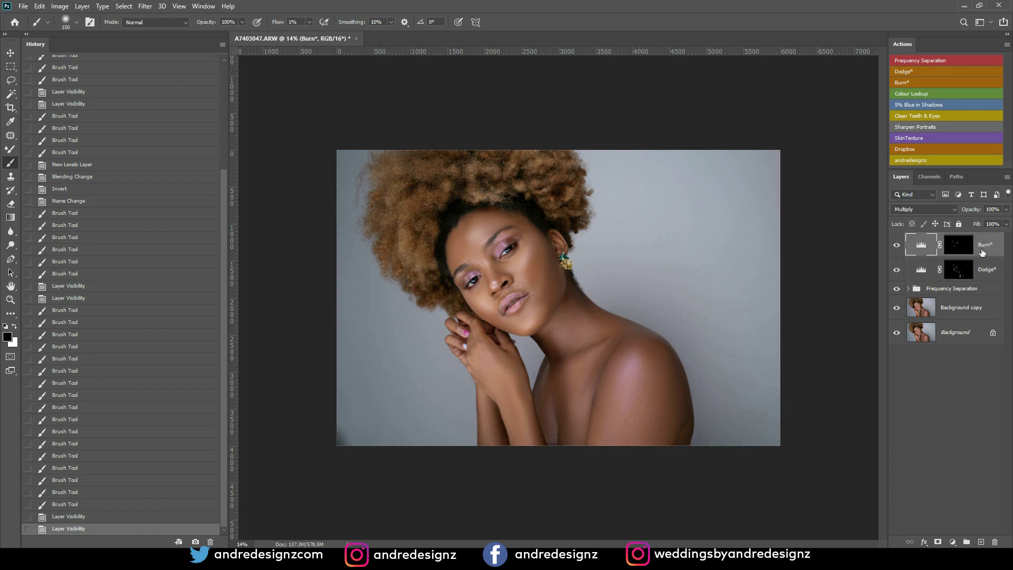
{"action": "left_click", "coordinate": [972, 307], "text": "shift"}
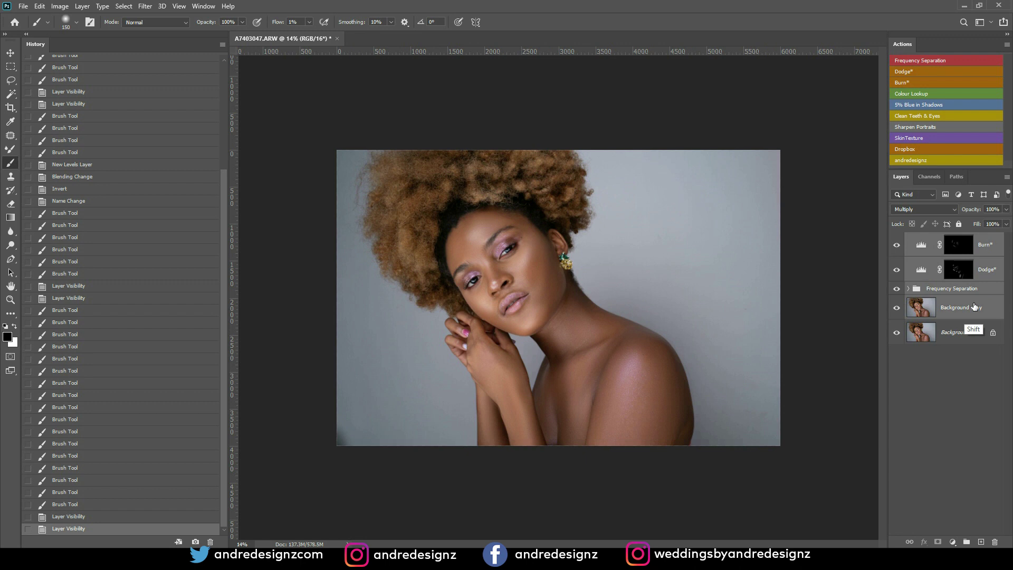
Step: Run the Frequency Separation action from the Background layer with a 6.4 px Gaussian Blur and bring the new group to the front
{"action": "left_click", "coordinate": [958, 343]}
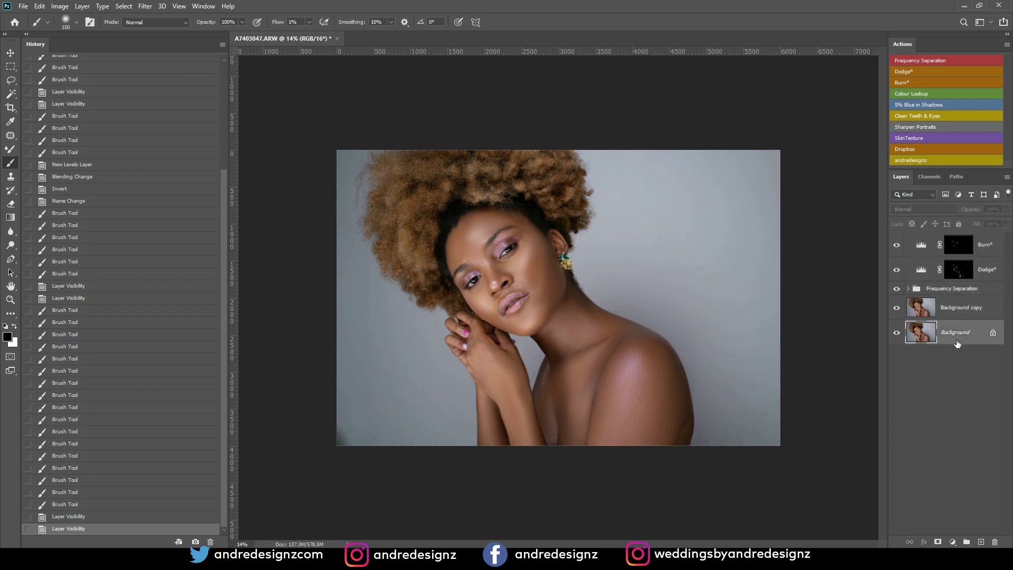
{"action": "left_click", "coordinate": [936, 63]}
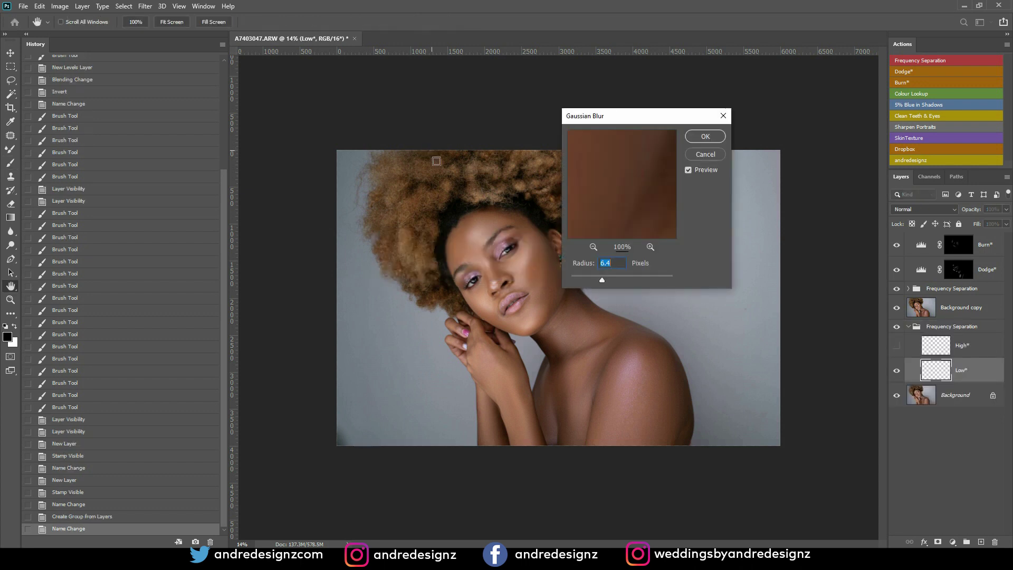
{"action": "left_click", "coordinate": [705, 137]}
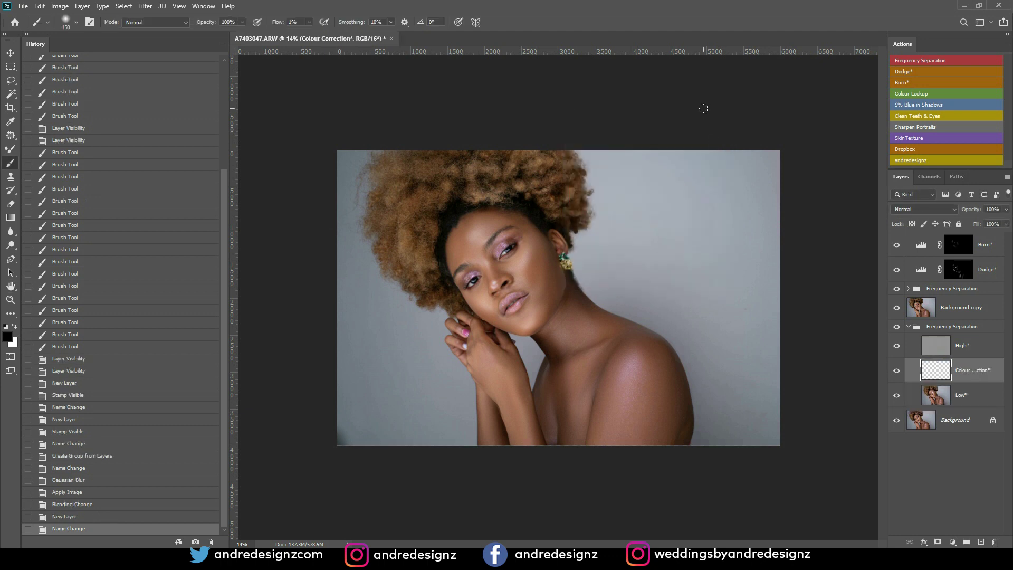
{"action": "left_click", "coordinate": [962, 328]}
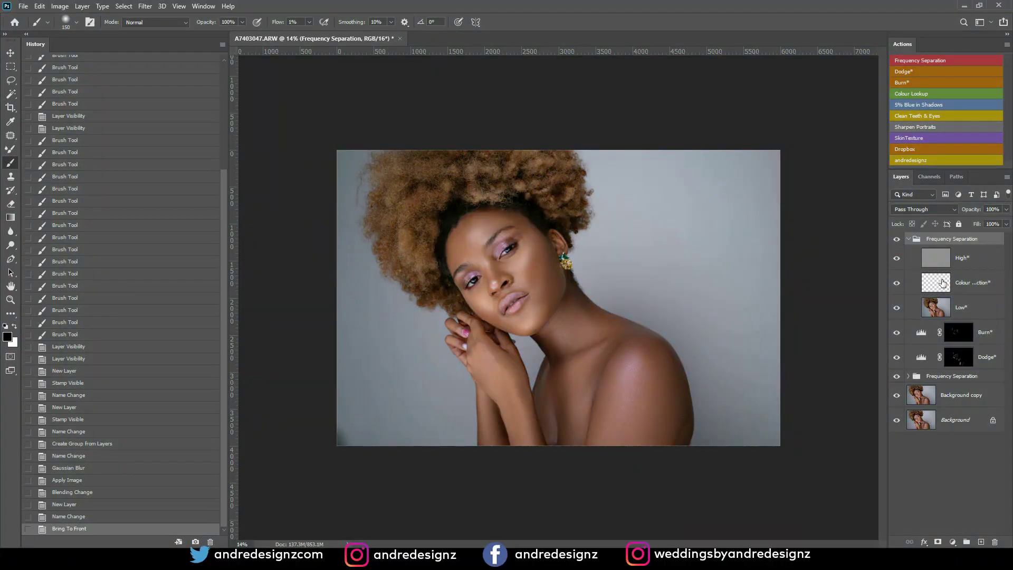
Step: Smooth the forehead on the Low layer of the top Frequency Separation group with a 250 px Mixer Brush
{"action": "scroll", "coordinate": [488, 232], "scroll_direction": "up", "scroll_amount": 3}
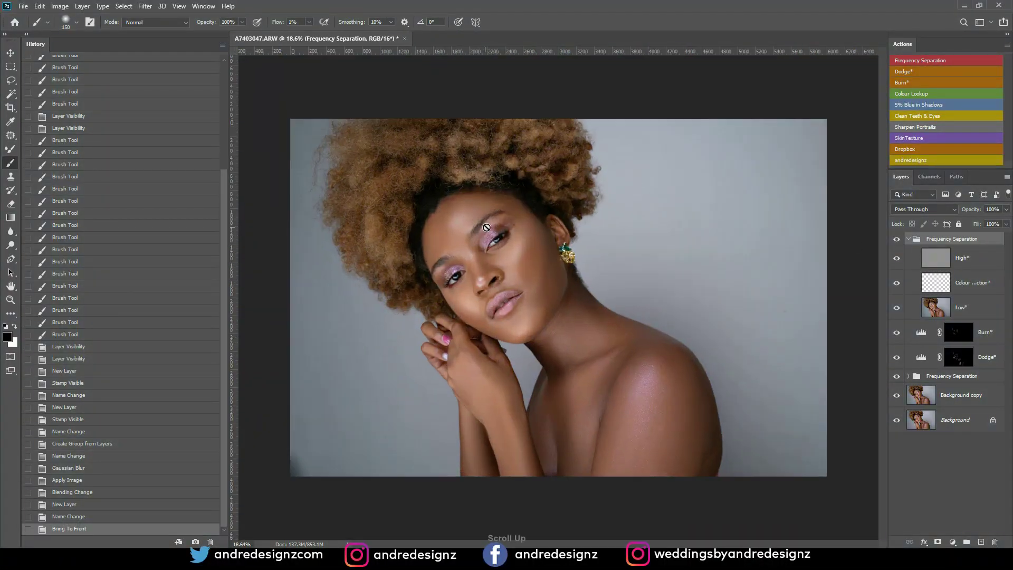
{"action": "scroll", "coordinate": [505, 240], "scroll_direction": "up", "scroll_amount": 1}
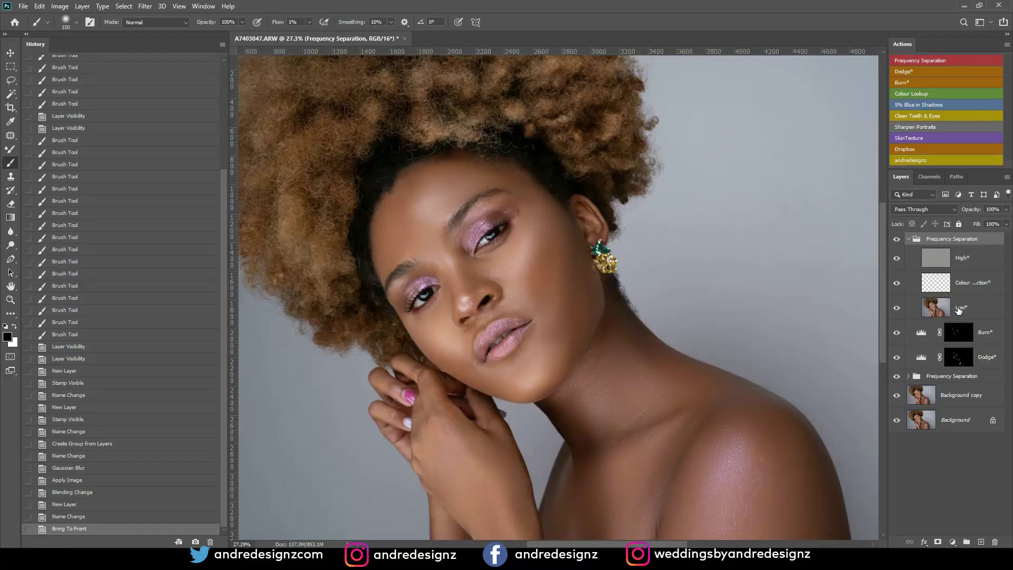
{"action": "left_click", "coordinate": [965, 310]}
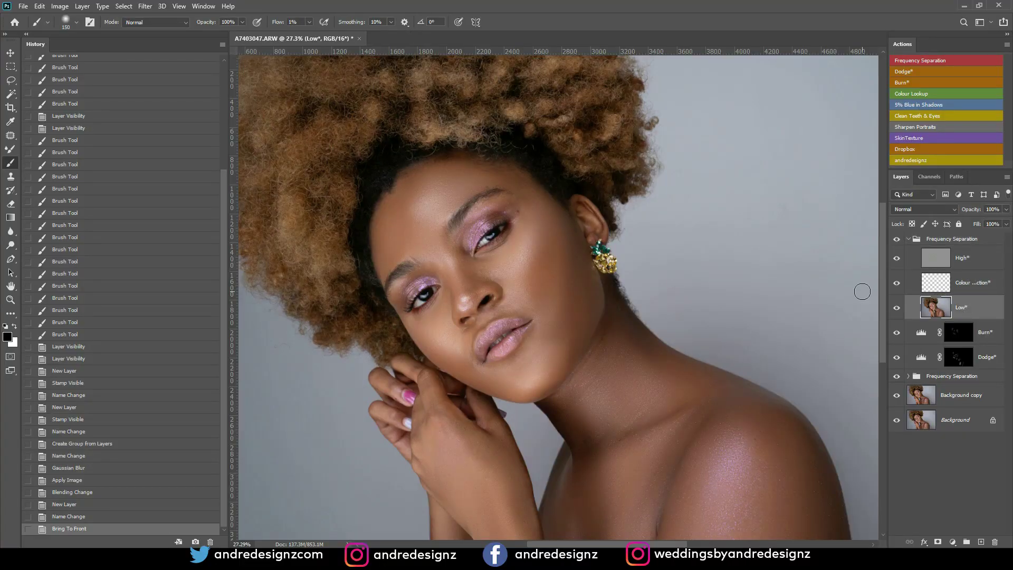
{"action": "key", "text": "shift+b"}
{"action": "key", "text": "bracketright"}
{"action": "key", "text": "bracketright"}
{"action": "key", "text": "bracketright"}
{"action": "key", "text": "bracketright"}
{"action": "key", "text": "bracketright"}
{"action": "key", "text": "bracketright"}
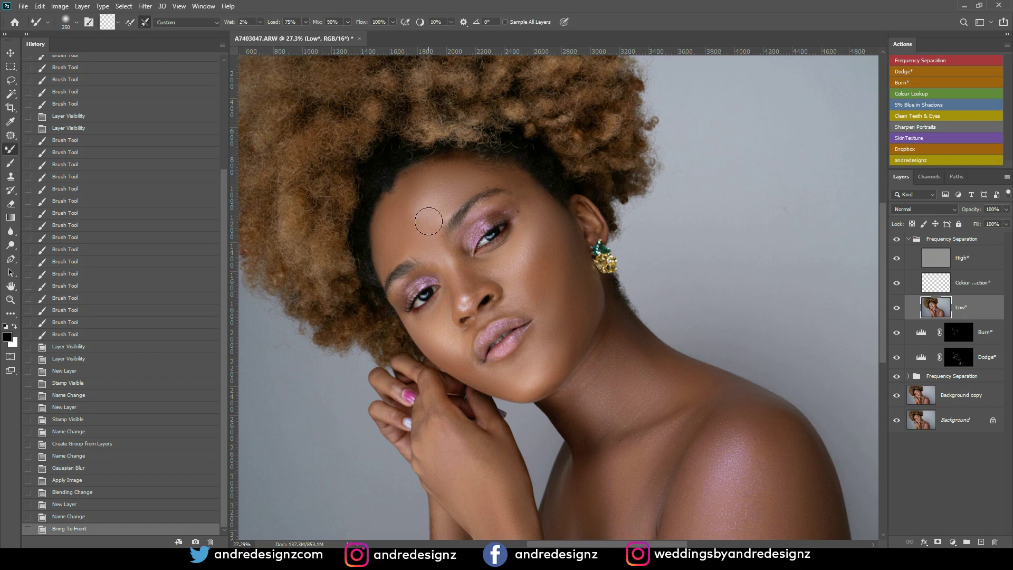
{"action": "mouse_move", "coordinate": [420, 208]}
{"action": "left_mouse_down"}
{"action": "mouse_move", "coordinate": [452, 188]}
{"action": "mouse_move", "coordinate": [406, 233]}
{"action": "mouse_move", "coordinate": [456, 179]}
{"action": "mouse_move", "coordinate": [433, 242]}
{"action": "left_mouse_up"}
Step: Blend the skin tones from the outer eye down the earring-side cheek with the Mixer Brush, adjusting its size from 175 px
{"action": "key", "text": "bracketleft"}
{"action": "key", "text": "bracketleft"}
{"action": "key", "text": "bracketleft"}
{"action": "key", "text": "bracketleft"}
{"action": "key", "text": "bracketleft"}
{"action": "key", "text": "bracketleft"}
{"action": "key", "text": "bracketleft"}
{"action": "key", "text": "bracketleft"}
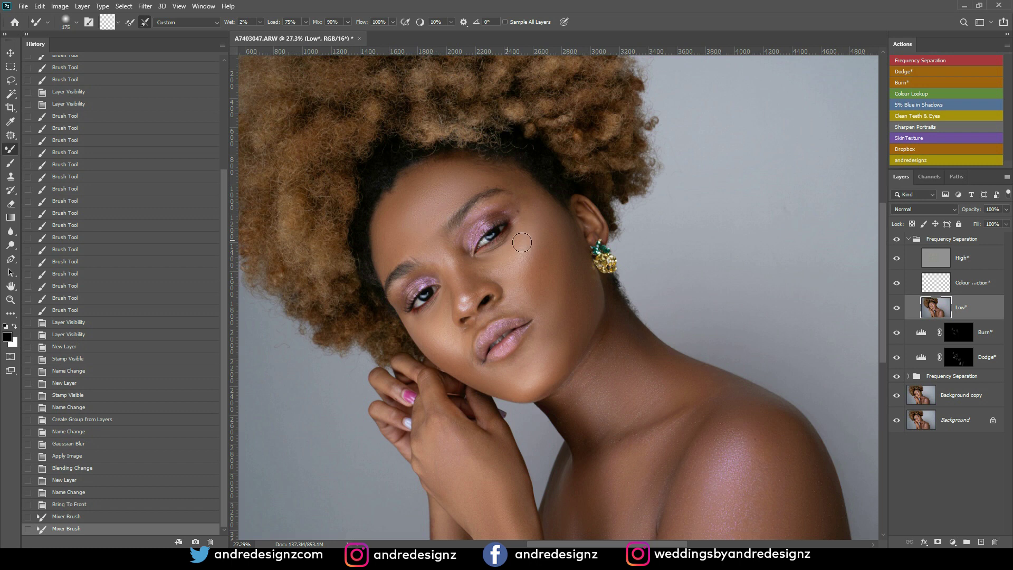
{"action": "key", "text": "bracketright"}
{"action": "key", "text": "bracketright"}
{"action": "mouse_move", "coordinate": [554, 248]}
{"action": "left_mouse_down"}
{"action": "mouse_move", "coordinate": [568, 282]}
{"action": "mouse_move", "coordinate": [550, 295]}
{"action": "mouse_move", "coordinate": [550, 322]}
{"action": "mouse_move", "coordinate": [570, 338]}
{"action": "mouse_move", "coordinate": [544, 321]}
{"action": "mouse_move", "coordinate": [563, 367]}
{"action": "mouse_move", "coordinate": [568, 235]}
{"action": "mouse_move", "coordinate": [551, 206]}
{"action": "mouse_move", "coordinate": [544, 338]}
{"action": "left_mouse_up"}
Step: Blend the cheek nearest the hands with the Mixer Brush, and the skin beside the nose under the eye at 150 px
{"action": "key", "text": "bracketright"}
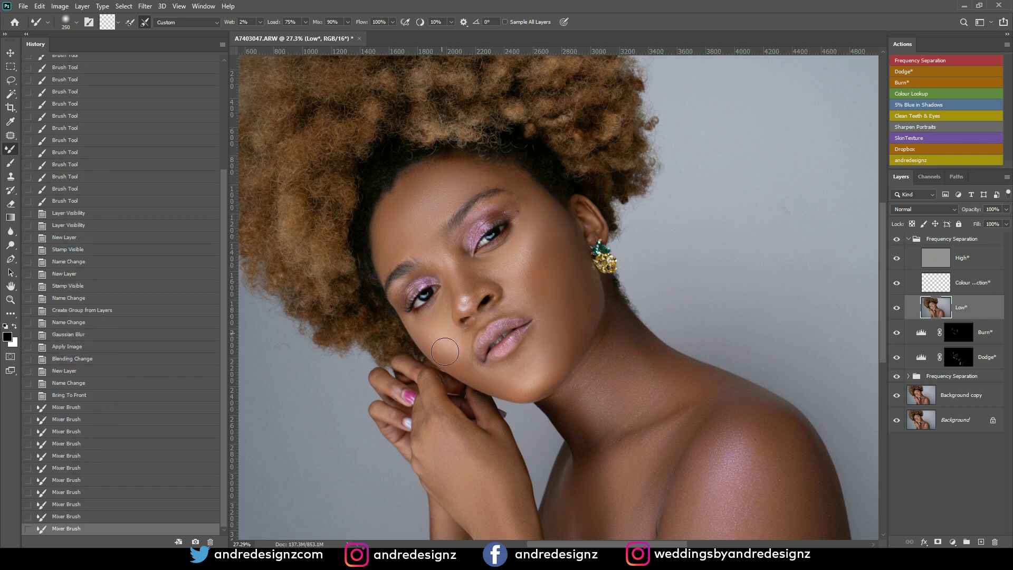
{"action": "mouse_move", "coordinate": [462, 360]}
{"action": "left_mouse_down"}
{"action": "mouse_move", "coordinate": [430, 328]}
{"action": "mouse_move", "coordinate": [469, 367]}
{"action": "left_mouse_up"}
{"action": "key", "text": "bracketleft"}
{"action": "key", "text": "bracketleft"}
{"action": "key", "text": "bracketleft"}
{"action": "mouse_move", "coordinate": [499, 271]}
{"action": "left_mouse_down"}
{"action": "mouse_move", "coordinate": [487, 265]}
{"action": "mouse_move", "coordinate": [502, 269]}
{"action": "left_mouse_up"}
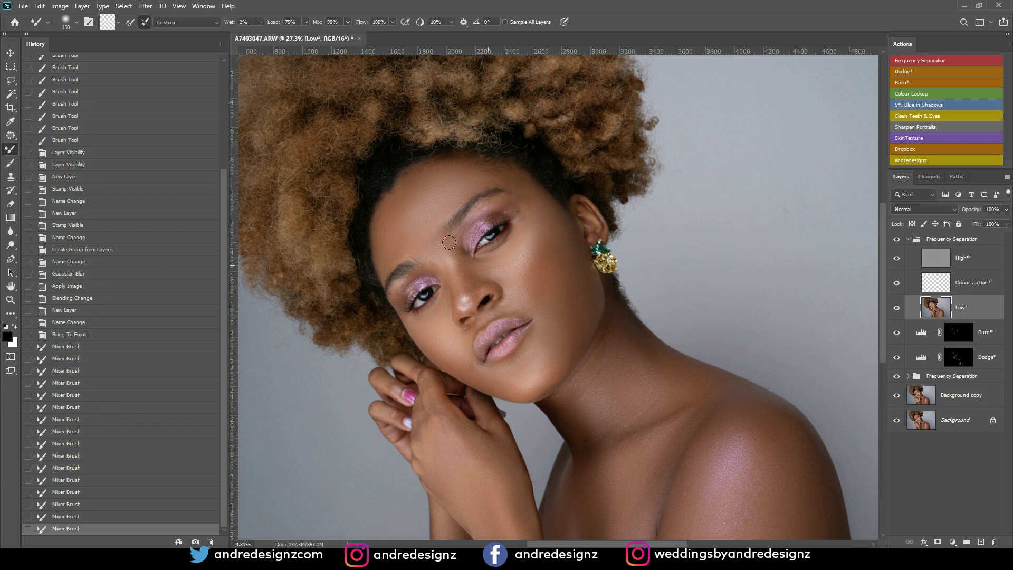
Step: Collapse the top Frequency Separation group and add a Curves adjustment above it, raising the curve at input 95 to brighten the image
{"action": "scroll", "coordinate": [494, 262], "scroll_direction": "down", "scroll_amount": 5}
{"action": "scroll", "coordinate": [552, 237], "scroll_direction": "up", "scroll_amount": 1}
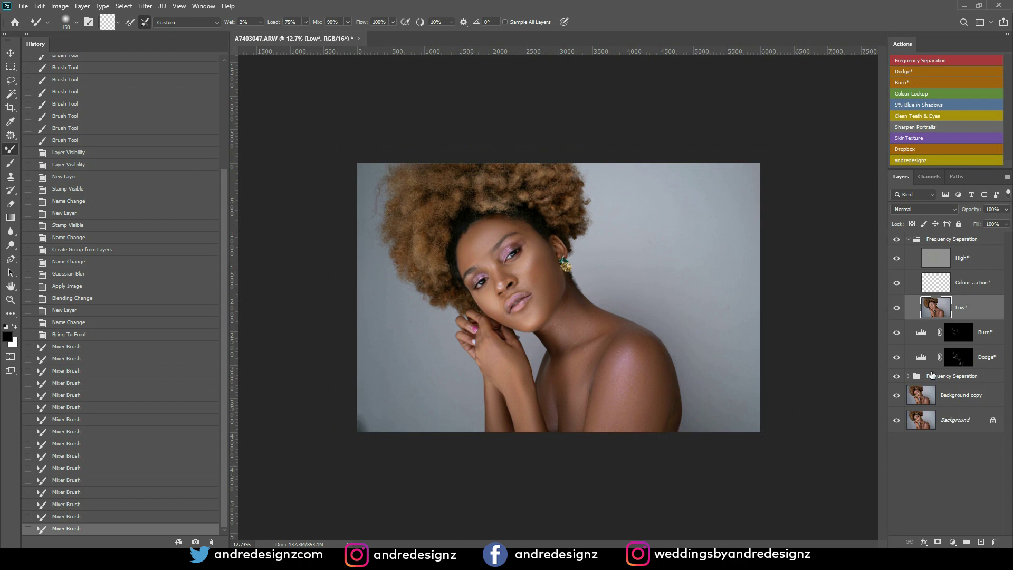
{"action": "left_click", "coordinate": [909, 240]}
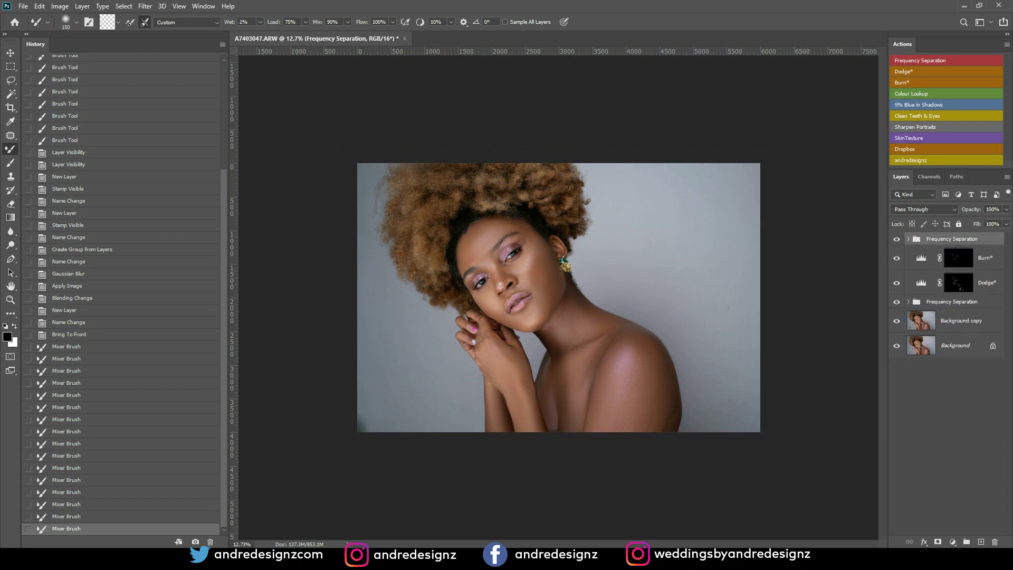
{"action": "left_click", "coordinate": [953, 542]}
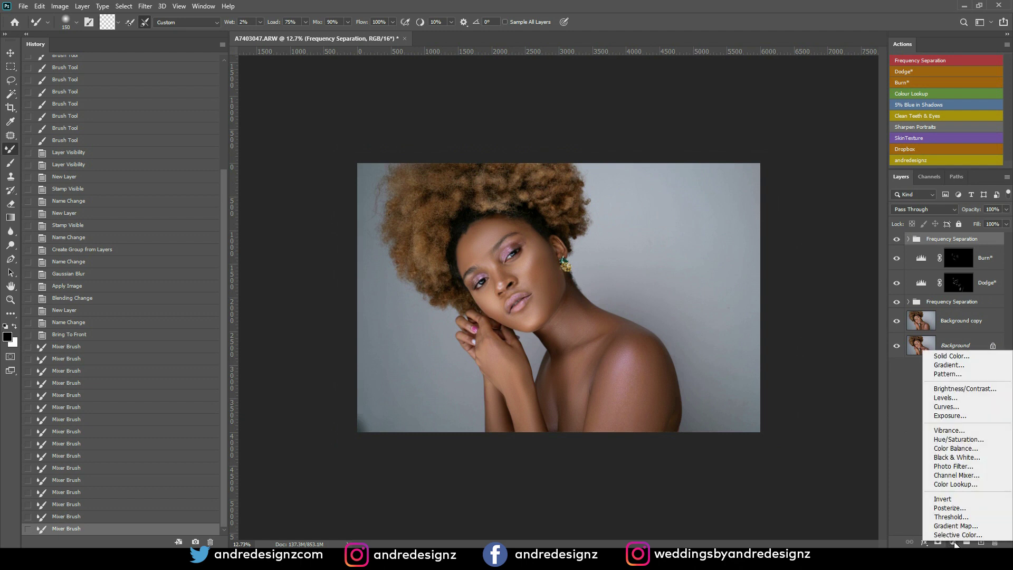
{"action": "left_click", "coordinate": [944, 407]}
{"action": "left_click_drag", "start_coordinate": [813, 139], "coordinate": [806, 137]}
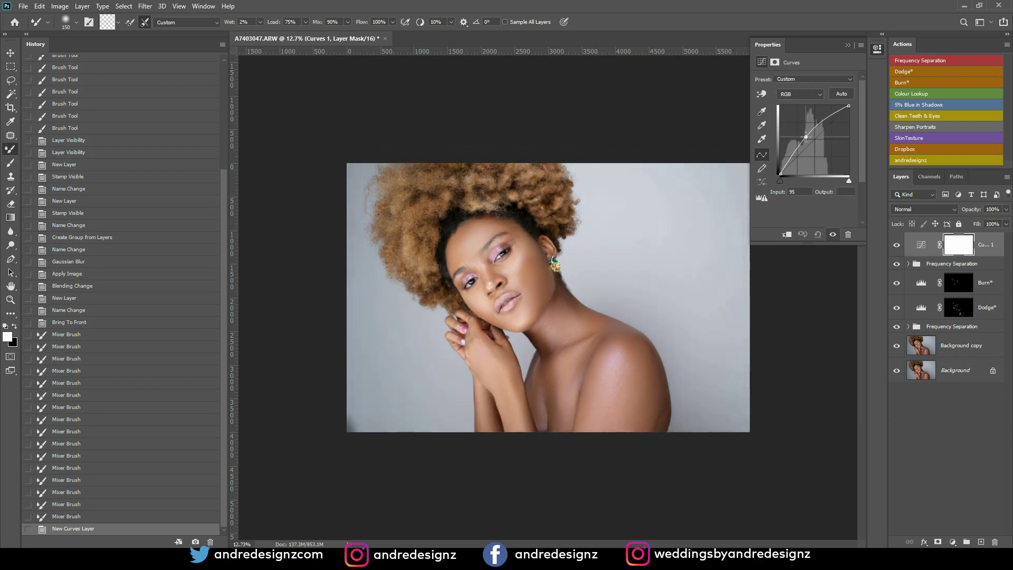
Step: Invert the layer mask of the Curves 1 adjustment to hide its brightening effect
{"action": "left_click", "coordinate": [954, 244]}
{"action": "left_click_drag", "start_coordinate": [954, 245], "coordinate": [955, 246]}
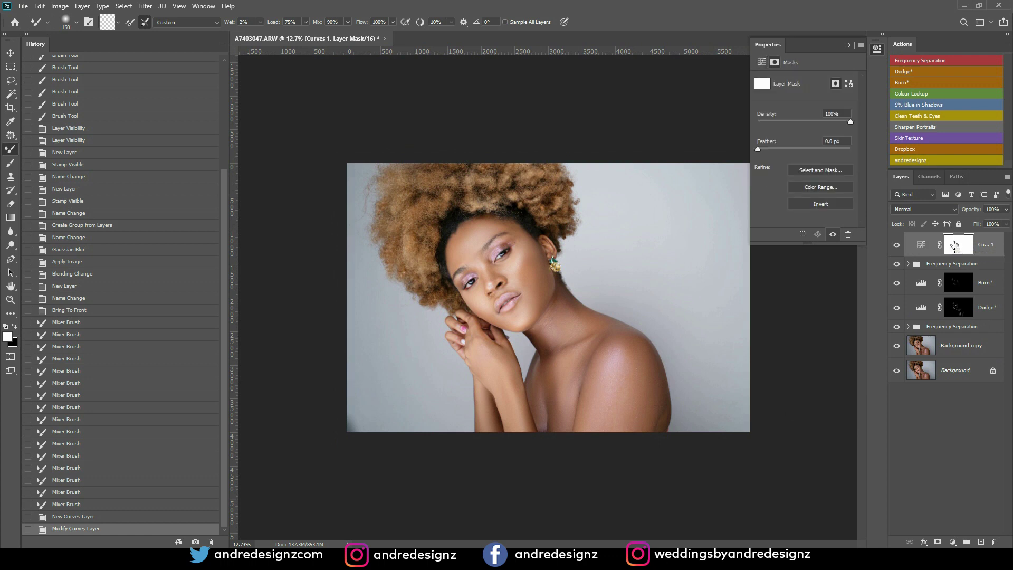
{"action": "key", "text": "ctrl+i"}
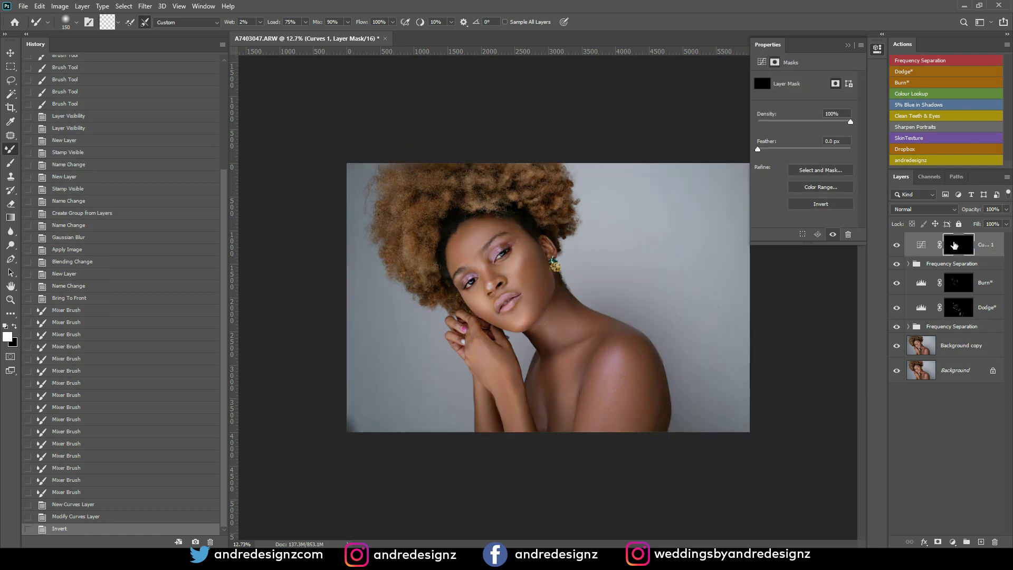
Step: Paint white on the Curves 1 mask over the shoulder, chest and neck with a 1000 px brush at 5% flow
{"action": "key", "text": "b"}
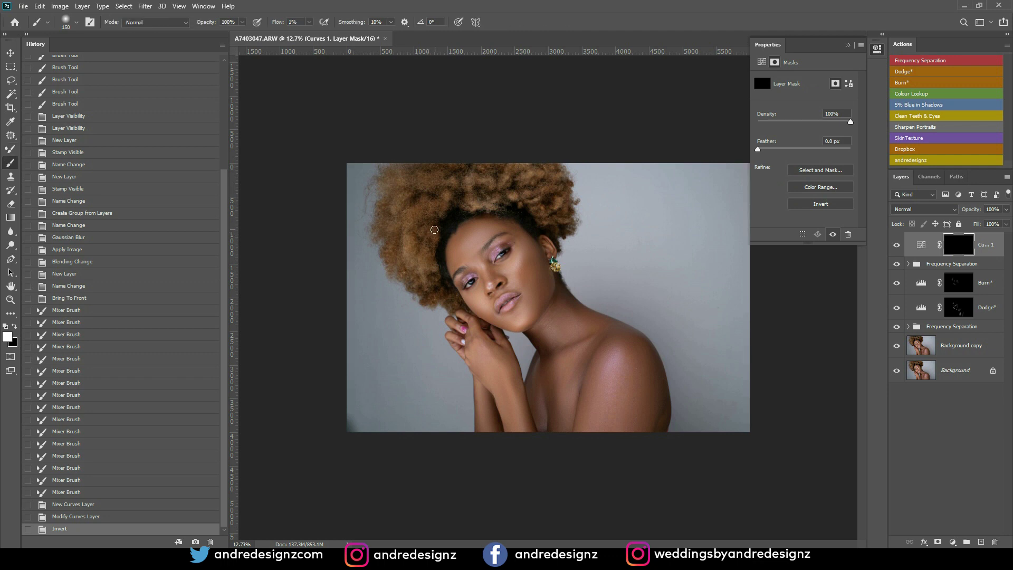
{"action": "key", "text": "bracketright"}
{"action": "key", "text": "bracketright"}
{"action": "key", "text": "bracketright"}
{"action": "key", "text": "bracketright"}
{"action": "key", "text": "bracketright"}
{"action": "key", "text": "bracketright"}
{"action": "key", "text": "bracketright"}
{"action": "key", "text": "bracketright"}
{"action": "key", "text": "bracketright"}
{"action": "key", "text": "bracketright"}
{"action": "left_click", "coordinate": [310, 22]}
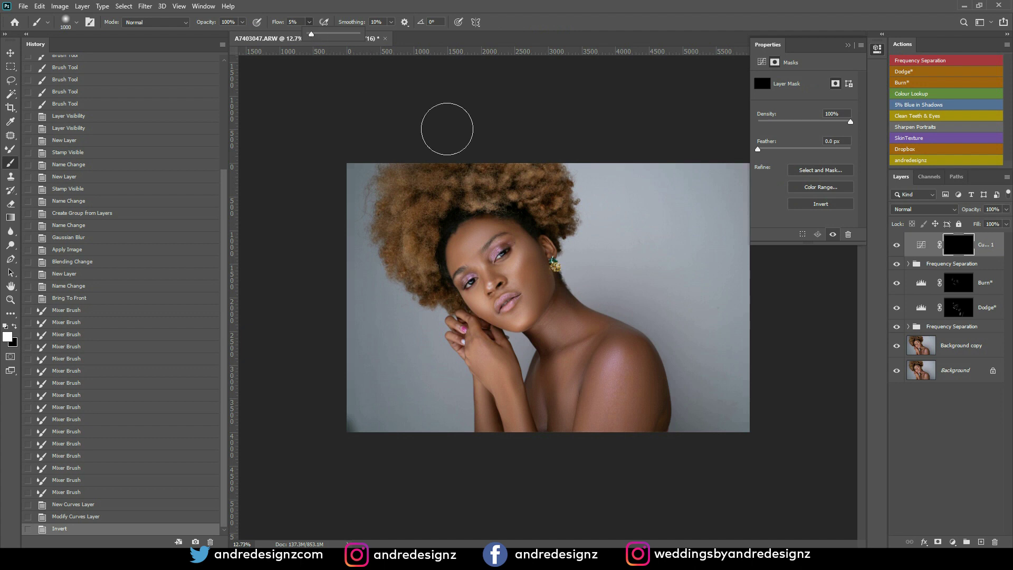
{"action": "left_click_drag", "start_coordinate": [590, 370], "coordinate": [592, 458]}
{"action": "mouse_move", "coordinate": [641, 362]}
{"action": "left_mouse_down"}
{"action": "mouse_move", "coordinate": [640, 429]}
{"action": "mouse_move", "coordinate": [638, 419]}
{"action": "left_mouse_up"}
{"action": "mouse_move", "coordinate": [579, 330]}
{"action": "left_mouse_down"}
{"action": "mouse_move", "coordinate": [569, 394]}
{"action": "mouse_move", "coordinate": [556, 357]}
{"action": "mouse_move", "coordinate": [574, 390]}
{"action": "left_mouse_up"}
{"action": "left_click_drag", "start_coordinate": [576, 306], "coordinate": [600, 407]}
{"action": "left_click_drag", "start_coordinate": [638, 358], "coordinate": [644, 449]}
{"action": "left_click_drag", "start_coordinate": [563, 359], "coordinate": [543, 446]}
{"action": "mouse_move", "coordinate": [511, 369]}
{"action": "left_mouse_down"}
{"action": "mouse_move", "coordinate": [489, 348]}
{"action": "mouse_move", "coordinate": [541, 427]}
{"action": "left_mouse_up"}
{"action": "mouse_move", "coordinate": [560, 340]}
{"action": "left_mouse_down"}
{"action": "mouse_move", "coordinate": [644, 361]}
{"action": "mouse_move", "coordinate": [638, 427]}
{"action": "left_mouse_up"}
{"action": "scroll", "coordinate": [589, 296], "scroll_direction": "down", "scroll_amount": 1}
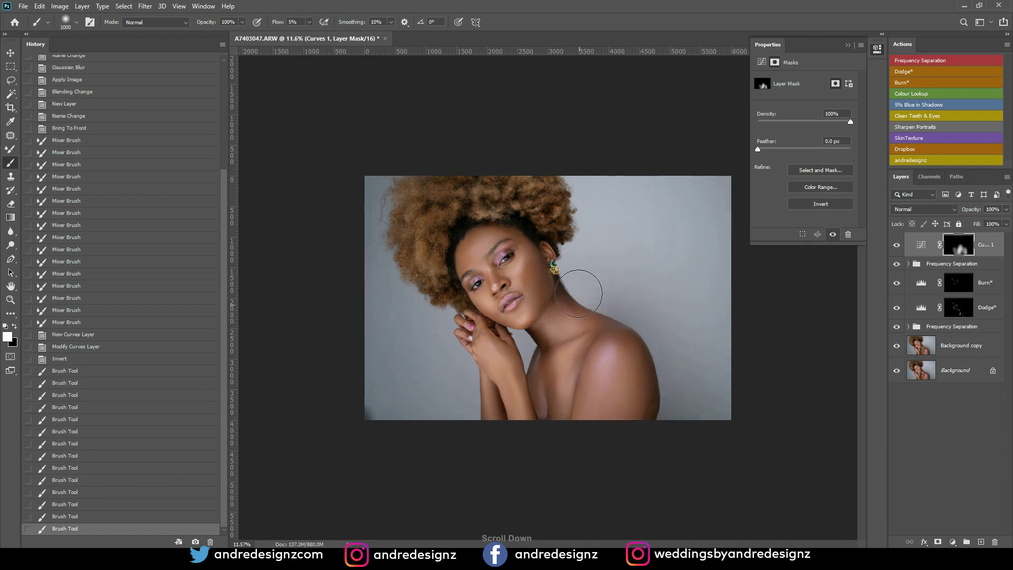
{"action": "left_click_drag", "start_coordinate": [612, 309], "coordinate": [606, 326]}
{"action": "mouse_move", "coordinate": [549, 356]}
{"action": "left_mouse_down"}
{"action": "mouse_move", "coordinate": [552, 333]}
{"action": "mouse_move", "coordinate": [649, 352]}
{"action": "mouse_move", "coordinate": [657, 434]}
{"action": "left_mouse_up"}
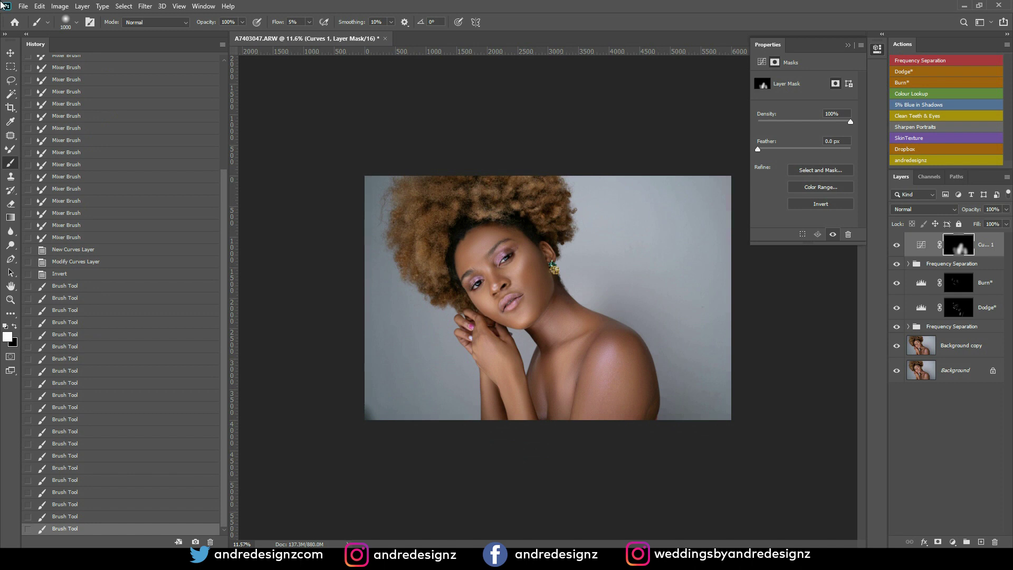
Step: Compare the retouched portrait with the original Background layer and inspect the face and shoulder skin up close
{"action": "scroll", "coordinate": [1, 5], "scroll_direction": "up", "scroll_amount": 3}
{"action": "scroll", "coordinate": [690, 307], "scroll_direction": "down", "scroll_amount": 1}
{"action": "scroll", "coordinate": [689, 307], "scroll_direction": "down", "scroll_amount": 1}
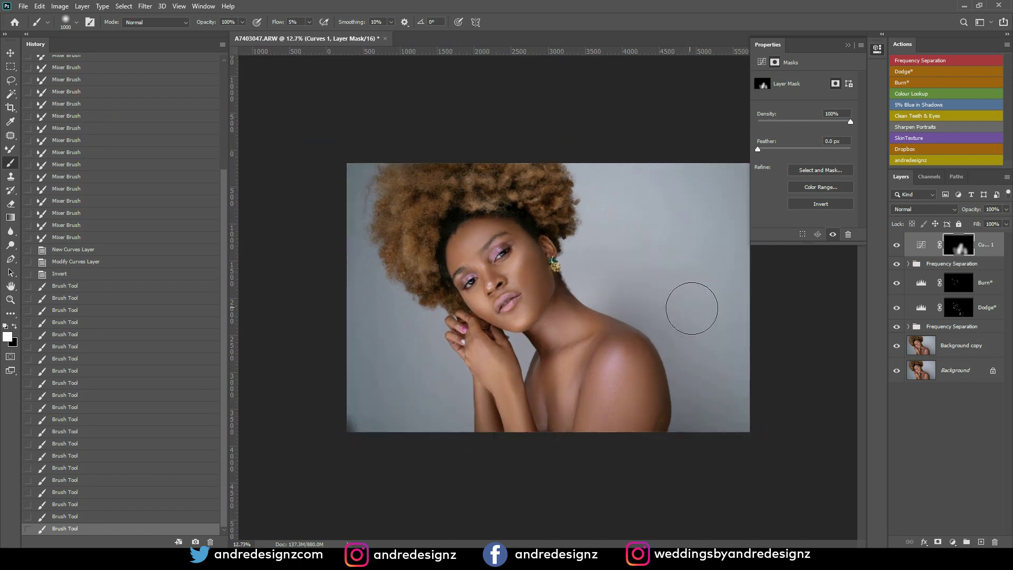
{"action": "left_click", "coordinate": [897, 371], "text": "alt"}
{"action": "left_click", "coordinate": [896, 371], "text": "alt"}
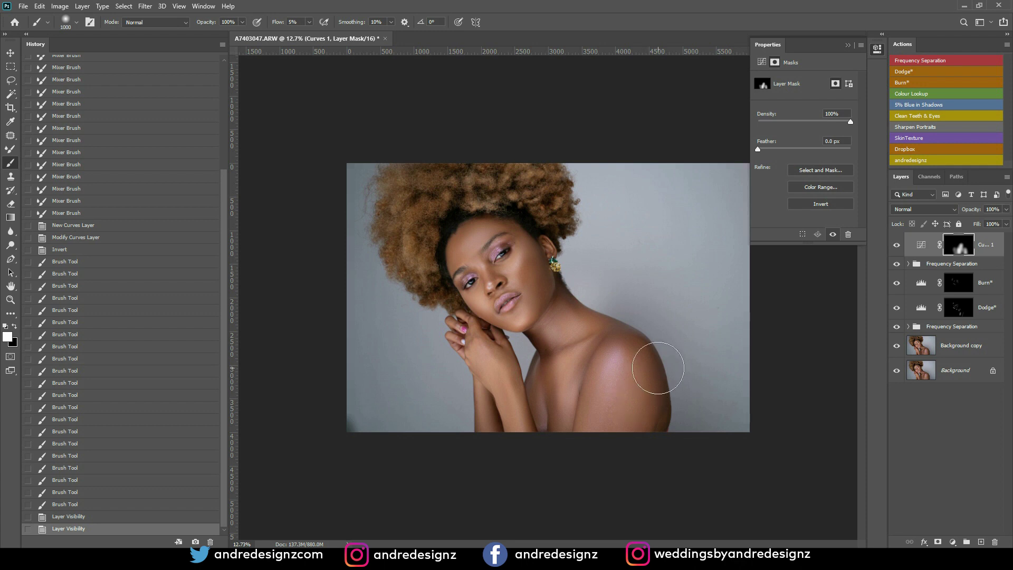
{"action": "scroll", "coordinate": [658, 368], "scroll_direction": "up", "scroll_amount": 3}
{"action": "scroll", "coordinate": [659, 368], "scroll_direction": "down", "scroll_amount": 3}
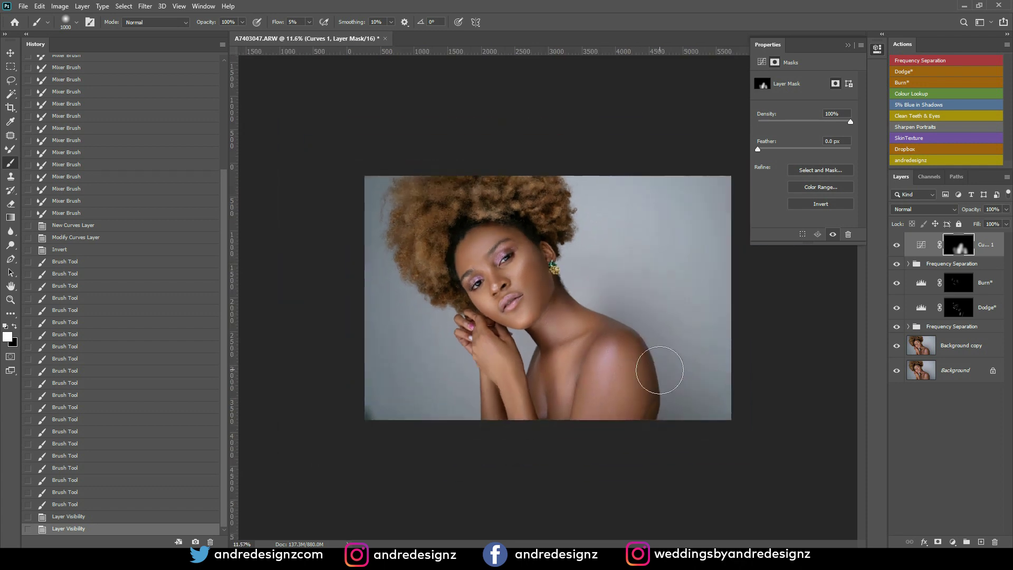
{"action": "scroll", "coordinate": [660, 370], "scroll_direction": "up", "scroll_amount": 3}
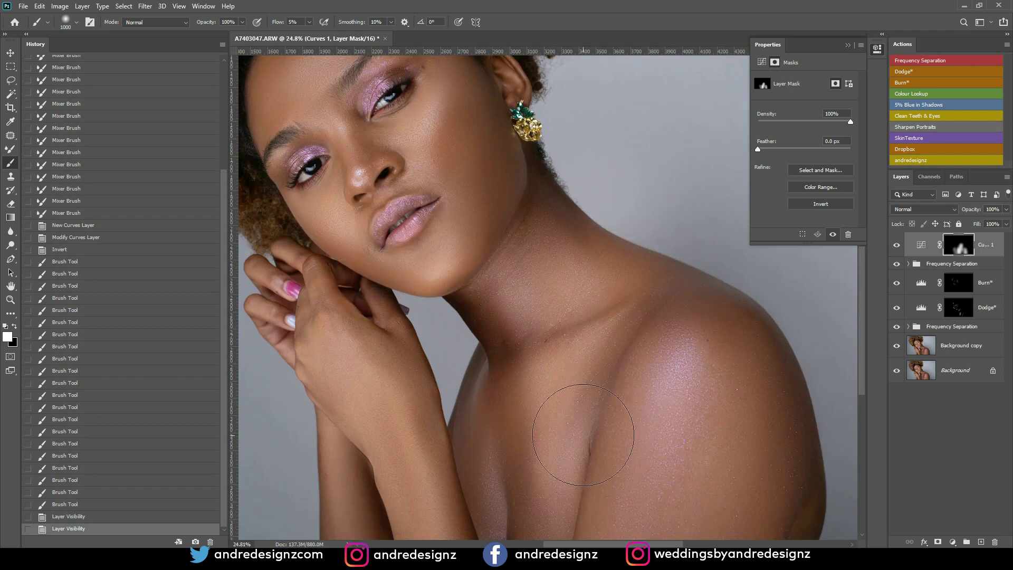
{"action": "scroll", "coordinate": [584, 435], "scroll_direction": "down", "scroll_amount": 3}
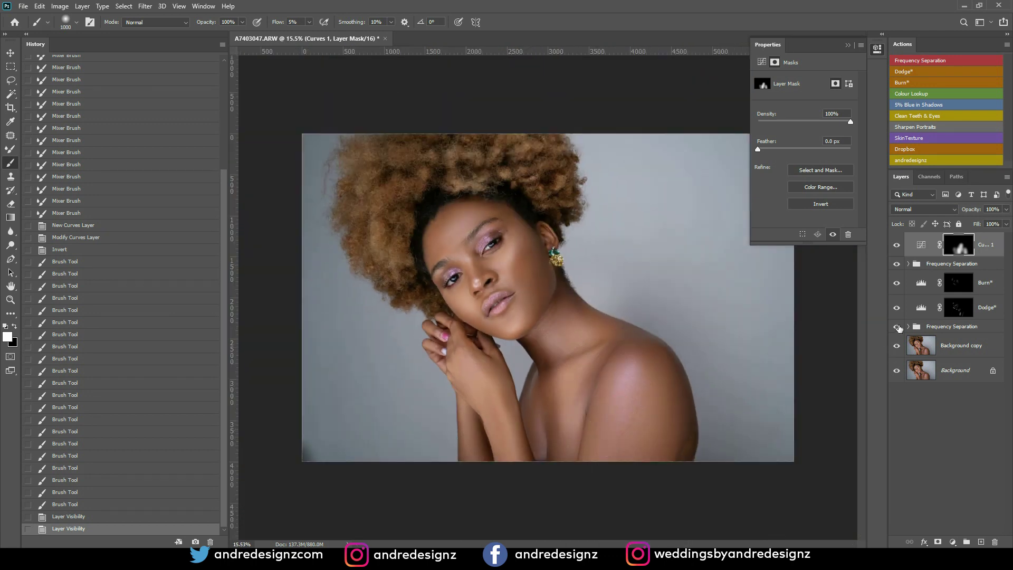
Step: Check the effect of the lower Frequency Separation group, and compare the whole edit with the original Background again
{"action": "left_click", "coordinate": [897, 327]}
{"action": "left_click", "coordinate": [897, 326]}
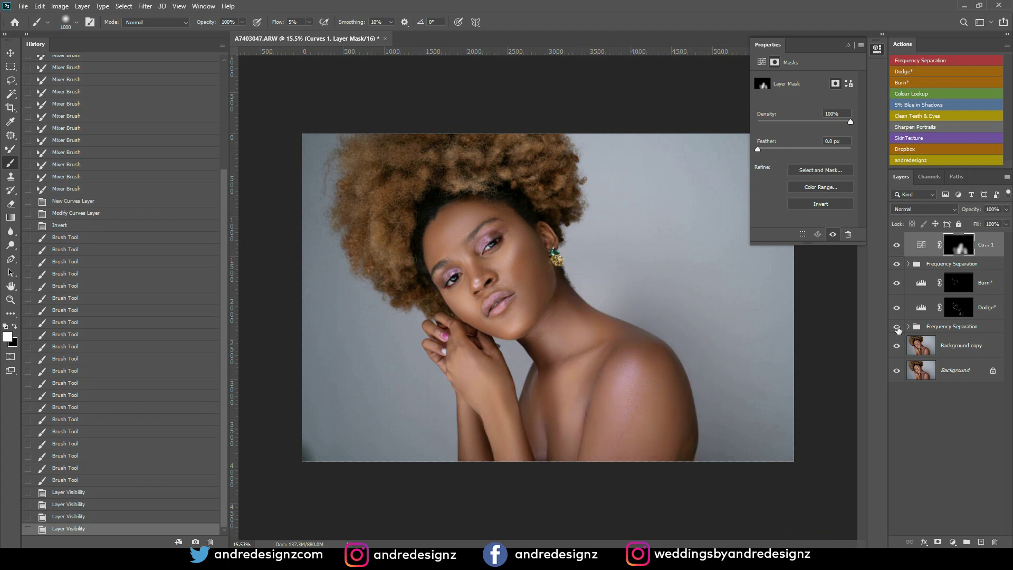
{"action": "left_click", "coordinate": [897, 373], "text": "alt"}
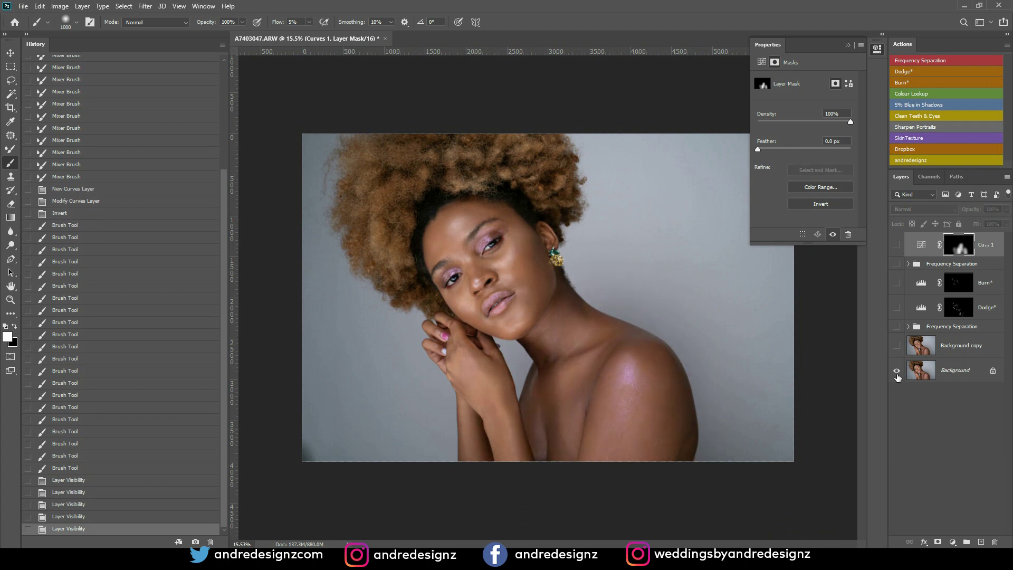
{"action": "left_click", "coordinate": [897, 371], "text": "alt"}
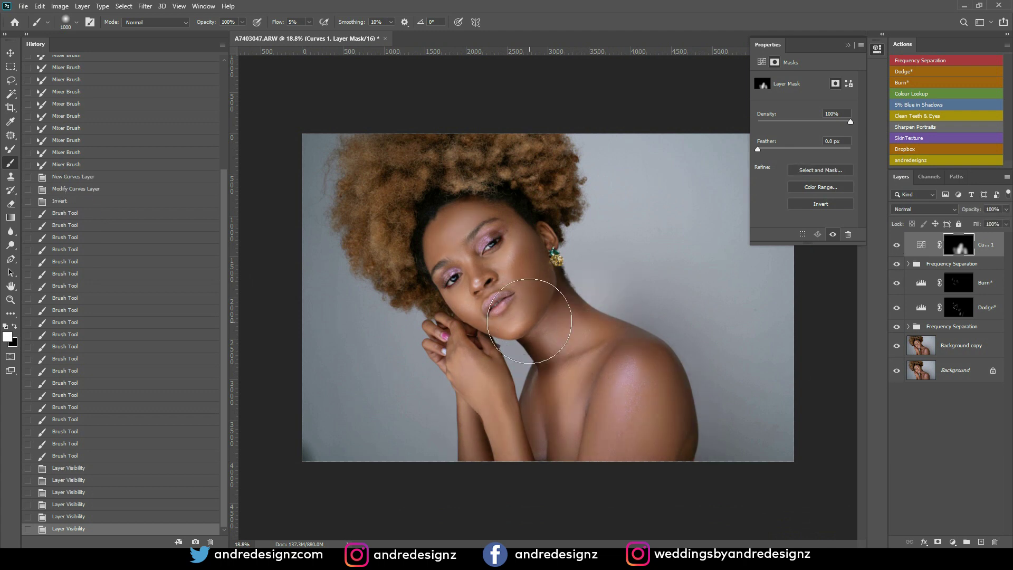
{"action": "scroll", "coordinate": [530, 319], "scroll_direction": "up", "scroll_amount": 1}
{"action": "scroll", "coordinate": [529, 319], "scroll_direction": "down", "scroll_amount": 2}
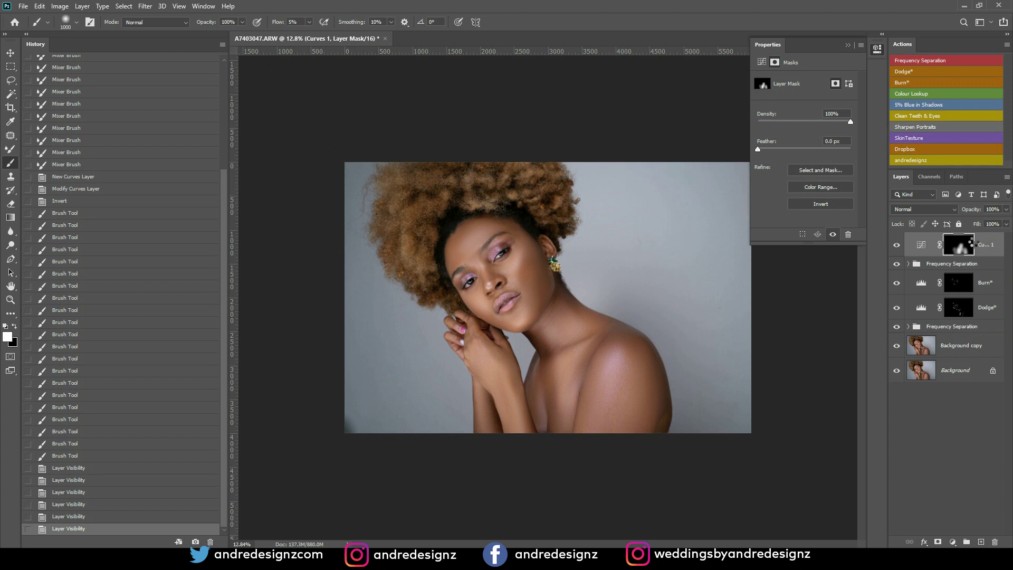
Step: Stamp all visible layers into a new layer above Curves 1 and duplicate it
{"action": "key", "text": "ctrl+shift+alt+e"}
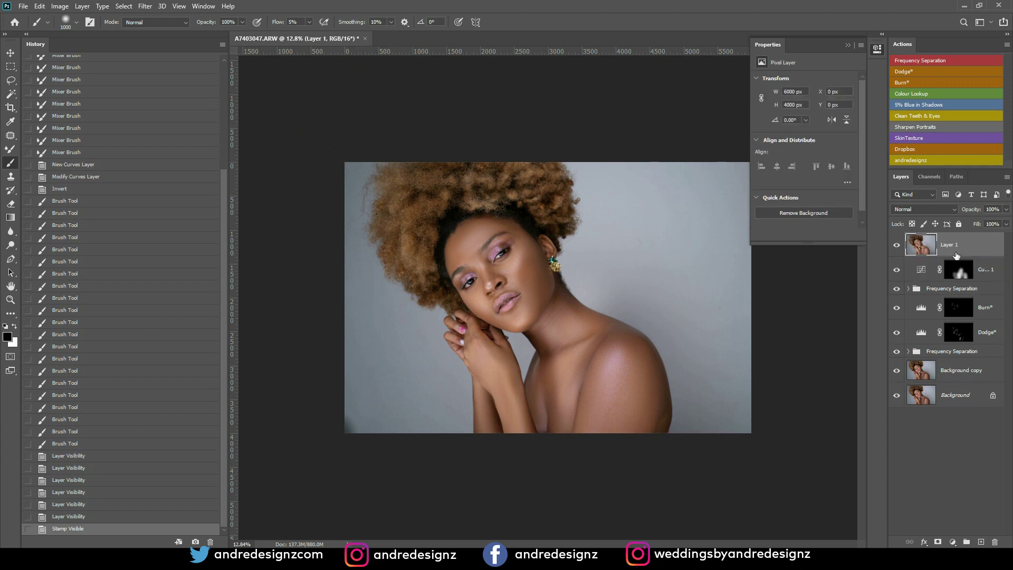
{"action": "key", "text": "ctrl+j"}
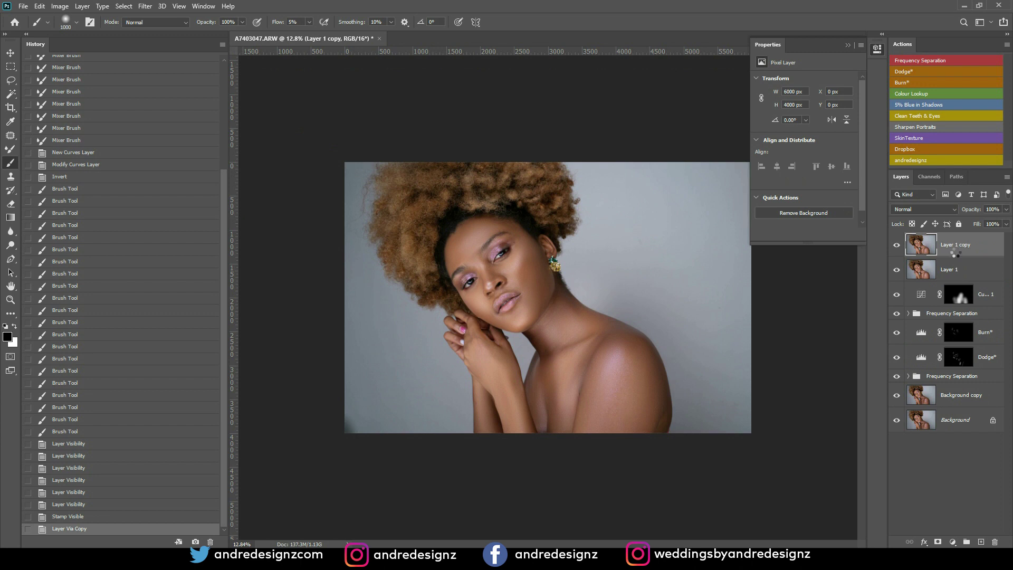
Step: Open the Camera Raw filter on Layer 1 copy and set the Calibration Blue Primary hue to -23
{"action": "key", "text": "ctrl+shift+a"}
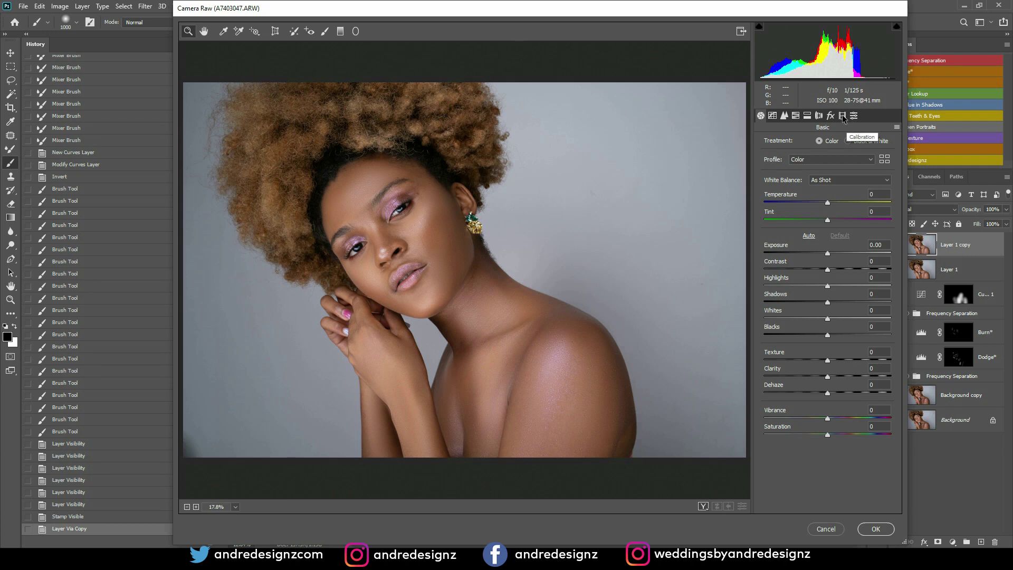
{"action": "left_click", "coordinate": [842, 116]}
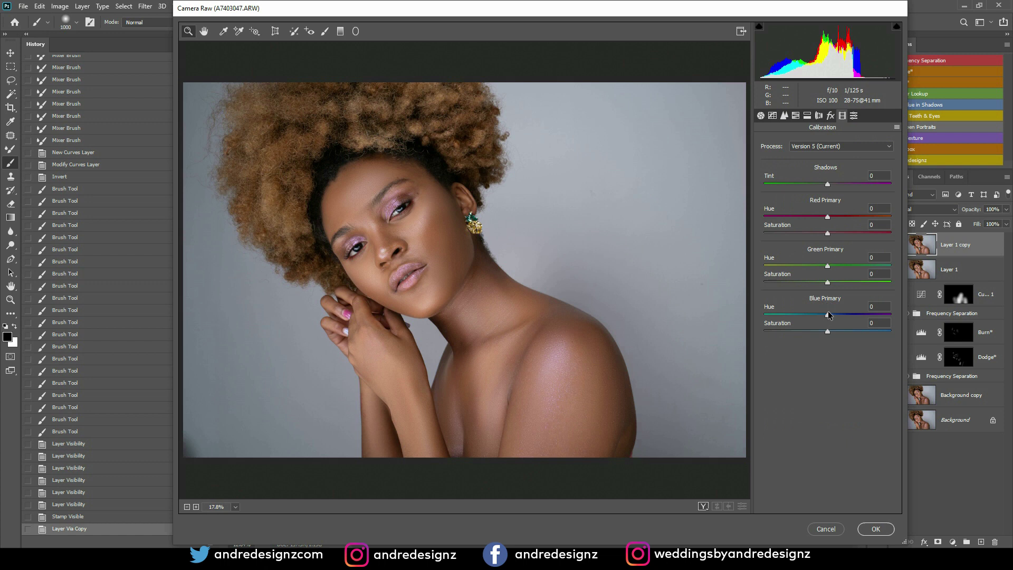
{"action": "left_click_drag", "start_coordinate": [824, 317], "coordinate": [812, 319]}
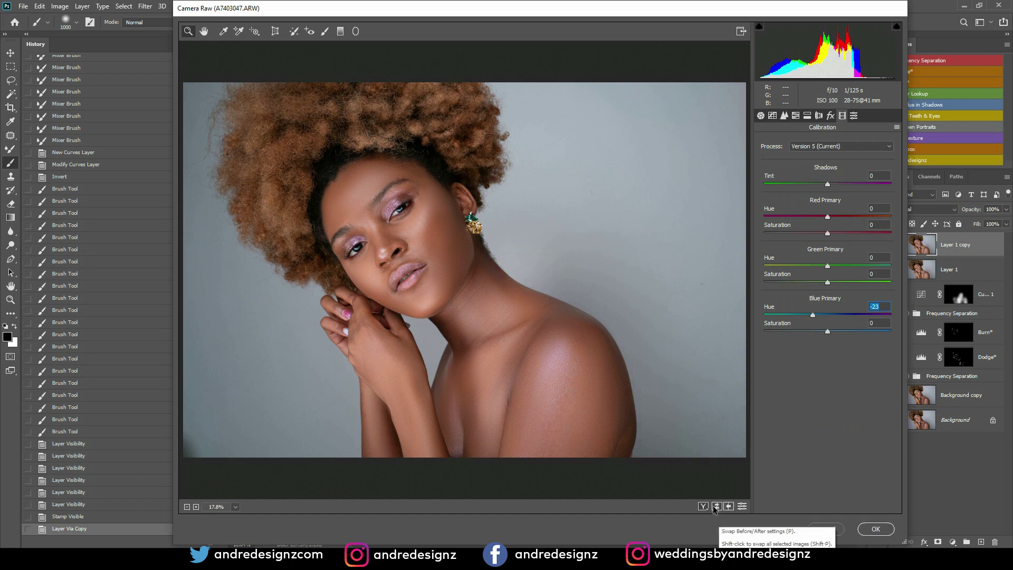
Step: Compare the before and after of the Blue Primary hue shift and apply the Camera Raw filter
{"action": "left_click", "coordinate": [717, 506]}
{"action": "left_click", "coordinate": [717, 506]}
{"action": "left_click", "coordinate": [718, 507]}
{"action": "left_click", "coordinate": [719, 508]}
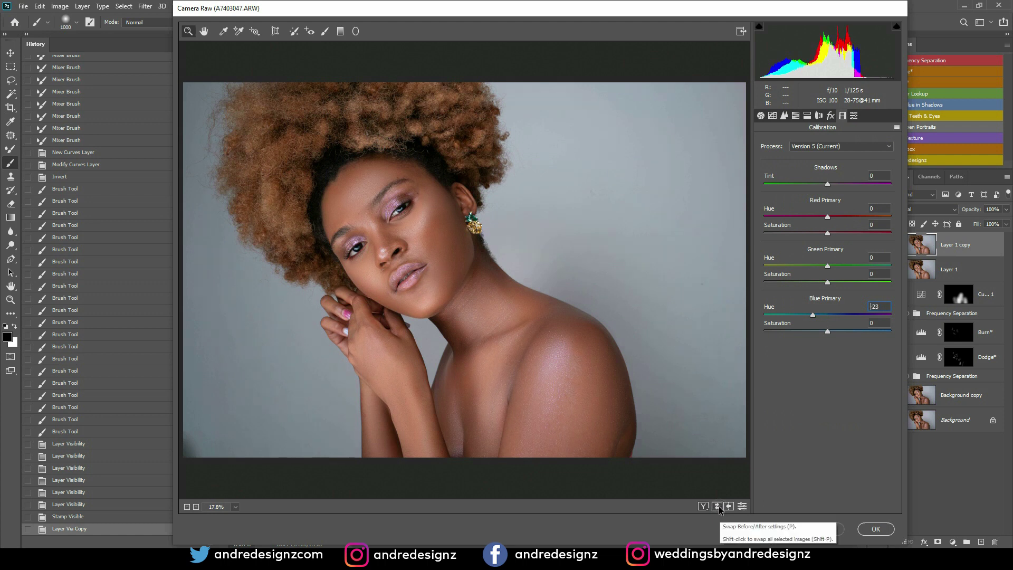
{"action": "left_click", "coordinate": [718, 508]}
{"action": "left_click", "coordinate": [718, 507]}
{"action": "left_click", "coordinate": [707, 508]}
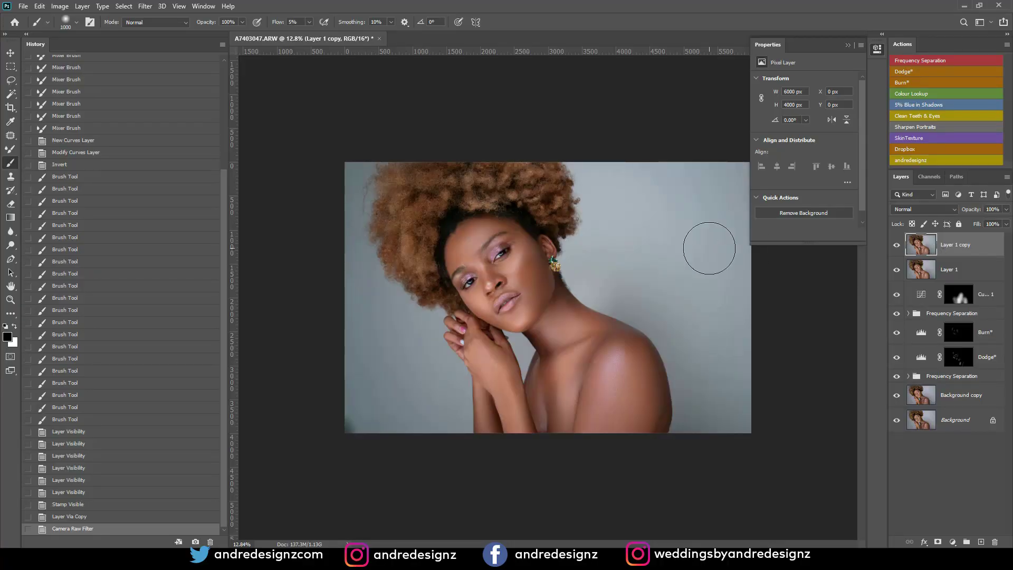
Step: Patch the dark spot in the lower-left corner of the photo with clean backdrop
{"action": "key", "text": "j"}
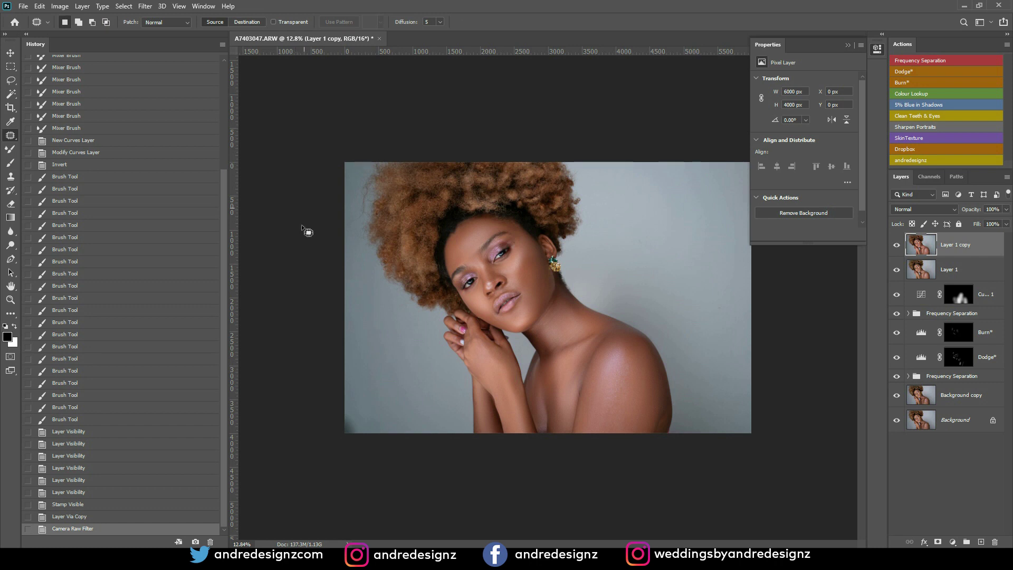
{"action": "mouse_move", "coordinate": [336, 400]}
{"action": "left_mouse_down"}
{"action": "mouse_move", "coordinate": [369, 452]}
{"action": "mouse_move", "coordinate": [313, 418]}
{"action": "mouse_move", "coordinate": [377, 396]}
{"action": "mouse_move", "coordinate": [405, 361]}
{"action": "left_mouse_up"}
{"action": "key", "text": "ctrl+d"}
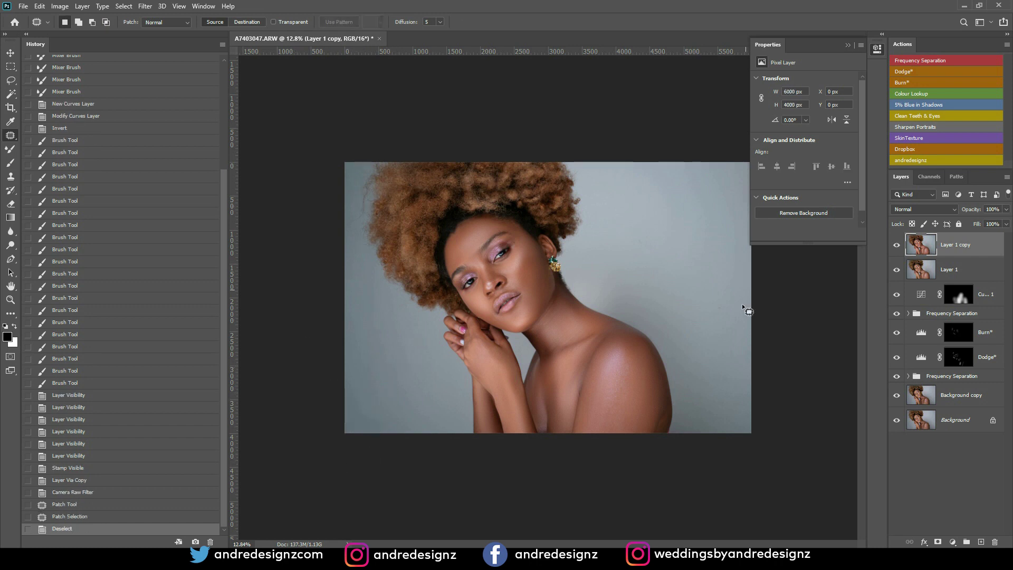
Step: Patch the uneven backdrop areas between the shoulder and the photo's right edge with nearby clean backdrop
{"action": "left_click_drag", "start_coordinate": [727, 297], "coordinate": [748, 381]}
{"action": "key", "text": "ctrl+d"}
{"action": "mouse_move", "coordinate": [730, 401]}
{"action": "left_mouse_down"}
{"action": "mouse_move", "coordinate": [728, 315]}
{"action": "mouse_move", "coordinate": [717, 391]}
{"action": "mouse_move", "coordinate": [741, 376]}
{"action": "left_mouse_up"}
{"action": "key", "text": "ctrl+d"}
{"action": "left_click_drag", "start_coordinate": [714, 381], "coordinate": [712, 343]}
Step: Try to patch the backdrop area in the upper-right part of the photo with the backdrop below it
{"action": "mouse_move", "coordinate": [720, 187]}
{"action": "left_mouse_down"}
{"action": "mouse_move", "coordinate": [681, 234]}
{"action": "mouse_move", "coordinate": [737, 234]}
{"action": "left_mouse_up"}
{"action": "left_click_drag", "start_coordinate": [718, 237], "coordinate": [713, 300]}
{"action": "key", "text": "ctrl+d"}
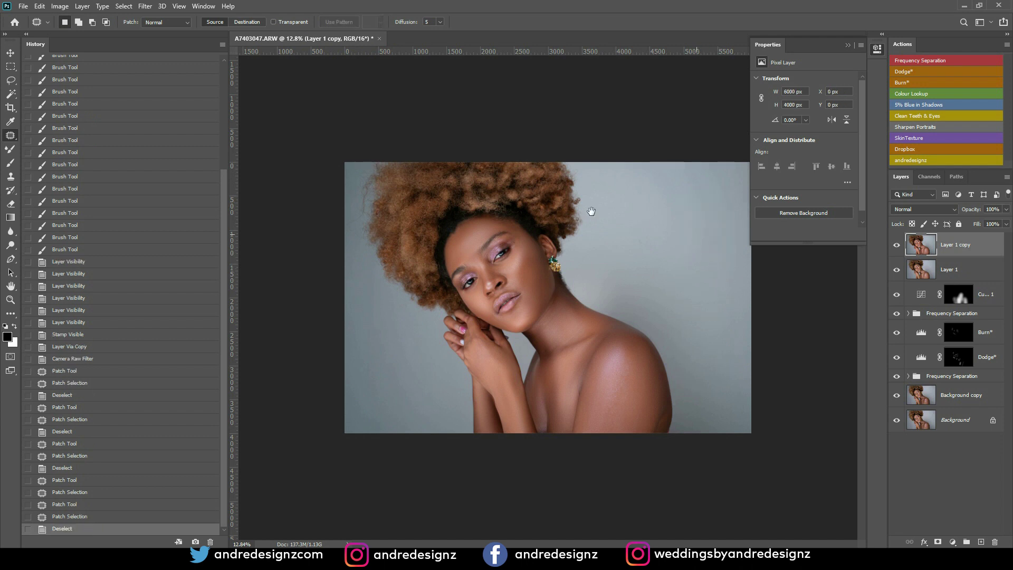
Step: Try to patch the backdrop along the photo's left edge and the wispy upper-left edge of the hair
{"action": "mouse_move", "coordinate": [373, 182]}
{"action": "left_mouse_down"}
{"action": "mouse_move", "coordinate": [355, 204]}
{"action": "mouse_move", "coordinate": [374, 195]}
{"action": "mouse_move", "coordinate": [353, 214]}
{"action": "mouse_move", "coordinate": [346, 187]}
{"action": "left_mouse_up"}
{"action": "key", "text": "ctrl+d"}
{"action": "mouse_move", "coordinate": [347, 230]}
{"action": "left_mouse_down"}
{"action": "mouse_move", "coordinate": [357, 202]}
{"action": "mouse_move", "coordinate": [361, 226]}
{"action": "left_mouse_up"}
{"action": "mouse_move", "coordinate": [361, 226]}
{"action": "left_mouse_down"}
{"action": "mouse_move", "coordinate": [354, 256]}
{"action": "mouse_move", "coordinate": [369, 275]}
{"action": "left_mouse_up"}
{"action": "key", "text": "ctrl+d"}
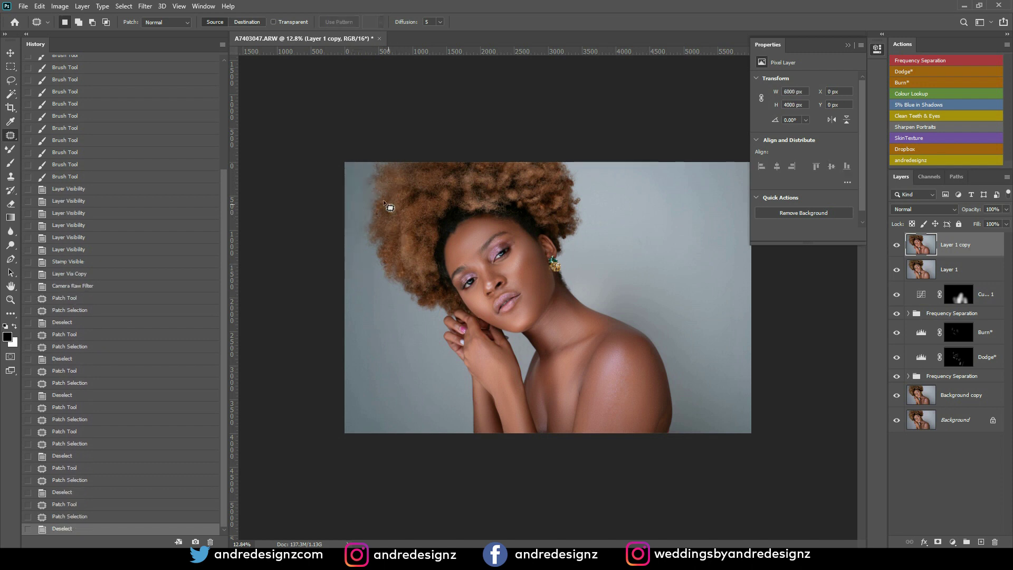
{"action": "left_click_drag", "start_coordinate": [374, 170], "coordinate": [374, 168]}
{"action": "left_click_drag", "start_coordinate": [372, 171], "coordinate": [374, 144]}
{"action": "key", "text": "ctrl+d"}
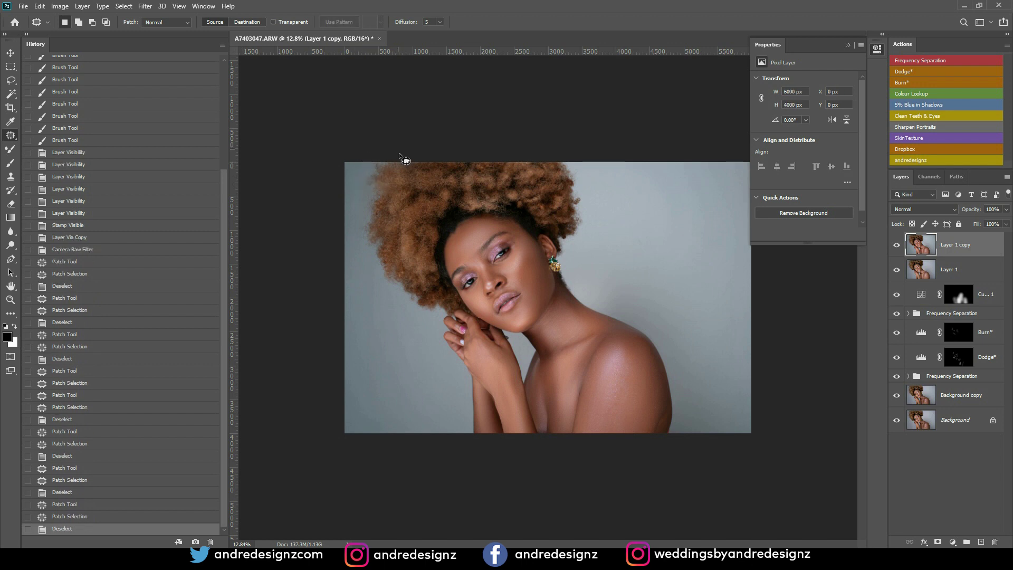
Step: Revert the document history to the patch made on the backdrop beside the shoulder
{"action": "left_click", "coordinate": [115, 479]}
{"action": "left_click", "coordinate": [118, 443]}
{"action": "left_click", "coordinate": [122, 407]}
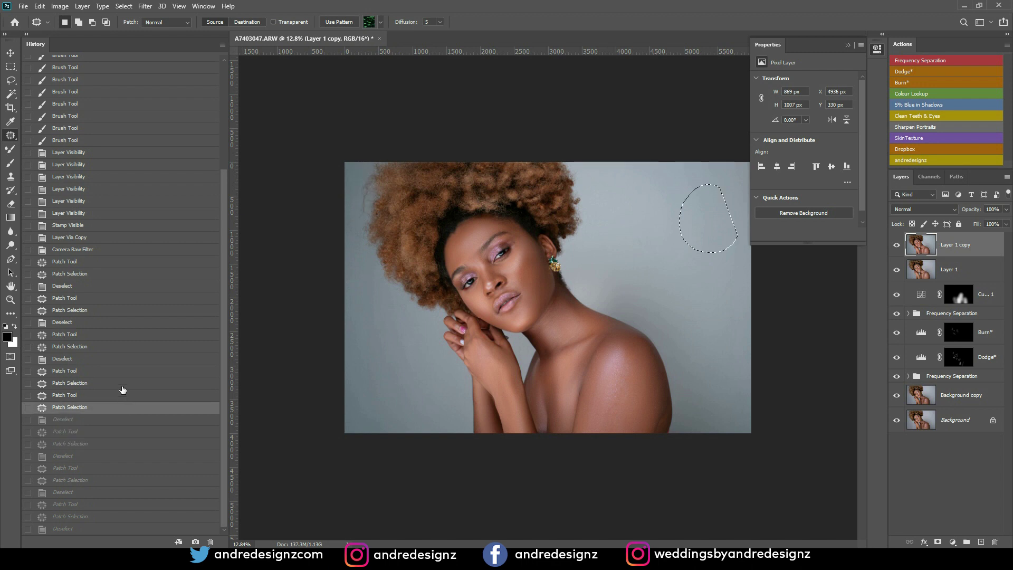
{"action": "left_click", "coordinate": [125, 372]}
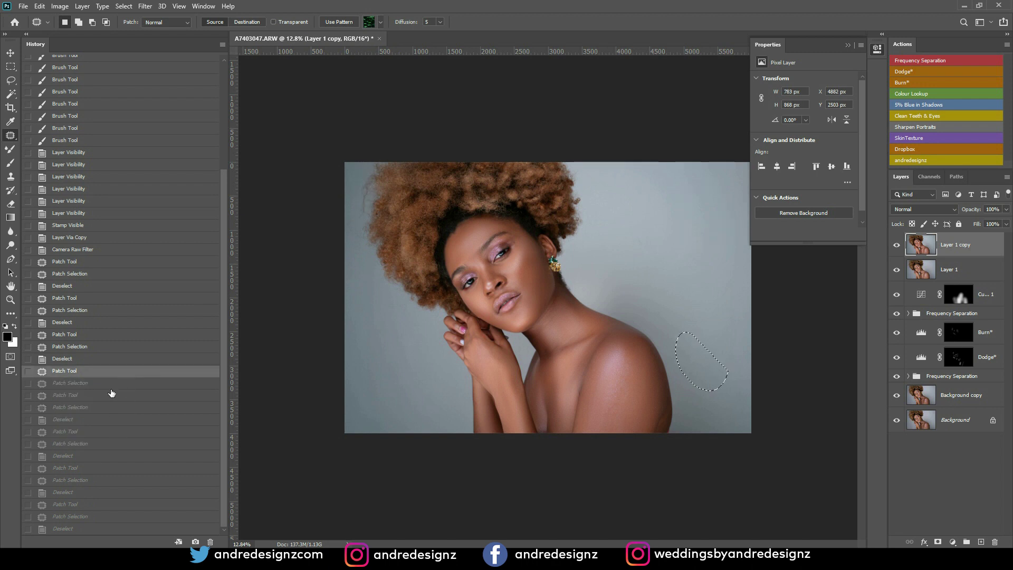
{"action": "left_click", "coordinate": [113, 384]}
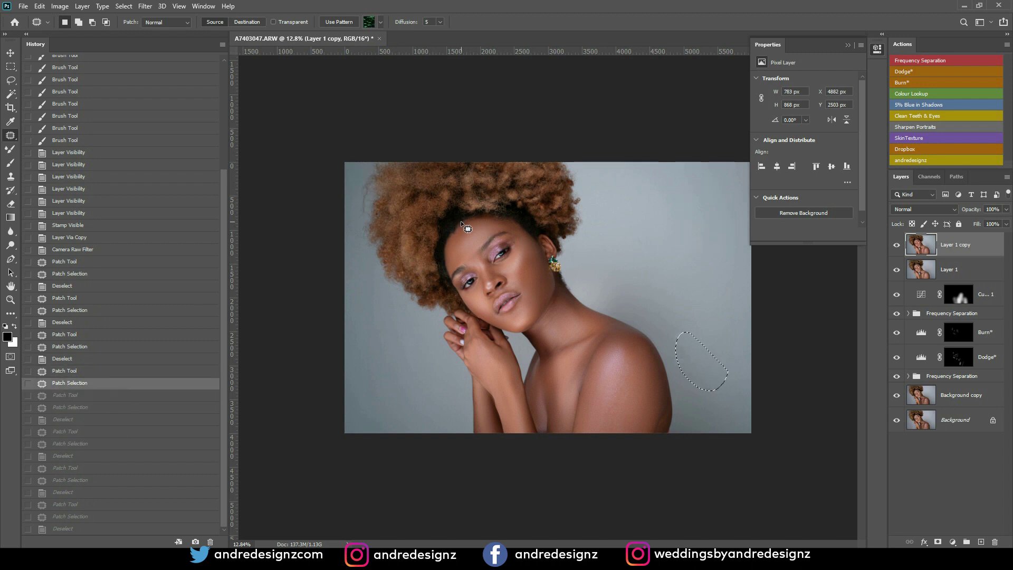
Step: Clear the selection and clone hair texture over the thin upper-left edge of the afro with a 700 px Clone Stamp
{"action": "key", "text": "shift"}
{"action": "key", "text": "ctrl+d"}
{"action": "key", "text": "s"}
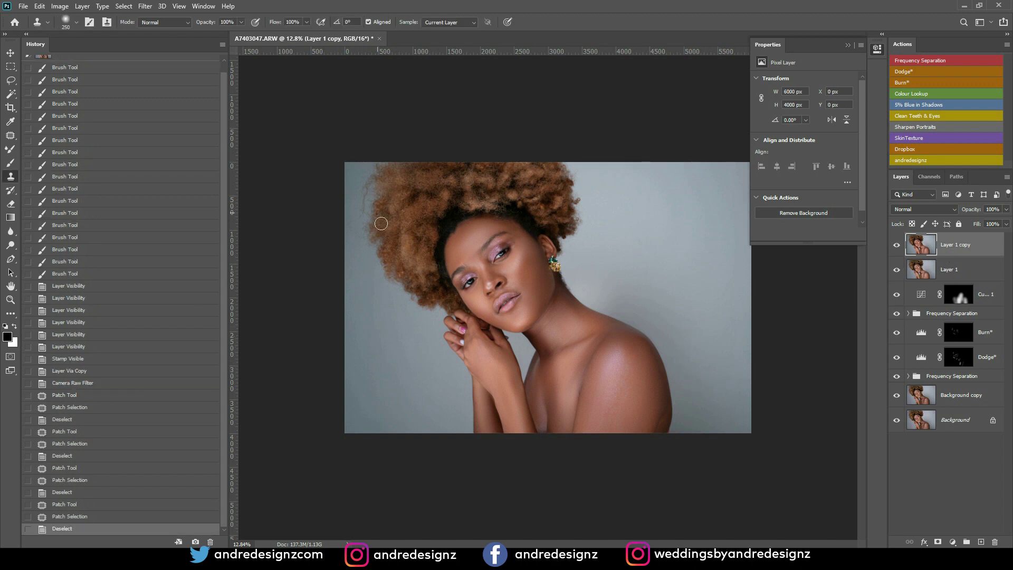
{"action": "key", "text": "bracketright"}
{"action": "key", "text": "bracketright"}
{"action": "key", "text": "bracketright"}
{"action": "key", "text": "bracketright"}
{"action": "key", "text": "bracketright"}
{"action": "key", "text": "bracketright"}
{"action": "left_click", "coordinate": [403, 204], "text": "alt"}
{"action": "left_click", "coordinate": [378, 196]}
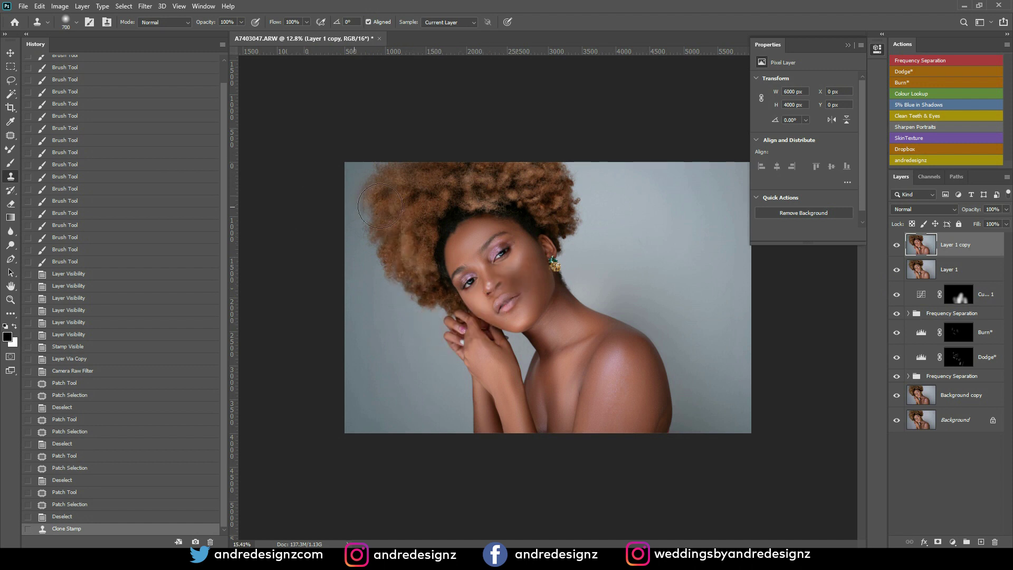
{"action": "scroll", "coordinate": [414, 194], "scroll_direction": "up", "scroll_amount": 3}
{"action": "scroll", "coordinate": [414, 196], "scroll_direction": "down", "scroll_amount": 4}
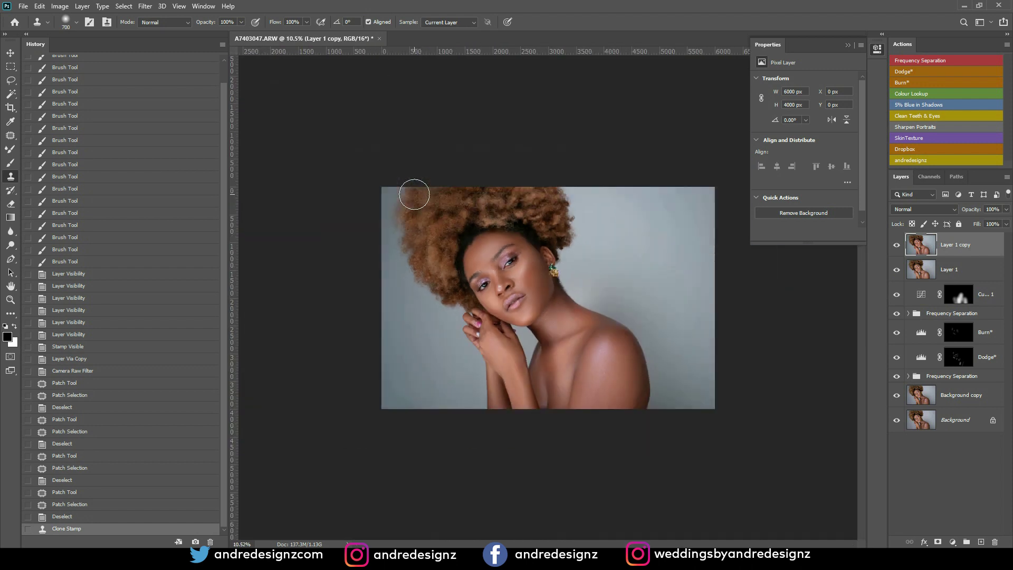
{"action": "scroll", "coordinate": [501, 250], "scroll_direction": "up", "scroll_amount": 1}
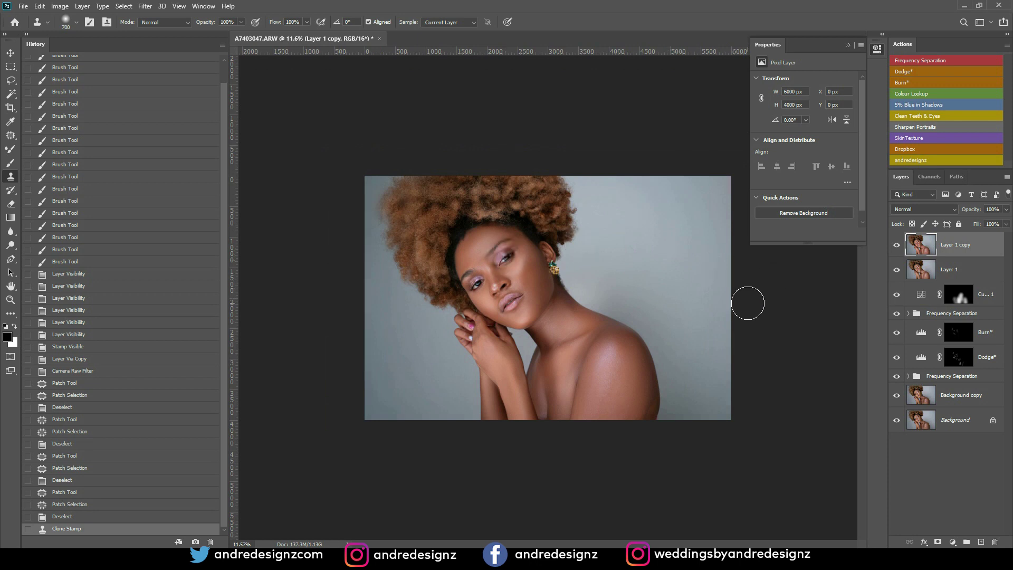
{"action": "scroll", "coordinate": [554, 317], "scroll_direction": "up", "scroll_amount": 2}
{"action": "scroll", "coordinate": [628, 269], "scroll_direction": "down", "scroll_amount": 1}
{"action": "scroll", "coordinate": [537, 322], "scroll_direction": "up", "scroll_amount": 3}
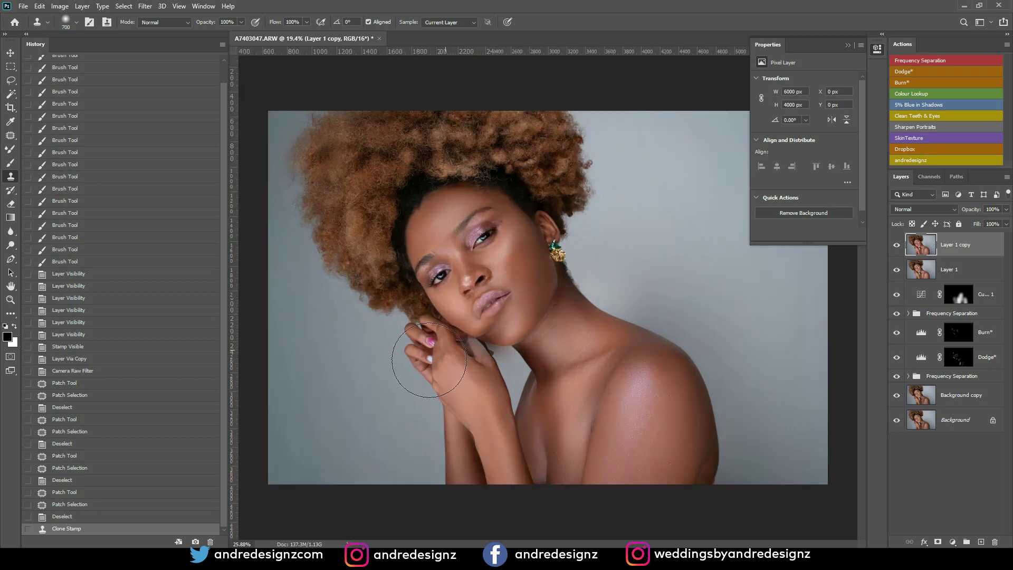
Step: Add an empty layer above Layer 1 copy and reduce the Brush to 60 px
{"action": "scroll", "coordinate": [428, 360], "scroll_direction": "up", "scroll_amount": 5}
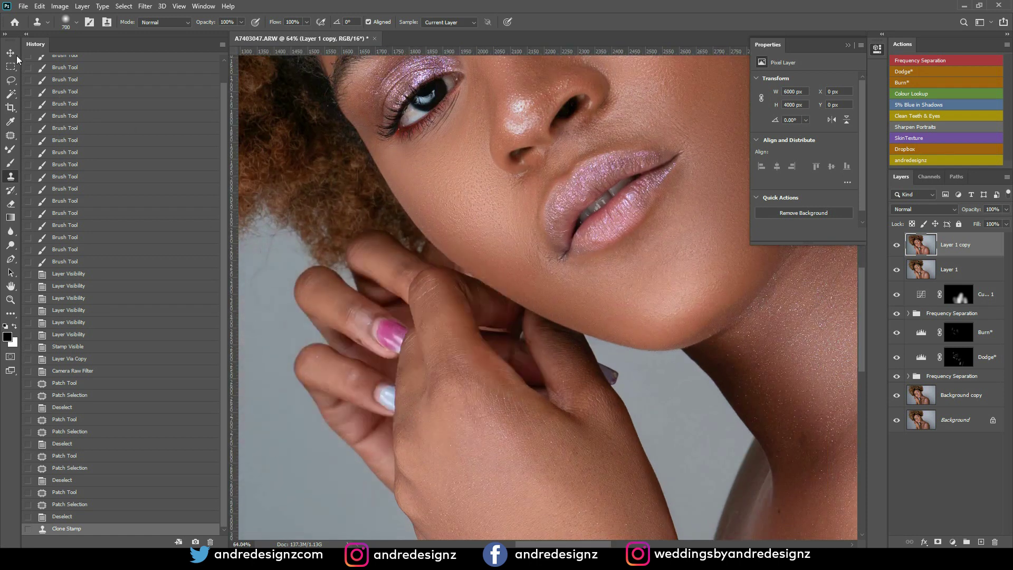
{"action": "left_click", "coordinate": [12, 53]}
{"action": "scroll", "coordinate": [380, 327], "scroll_direction": "up", "scroll_amount": 2}
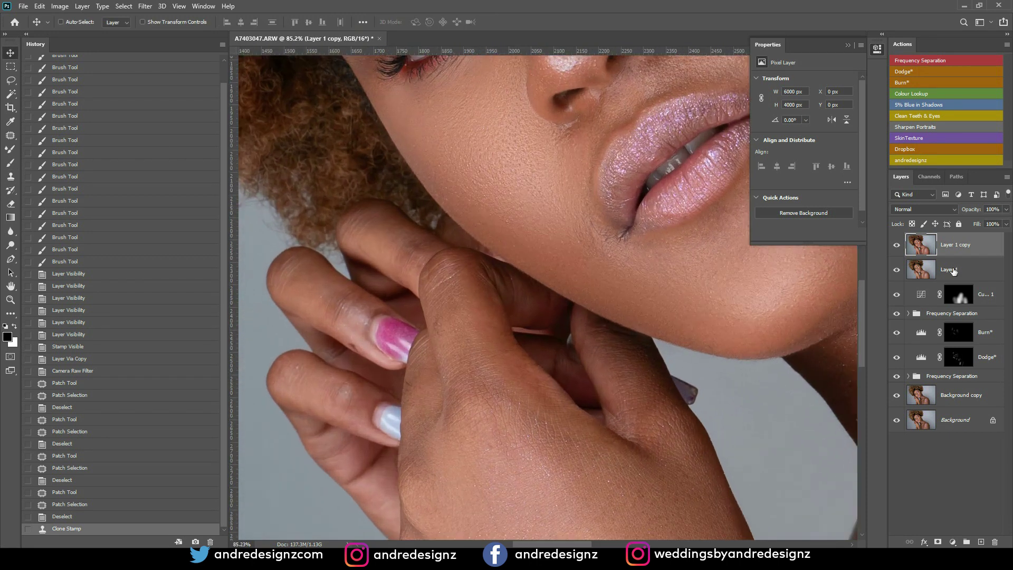
{"action": "left_click", "coordinate": [981, 542]}
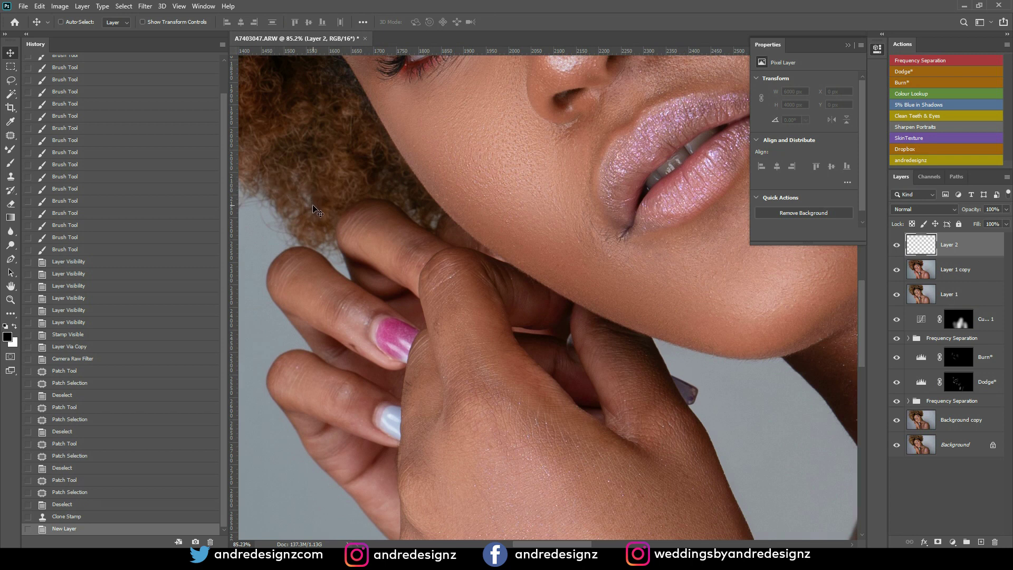
{"action": "key", "text": "b"}
{"action": "key", "text": "bracketleft"}
{"action": "key", "text": "bracketleft"}
{"action": "key", "text": "bracketleft"}
{"action": "key", "text": "bracketleft"}
{"action": "key", "text": "bracketleft"}
{"action": "key", "text": "bracketleft"}
{"action": "key", "text": "bracketleft"}
{"action": "key", "text": "bracketleft"}
{"action": "key", "text": "bracketleft"}
{"action": "key", "text": "bracketleft"}
{"action": "key", "text": "bracketleft"}
{"action": "key", "text": "bracketleft"}
{"action": "key", "text": "bracketleft"}
{"action": "key", "text": "bracketleft"}
{"action": "key", "text": "bracketleft"}
{"action": "key", "text": "bracketleft"}
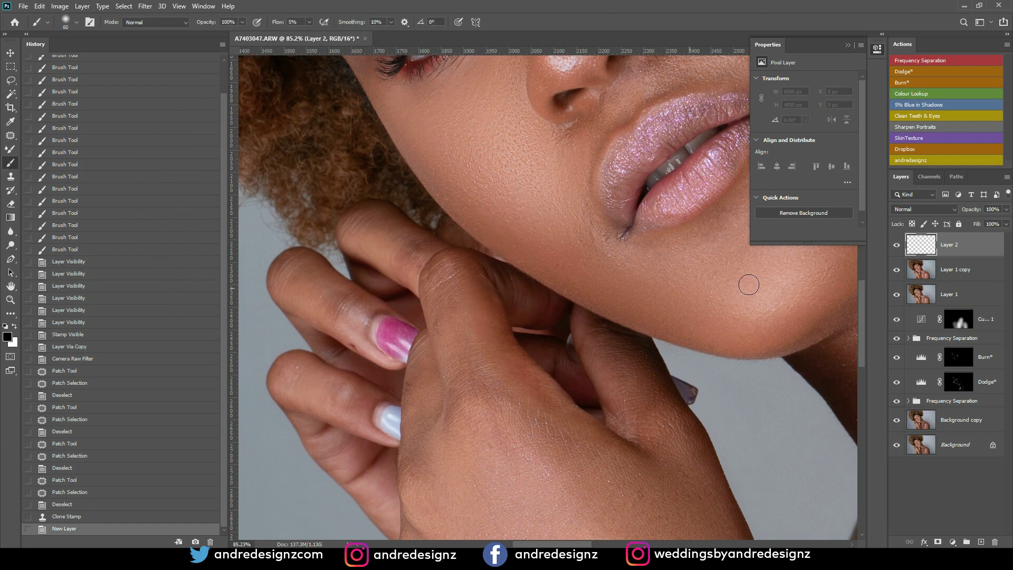
Step: Duplicate Layer 1 copy and delete the empty layer above it
{"action": "left_click", "coordinate": [960, 277]}
{"action": "left_click_drag", "start_coordinate": [967, 270], "coordinate": [981, 542]}
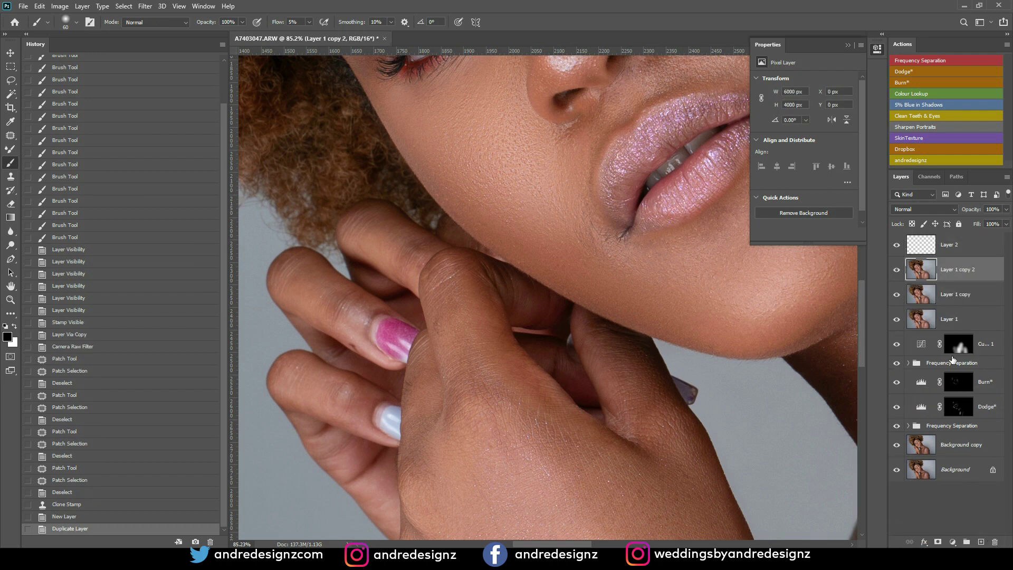
{"action": "left_click", "coordinate": [979, 247]}
{"action": "key", "text": "Delete"}
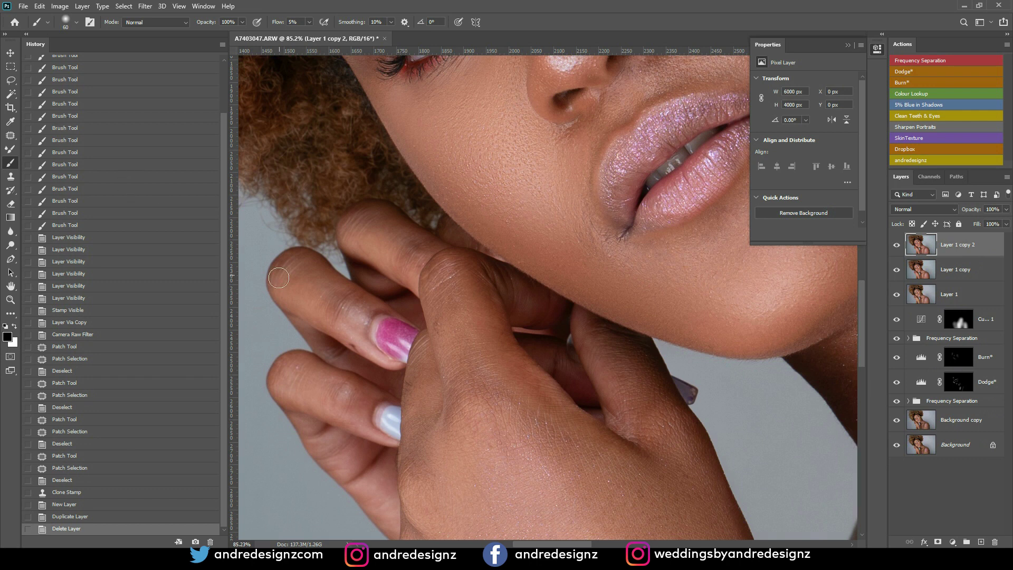
Step: Clone pink polish over the uneven upper part of the pink nail with a 30 px Clone Stamp at 39% flow
{"action": "key", "text": "s"}
{"action": "key", "text": "bracketleft"}
{"action": "key", "text": "bracketleft"}
{"action": "key", "text": "bracketleft"}
{"action": "key", "text": "bracketleft"}
{"action": "key", "text": "bracketleft"}
{"action": "key", "text": "bracketleft"}
{"action": "key", "text": "bracketleft"}
{"action": "key", "text": "bracketleft"}
{"action": "key", "text": "bracketleft"}
{"action": "key", "text": "bracketleft"}
{"action": "key", "text": "bracketleft"}
{"action": "key", "text": "bracketleft"}
{"action": "key", "text": "bracketleft"}
{"action": "key", "text": "bracketleft"}
{"action": "key", "text": "bracketleft"}
{"action": "key", "text": "bracketleft"}
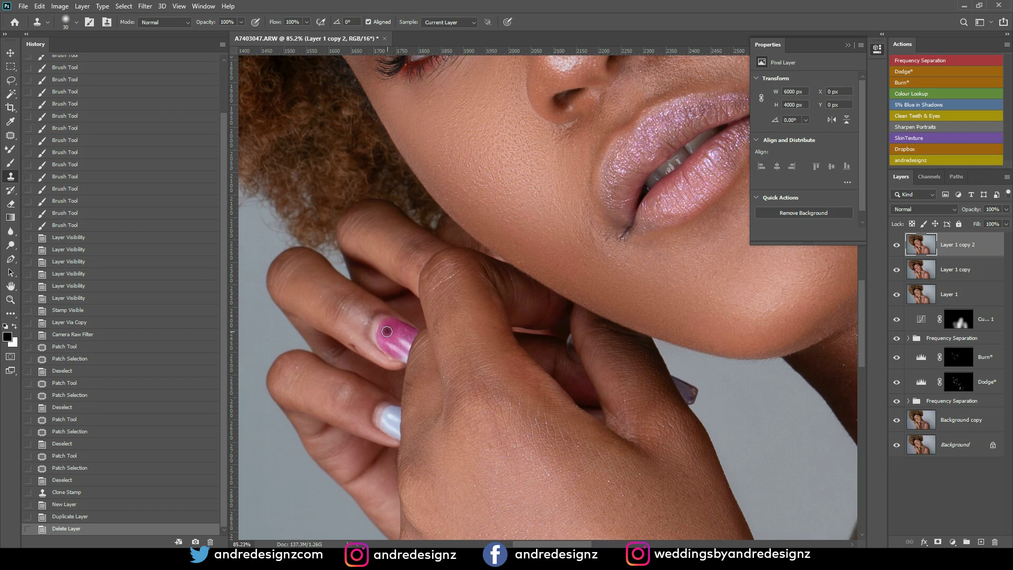
{"action": "left_click", "coordinate": [306, 22]}
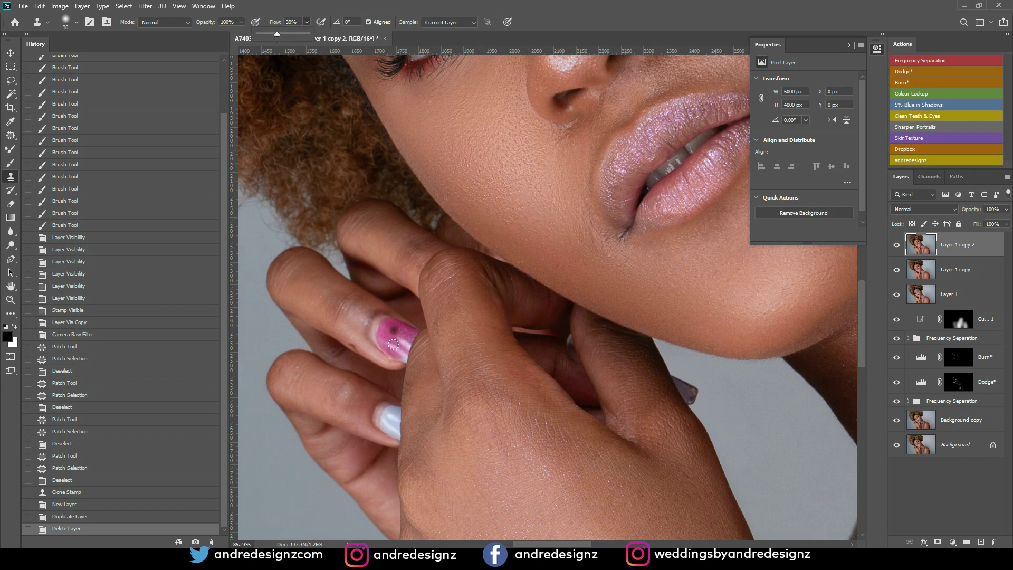
{"action": "key", "text": "alt"}
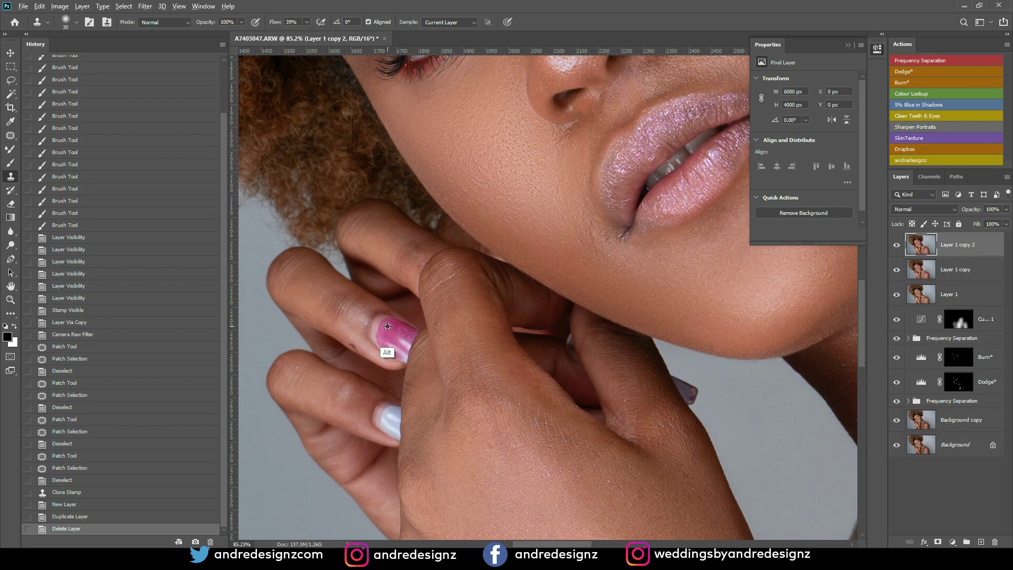
{"action": "left_click", "coordinate": [389, 320], "text": "alt"}
{"action": "left_click", "coordinate": [390, 326]}
{"action": "left_click", "coordinate": [393, 331]}
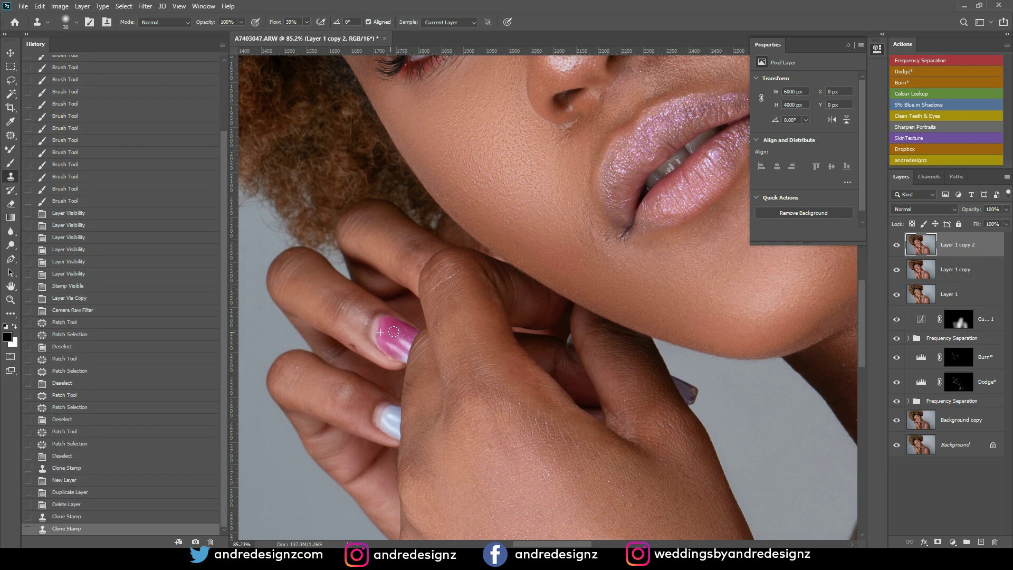
{"action": "left_click", "coordinate": [384, 327]}
{"action": "left_click", "coordinate": [381, 324]}
{"action": "left_click", "coordinate": [388, 327]}
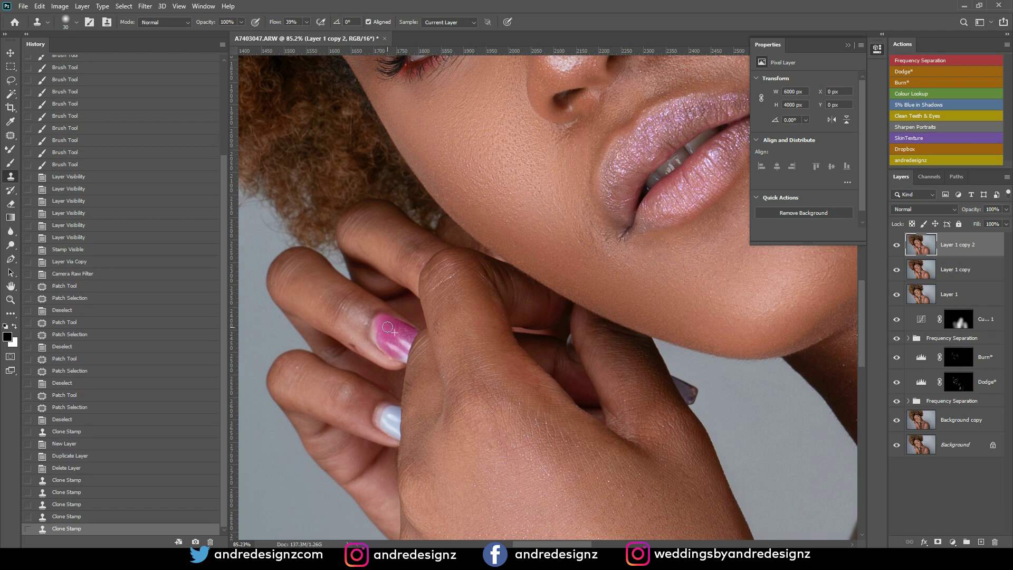
Step: Clone pink polish over the pale rim at the base of the pink nail
{"action": "left_click", "coordinate": [383, 326]}
{"action": "left_click", "coordinate": [380, 341]}
{"action": "left_click", "coordinate": [380, 327]}
{"action": "left_click", "coordinate": [384, 328]}
{"action": "left_click", "coordinate": [380, 330]}
Step: Try to extend the pink polish farther around the nail's base and upper edge, and revert those last Clone Stamp strokes in the history
{"action": "left_click", "coordinate": [382, 335]}
{"action": "left_click", "coordinate": [379, 332]}
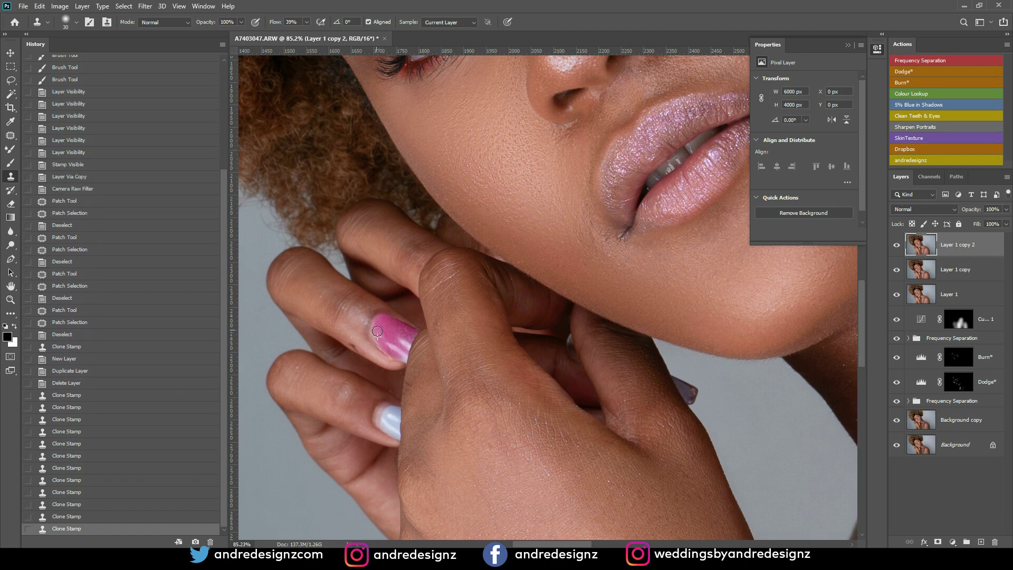
{"action": "left_click", "coordinate": [377, 331]}
{"action": "left_click", "coordinate": [378, 333]}
{"action": "left_click", "coordinate": [393, 322]}
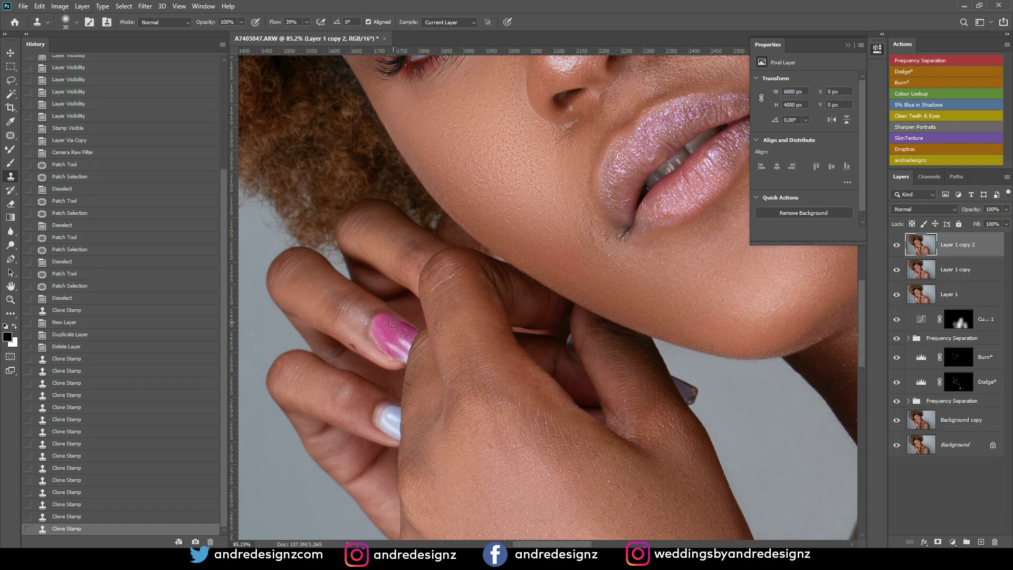
{"action": "left_click", "coordinate": [94, 473]}
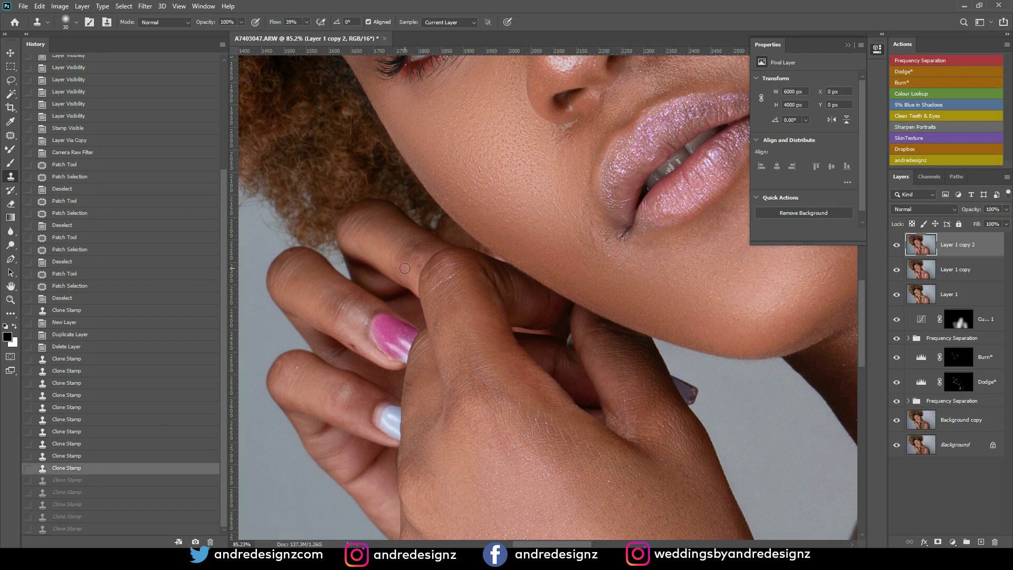
Step: Duplicate the Layer 1 copy 2 layer for retouching the white nail
{"action": "scroll", "coordinate": [377, 445], "scroll_direction": "up", "scroll_amount": 6}
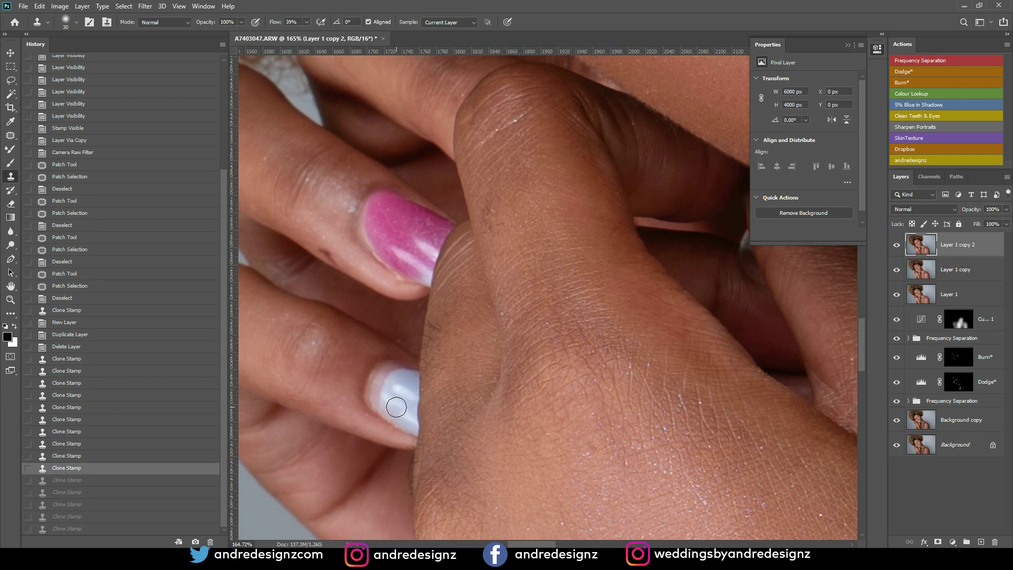
{"action": "scroll", "coordinate": [396, 407], "scroll_direction": "down", "scroll_amount": 1}
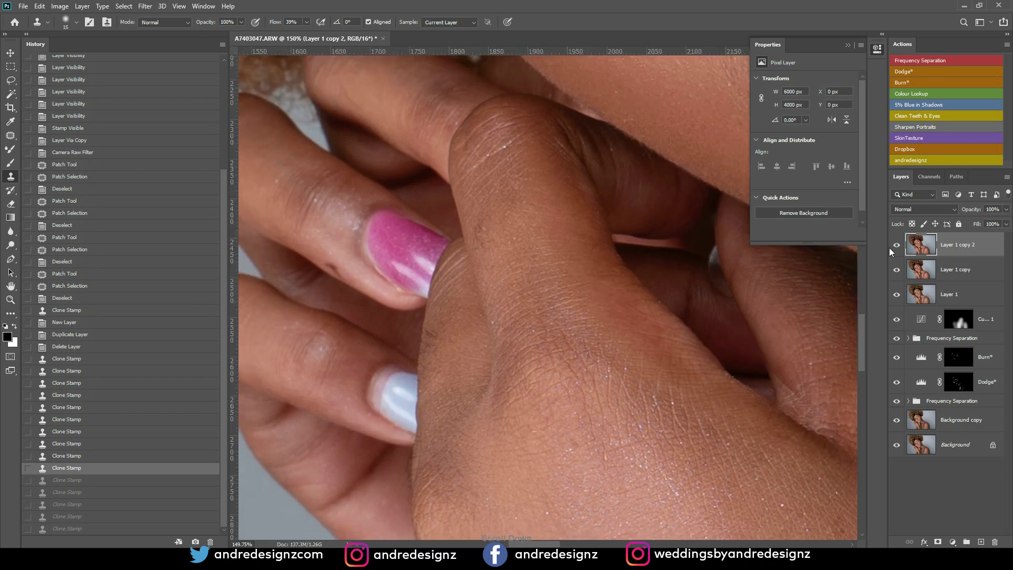
{"action": "left_click_drag", "start_coordinate": [972, 252], "coordinate": [981, 541]}
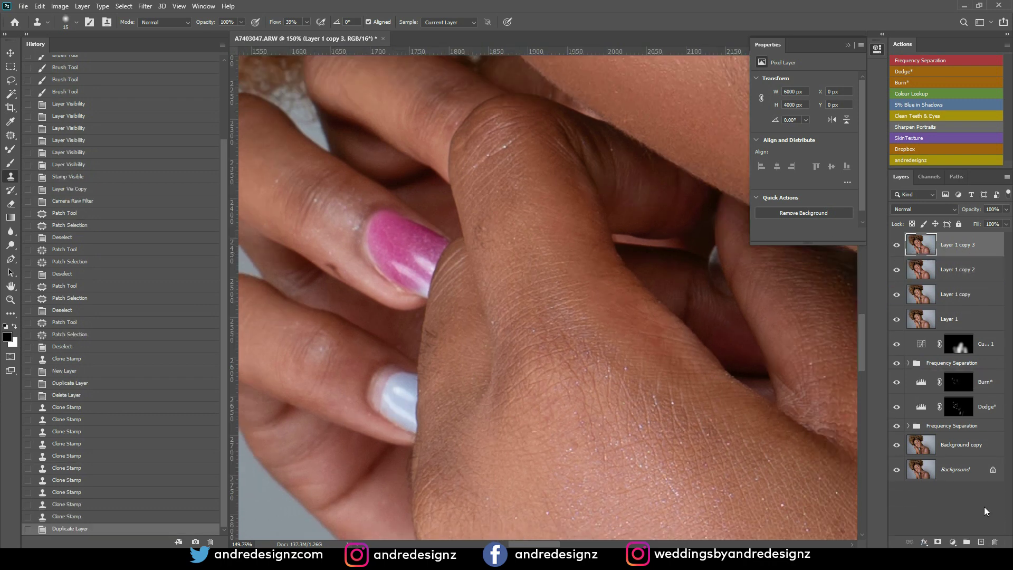
Step: Clone white polish along the upper edge and middle of the white nail with a smaller Clone Stamp, undoing the last stroke
{"action": "left_click", "coordinate": [393, 418]}
{"action": "left_click", "coordinate": [399, 379]}
{"action": "left_click", "coordinate": [400, 378]}
{"action": "left_click", "coordinate": [398, 376]}
{"action": "left_click", "coordinate": [398, 374]}
{"action": "left_click", "coordinate": [396, 375]}
{"action": "left_click", "coordinate": [405, 379]}
{"action": "left_click", "coordinate": [396, 376]}
{"action": "left_click", "coordinate": [393, 414]}
{"action": "left_click", "coordinate": [390, 410]}
{"action": "left_click", "coordinate": [387, 410]}
{"action": "left_click", "coordinate": [392, 403]}
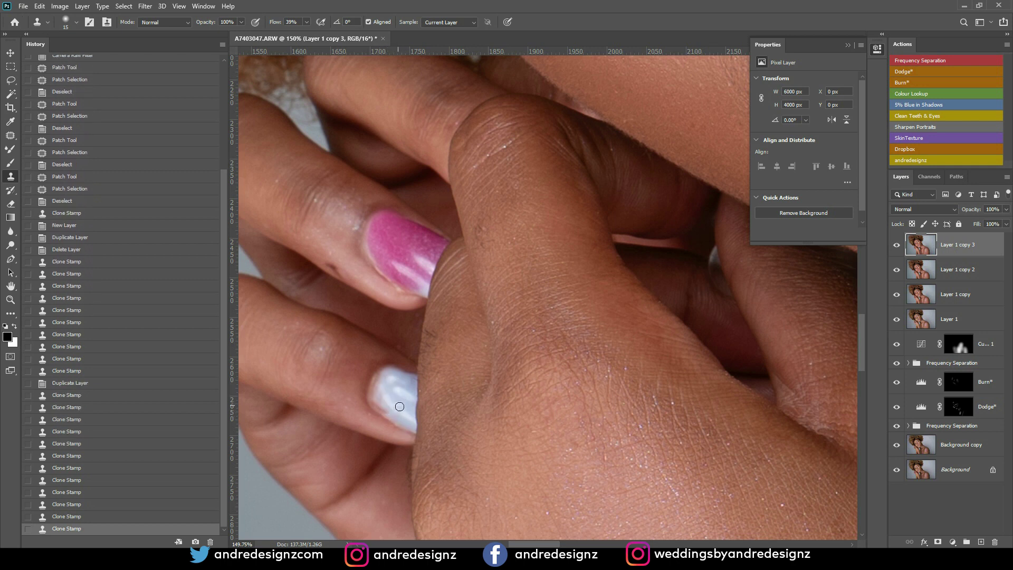
{"action": "key", "text": "ctrl+z"}
Step: Clone more white polish over the base and lower edge of the white nail, undoing one unwanted stroke
{"action": "left_click", "coordinate": [390, 416]}
{"action": "left_click", "coordinate": [380, 379]}
{"action": "left_click", "coordinate": [387, 389]}
{"action": "left_click", "coordinate": [398, 408]}
{"action": "left_click", "coordinate": [387, 411]}
{"action": "left_click", "coordinate": [383, 412]}
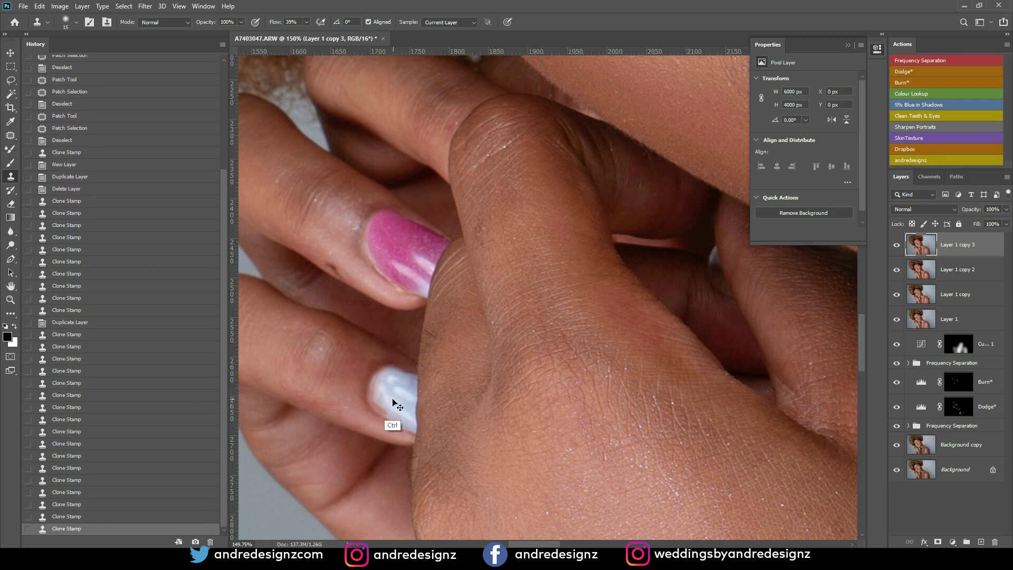
{"action": "key", "text": "ctrl+z"}
{"action": "left_click", "coordinate": [373, 399]}
{"action": "left_click", "coordinate": [386, 423]}
{"action": "left_click", "coordinate": [390, 377]}
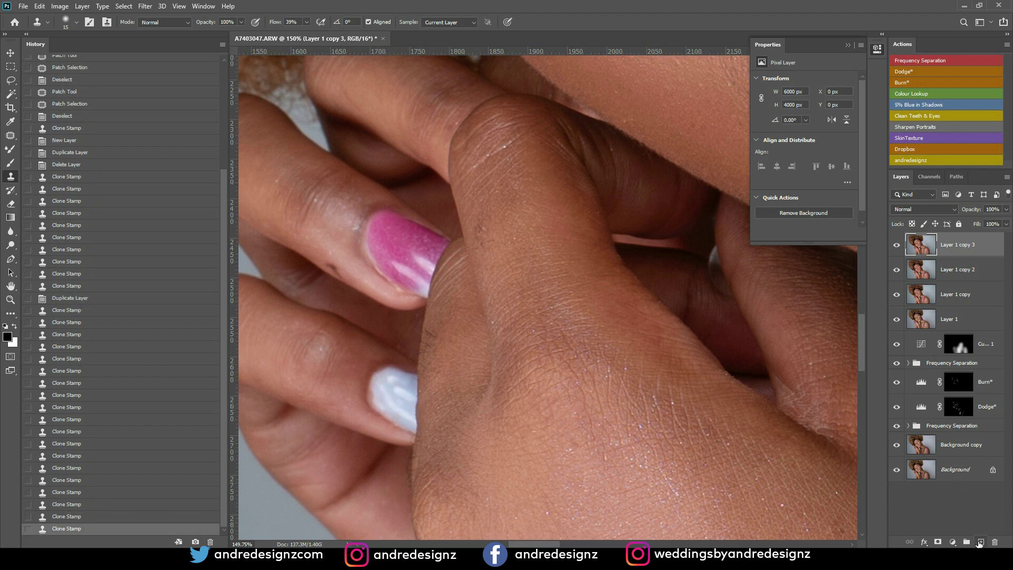
Step: Add an empty layer and paint the white nail's base with its sampled polish colour using a 25 px Brush at 5% flow
{"action": "left_click", "coordinate": [980, 542]}
{"action": "key", "text": "b"}
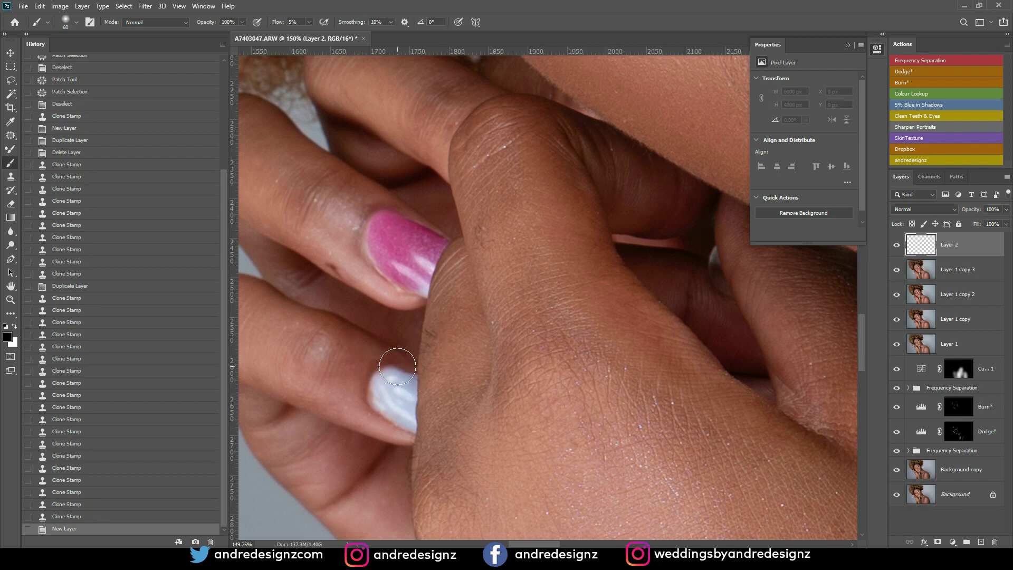
{"action": "left_click", "coordinate": [386, 392], "text": "alt"}
{"action": "mouse_move", "coordinate": [374, 397]}
{"action": "left_mouse_down"}
{"action": "mouse_move", "coordinate": [383, 411]}
{"action": "mouse_move", "coordinate": [385, 390]}
{"action": "mouse_move", "coordinate": [394, 415]}
{"action": "mouse_move", "coordinate": [392, 379]}
{"action": "left_mouse_up"}
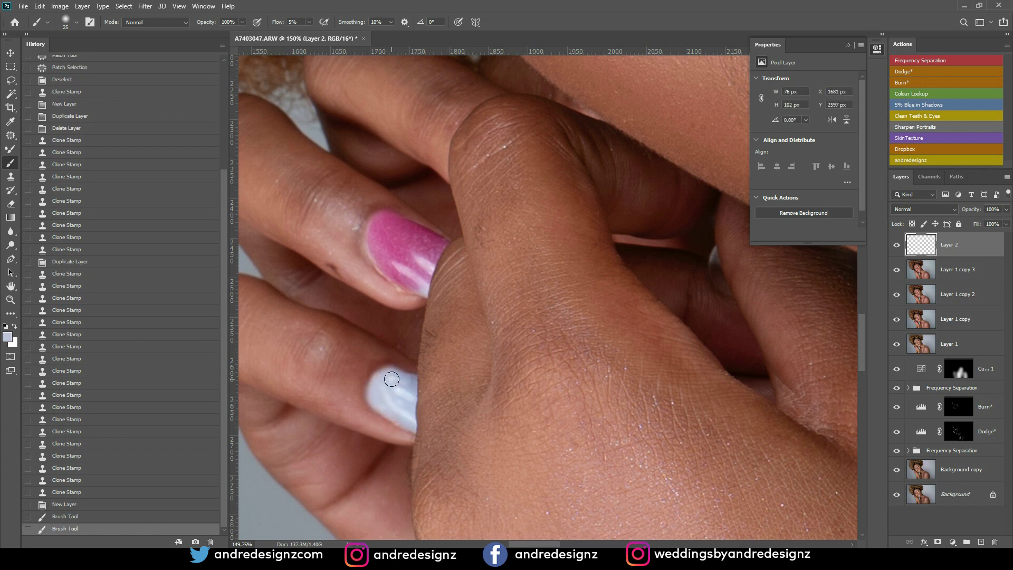
Step: Duplicate the portrait document with all its layers and dock the copy as a tab beside the original
{"action": "scroll", "coordinate": [391, 379], "scroll_direction": "down", "scroll_amount": 6}
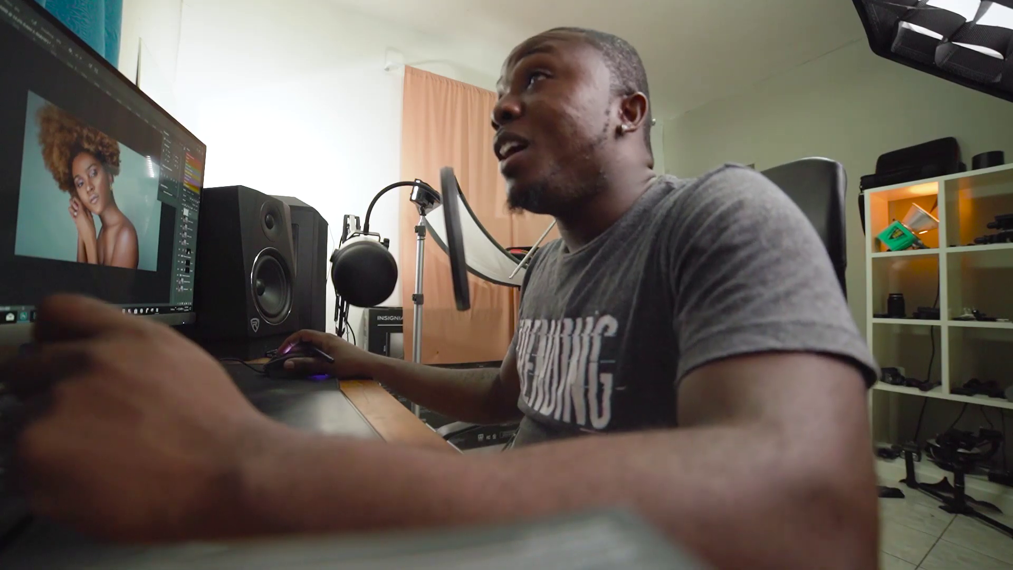
{"action": "scroll", "coordinate": [113, 194], "scroll_direction": "up", "scroll_amount": 5}
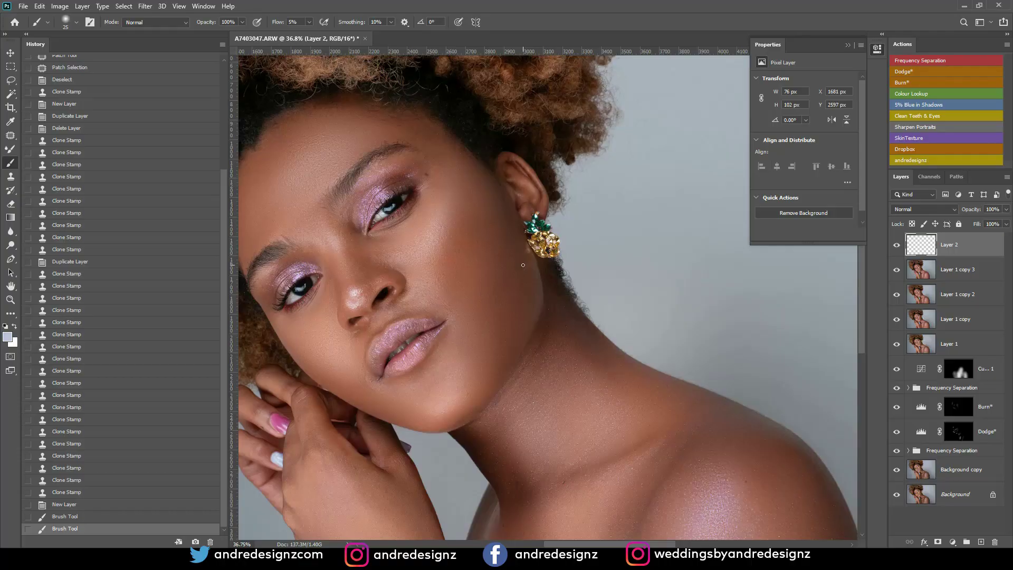
{"action": "scroll", "coordinate": [522, 265], "scroll_direction": "down", "scroll_amount": 5}
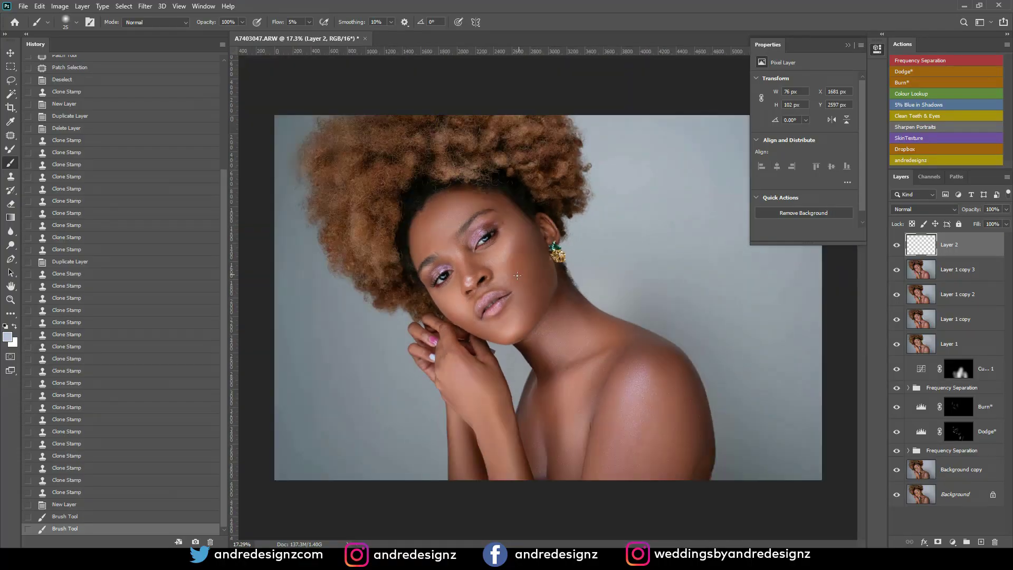
{"action": "left_click_drag", "start_coordinate": [335, 38], "coordinate": [346, 93]}
{"action": "right_click", "coordinate": [346, 93]}
{"action": "left_click", "coordinate": [371, 102]}
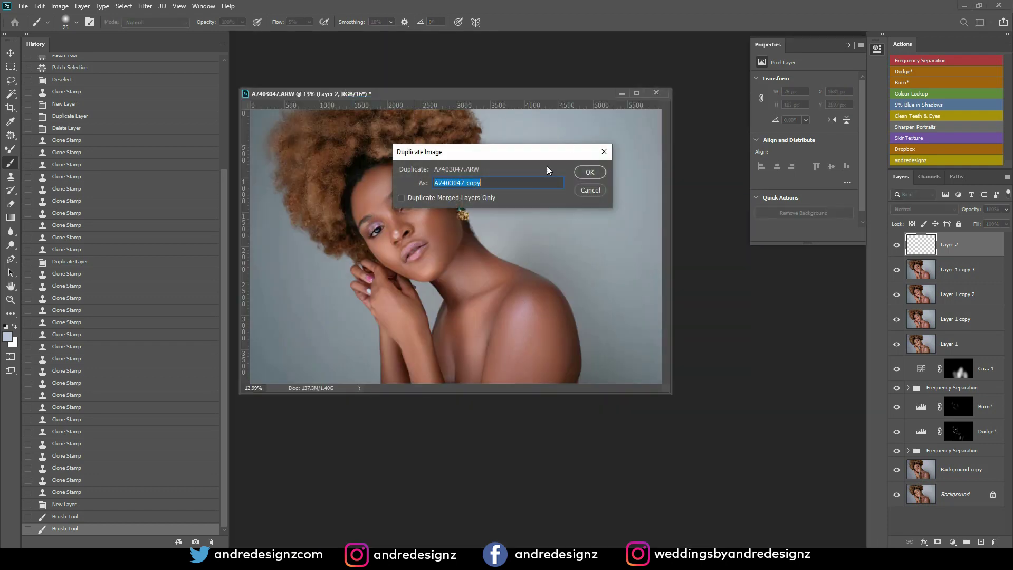
{"action": "left_click", "coordinate": [588, 170]}
{"action": "left_click_drag", "start_coordinate": [433, 95], "coordinate": [427, 32]}
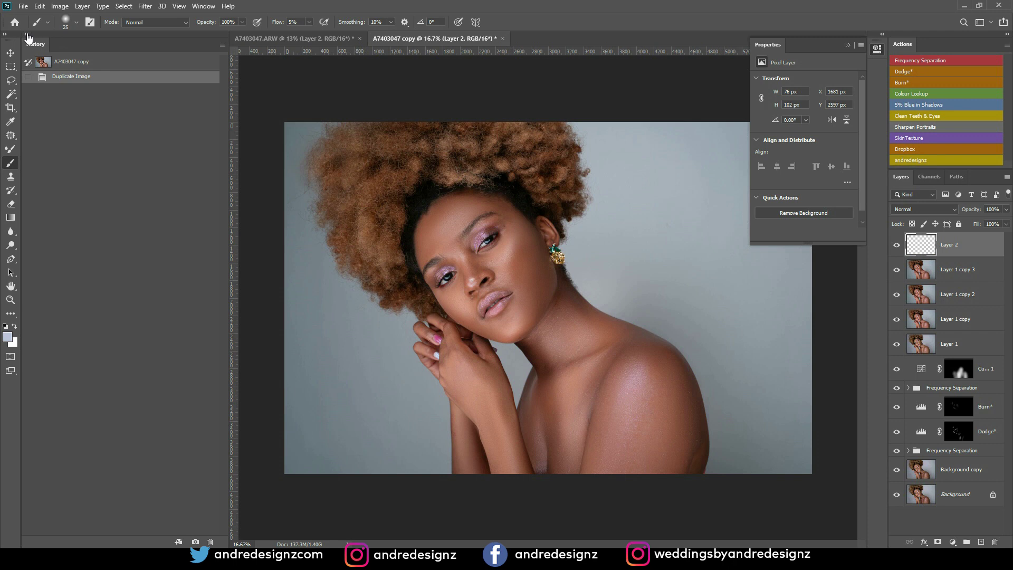
Step: Collapse the History, Properties, Actions and Layers panels to widen the canvas area
{"action": "left_click", "coordinate": [27, 35]}
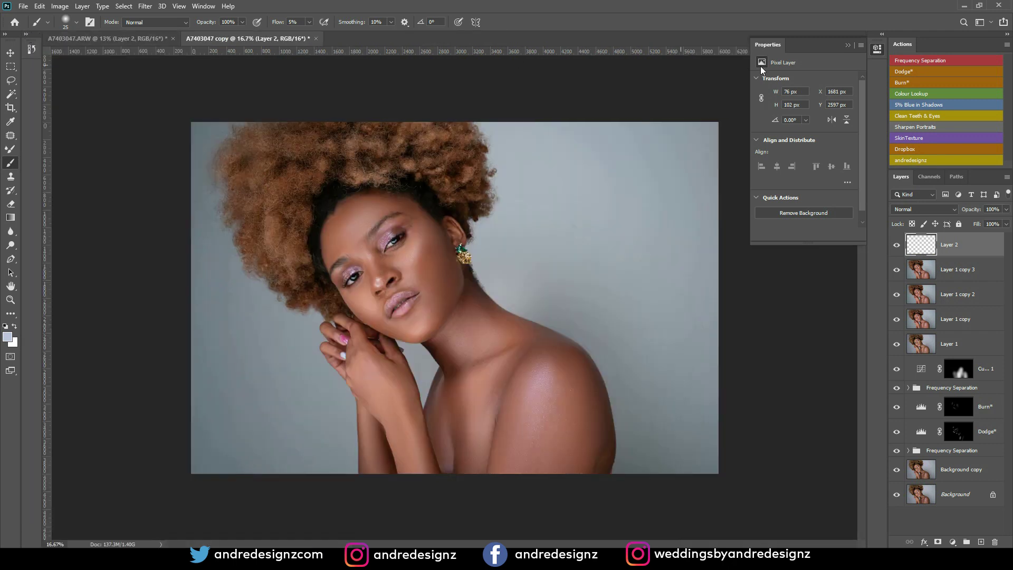
{"action": "left_click", "coordinate": [849, 44]}
{"action": "left_click", "coordinate": [1007, 36]}
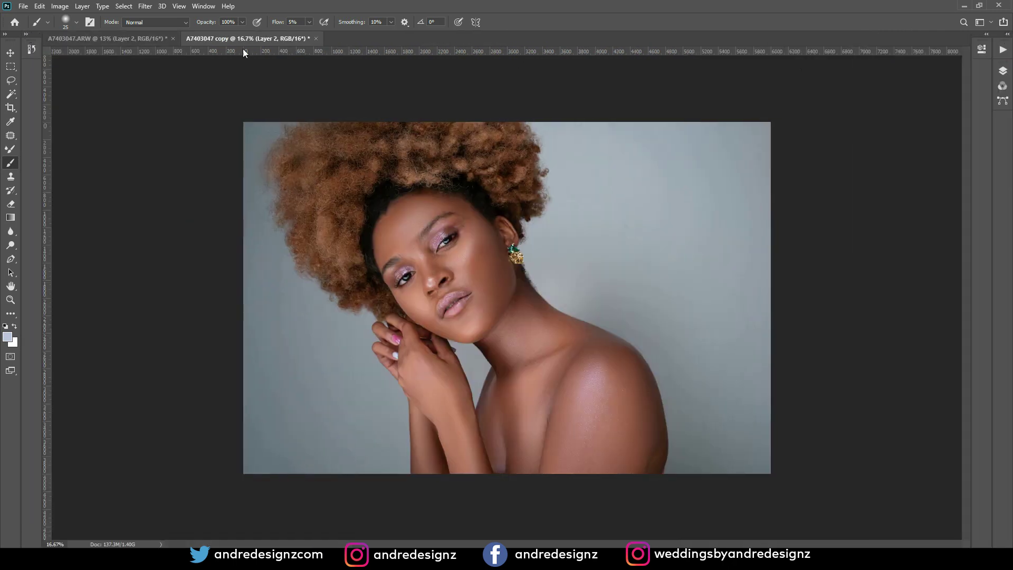
Step: Arrange the original and the duplicate side by side in a 2-up Vertical layout and zoom both to similar sizes
{"action": "left_click", "coordinate": [138, 38]}
{"action": "left_click", "coordinate": [203, 6]}
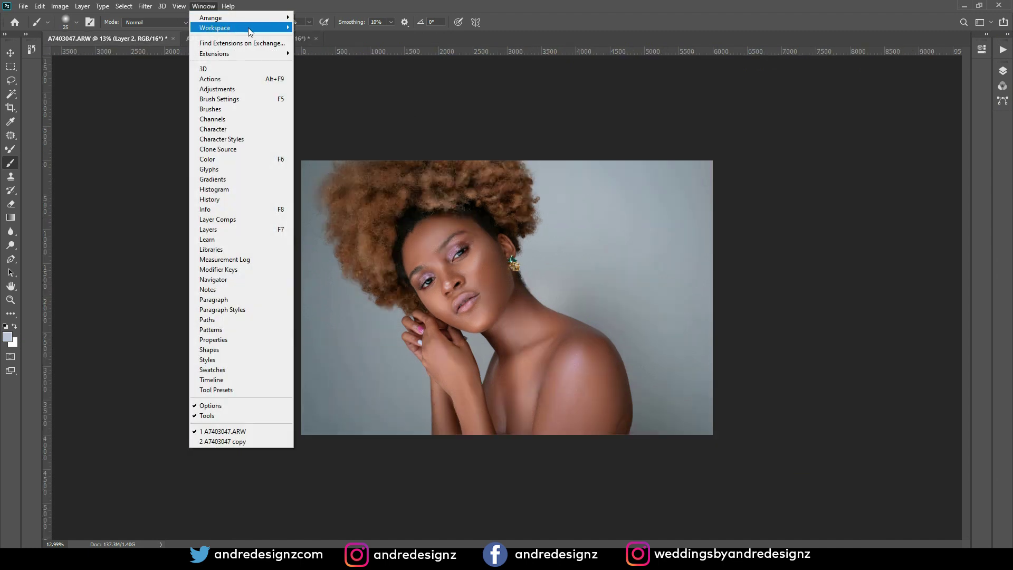
{"action": "mouse_move", "coordinate": [247, 23]}
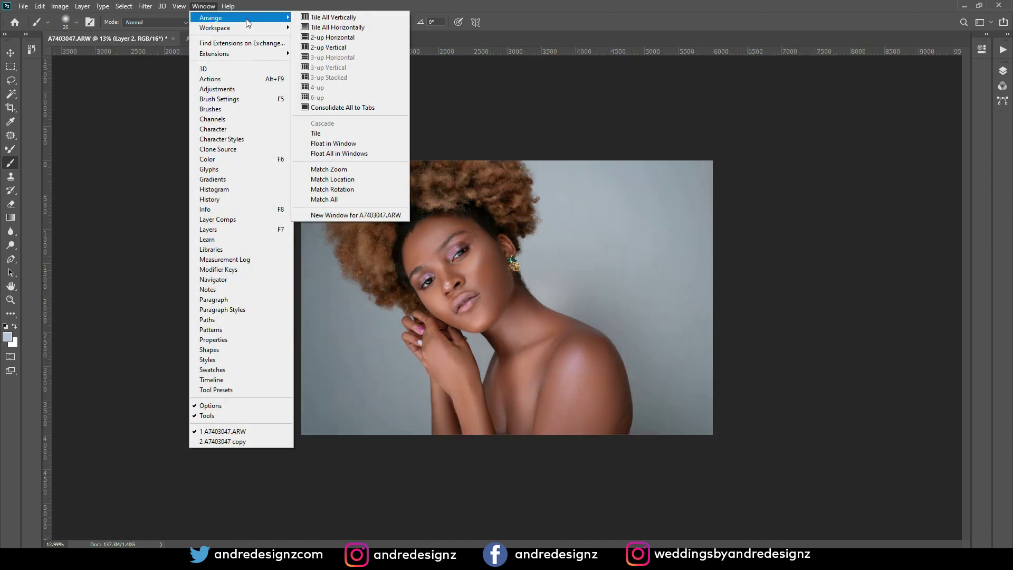
{"action": "left_click", "coordinate": [331, 48]}
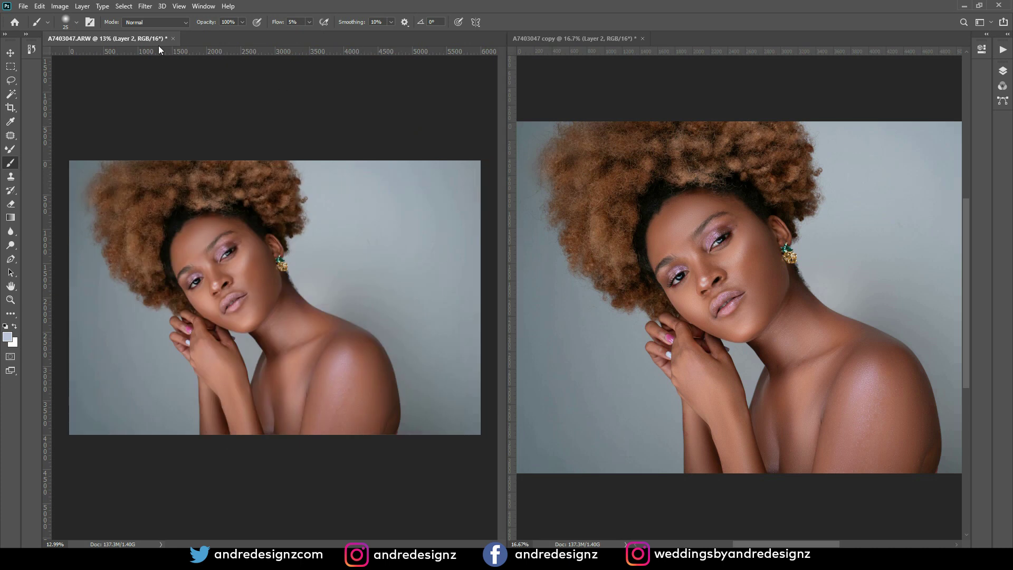
{"action": "scroll", "coordinate": [290, 160], "scroll_direction": "up", "scroll_amount": 1}
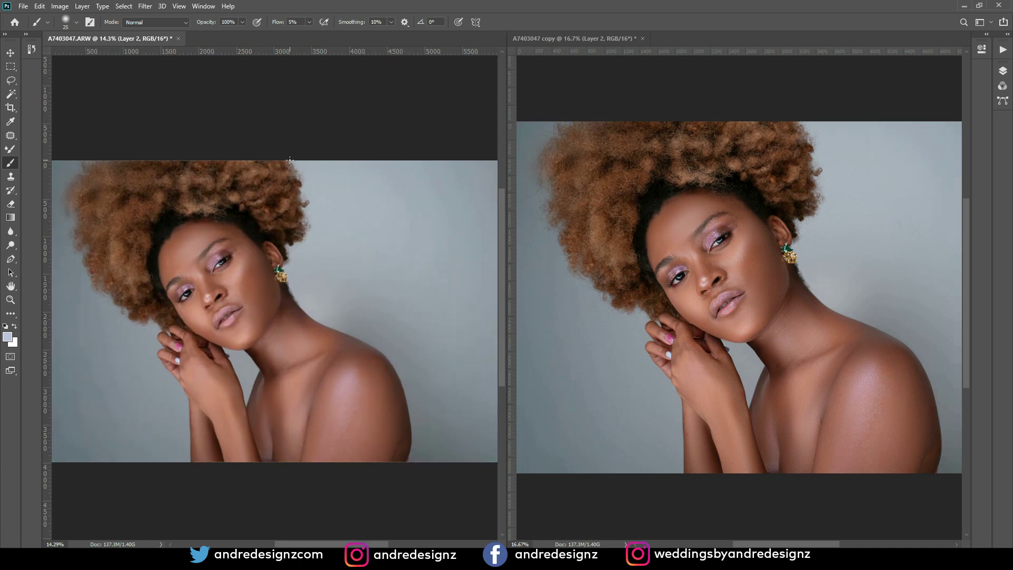
{"action": "left_click", "coordinate": [561, 38]}
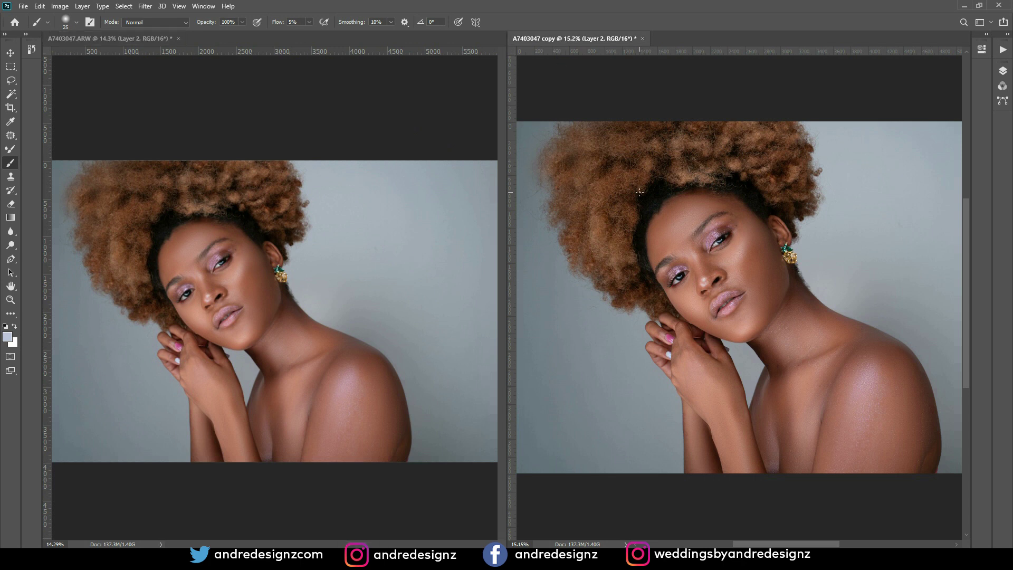
{"action": "scroll", "coordinate": [640, 194], "scroll_direction": "down", "scroll_amount": 2}
Step: Show only the Background layer in A7403047.ARW for a before-and-after comparison with the retouched copy
{"action": "left_click", "coordinate": [1006, 35]}
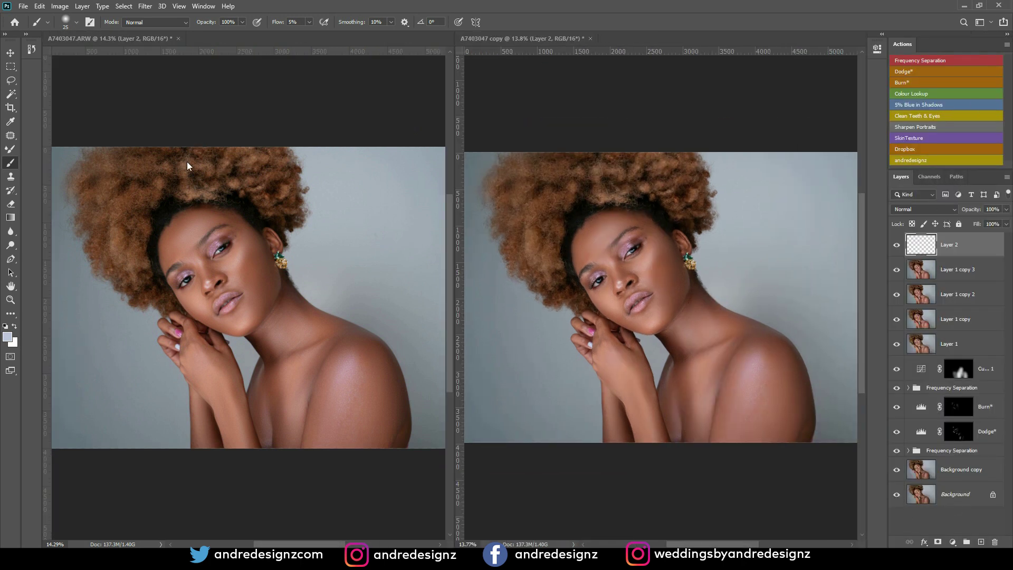
{"action": "left_click", "coordinate": [147, 40]}
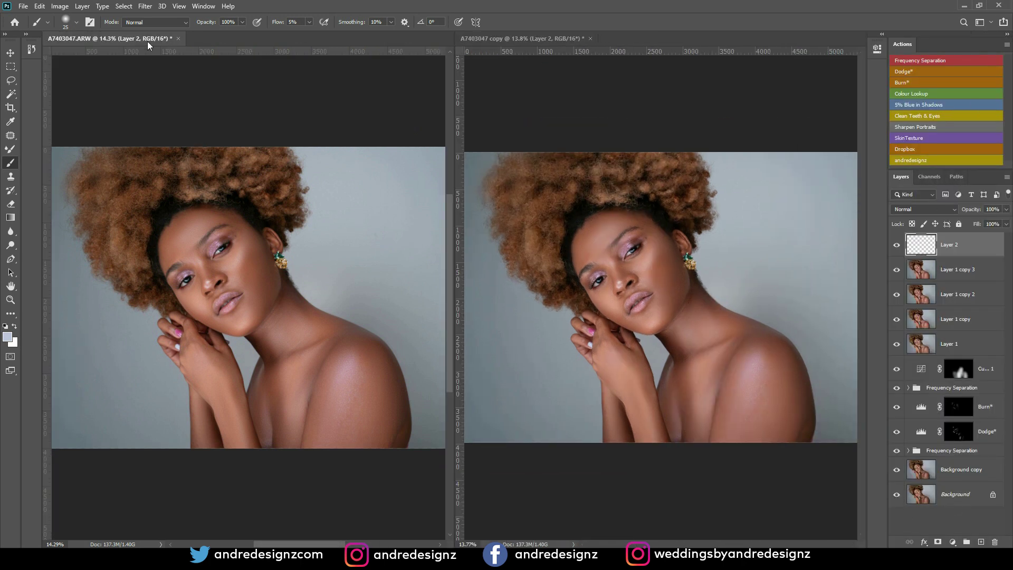
{"action": "left_click", "coordinate": [897, 496], "text": "alt"}
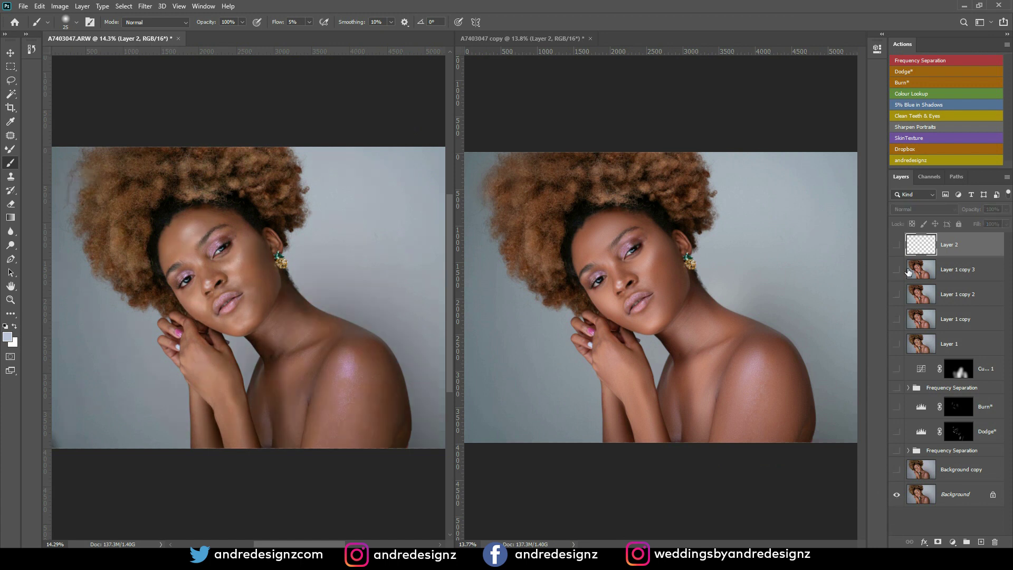
{"action": "left_click", "coordinate": [1006, 36]}
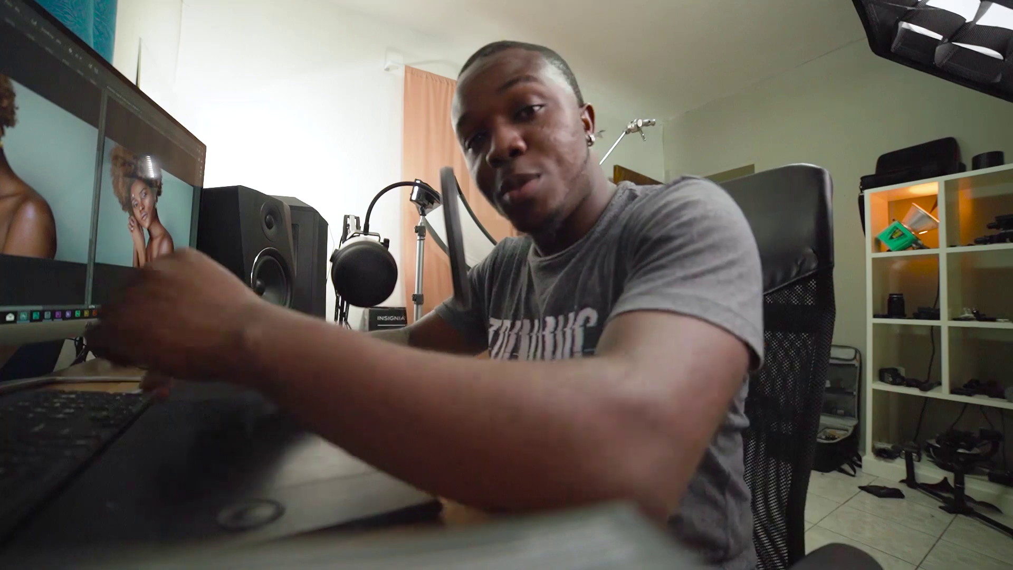